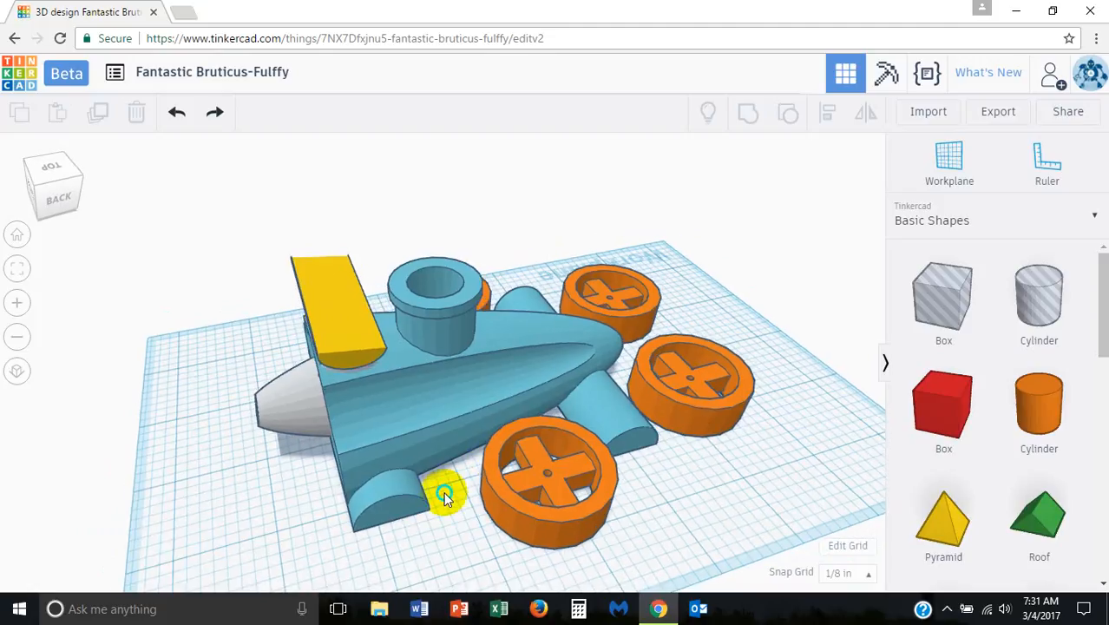
Step: Examine the car body, yellow spoiler, round intake and wheels from the side, rear and above
scroll(562, 488, "up", 4)
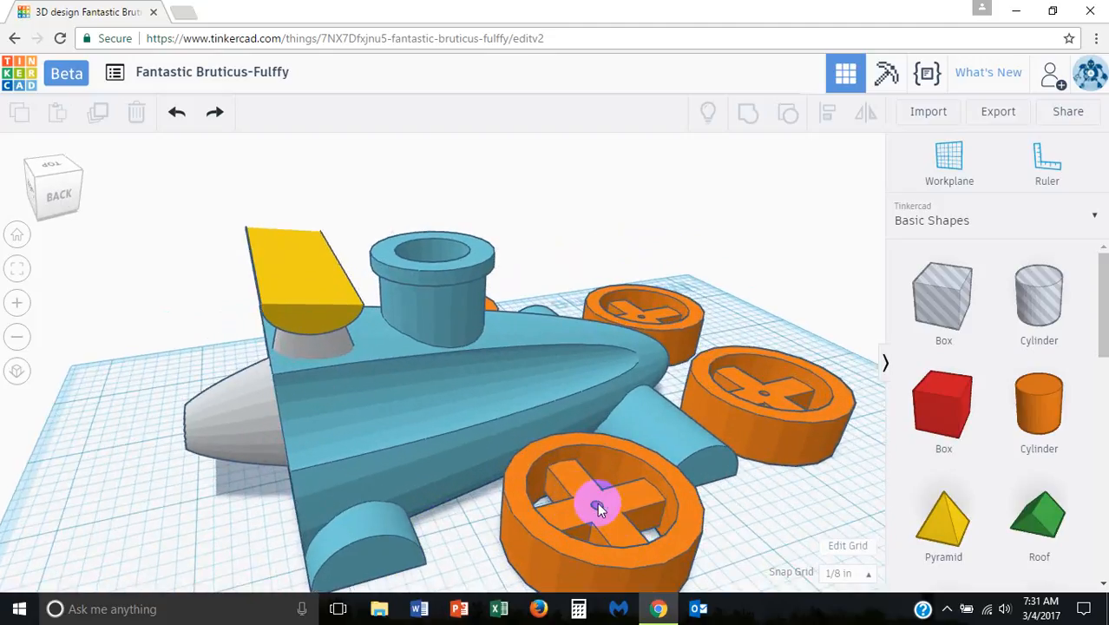
right_click_drag(598, 503, 360, 518)
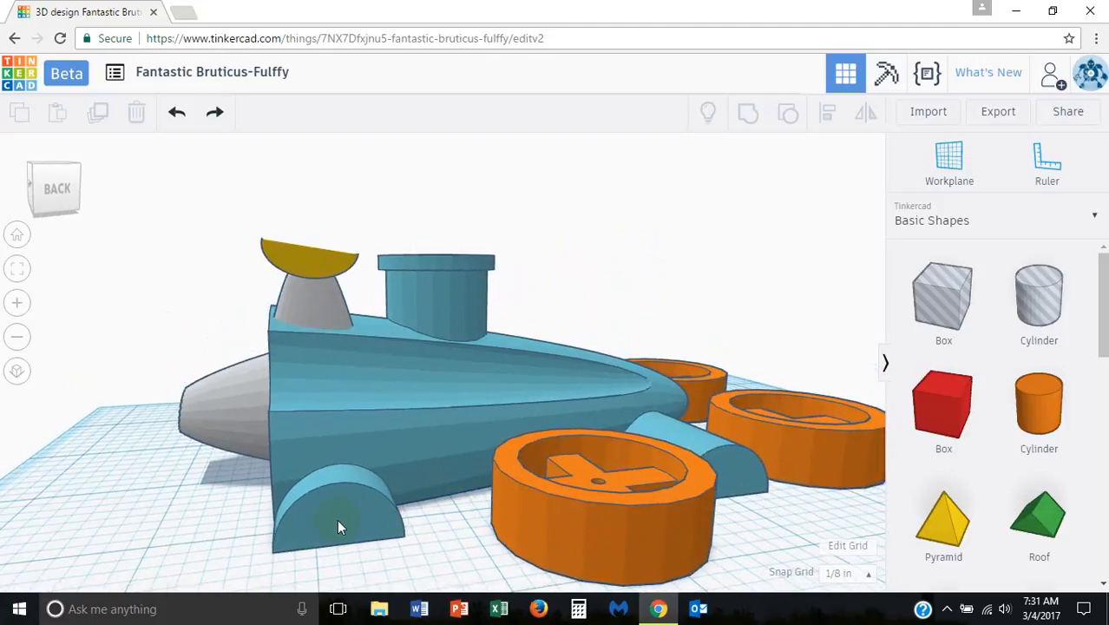
right_click_drag(576, 496, 503, 516)
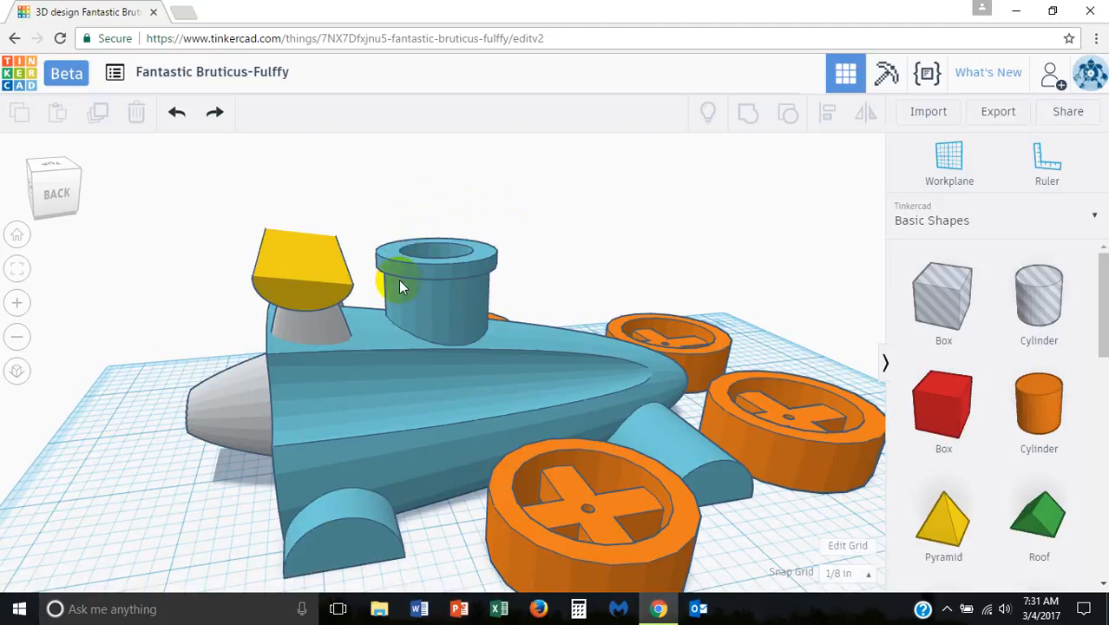
right_click_drag(390, 256, 393, 274)
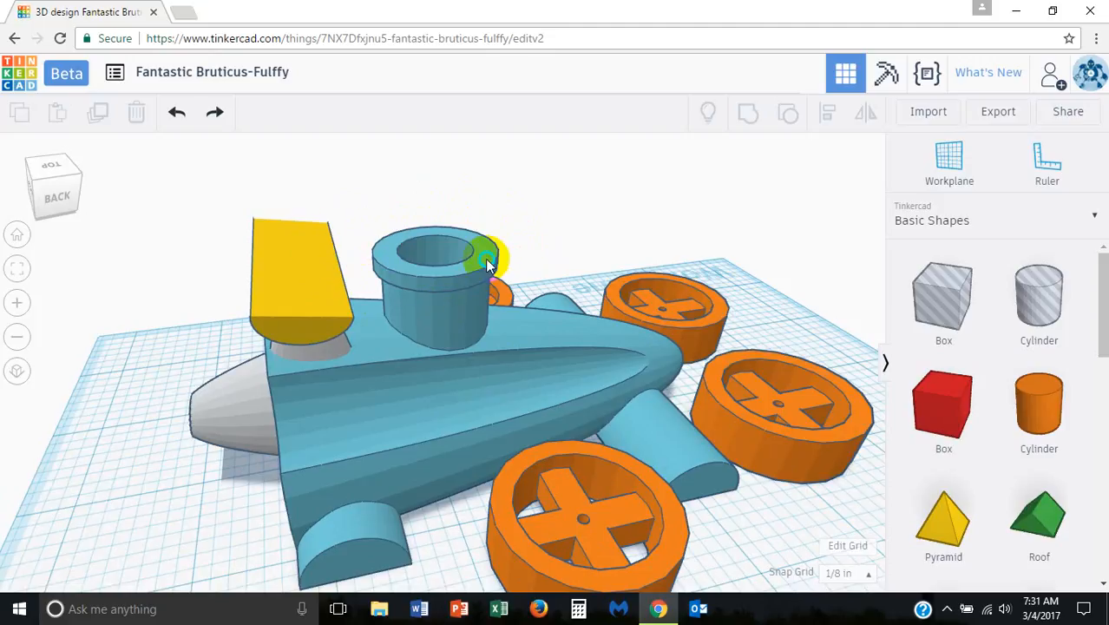
right_click_drag(483, 247, 392, 278)
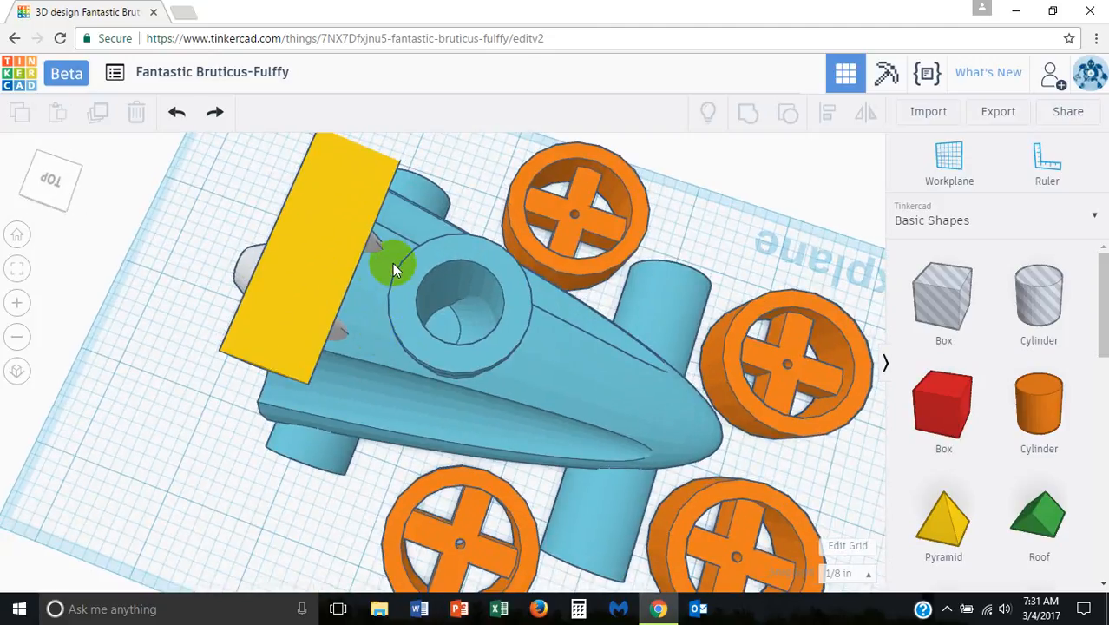
right_click_drag(356, 313, 429, 236)
right_click_drag(342, 291, 375, 287)
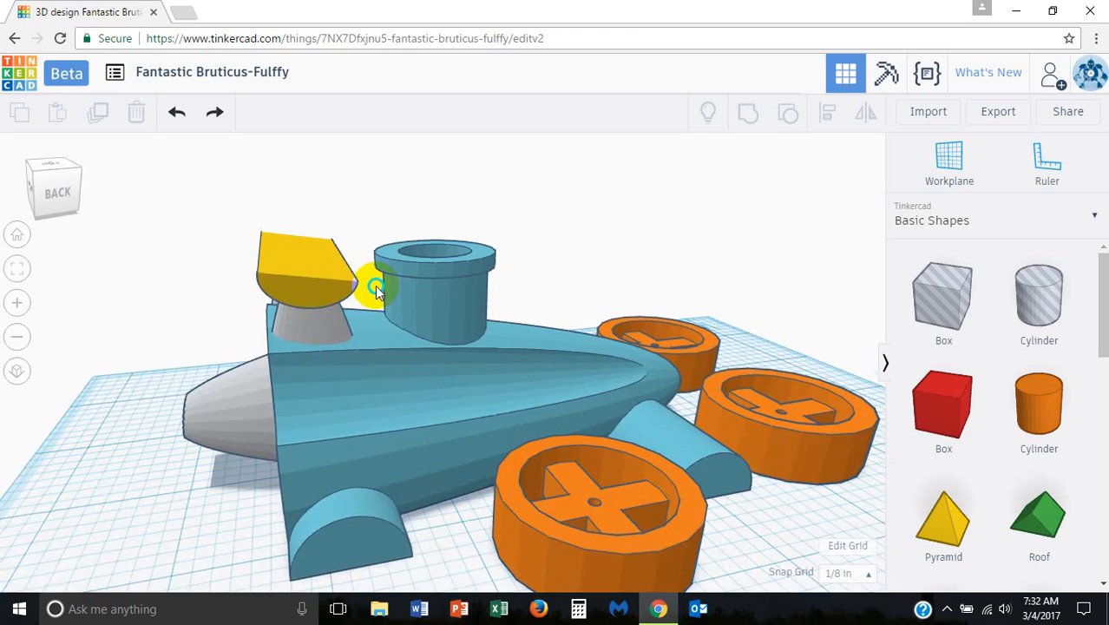
right_click_drag(376, 279, 438, 328)
Step: Group the yellow spoiler wing with the supports beneath it
left_click(371, 356)
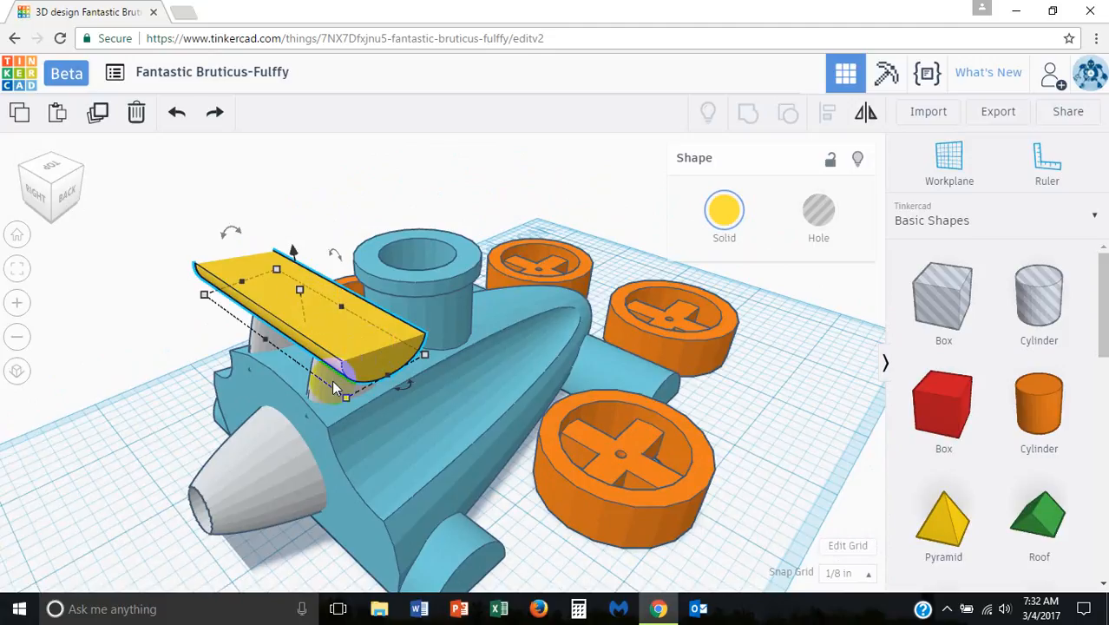
left_click(283, 362, "shift")
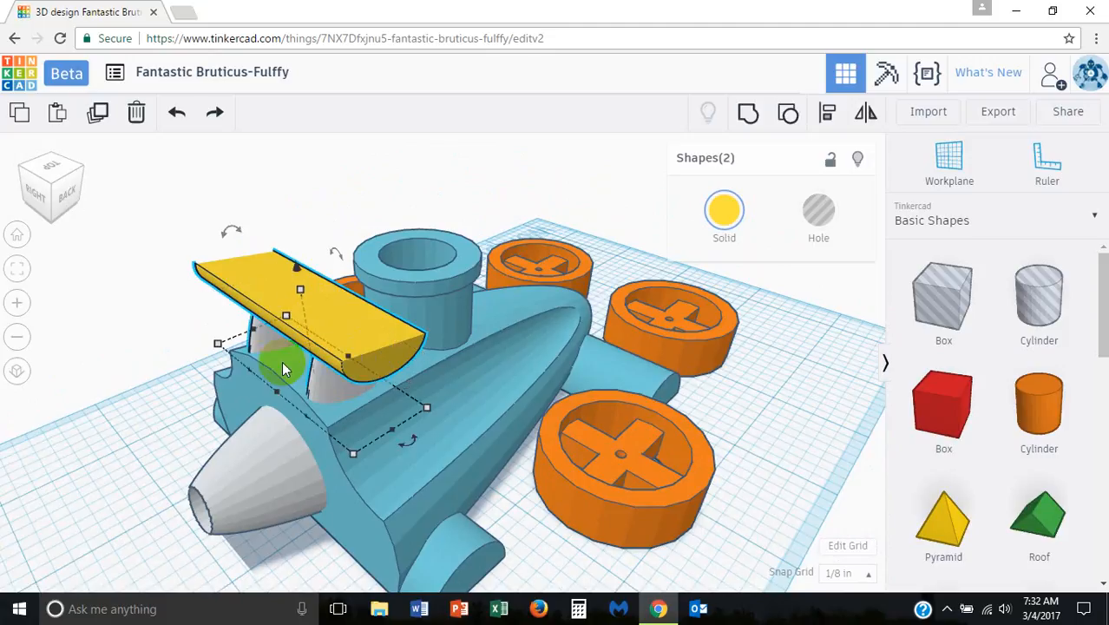
left_click(748, 112)
Step: Shift the grouped spoiler toward the rear of the car body and tilt it backward by 48°
left_click(361, 329)
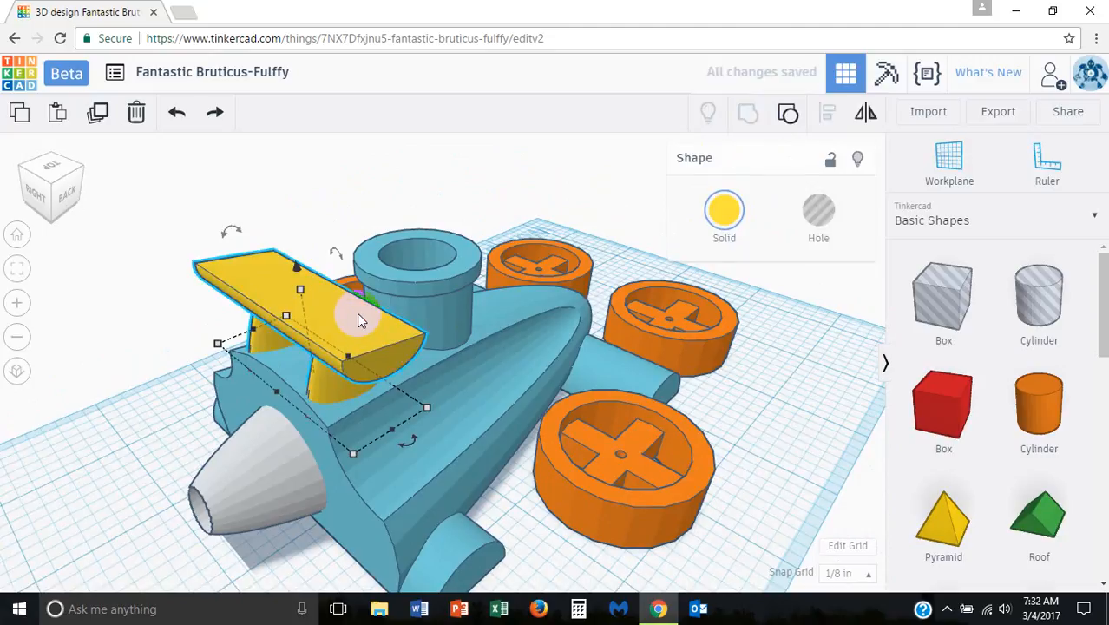
left_click_drag(360, 321, 310, 336)
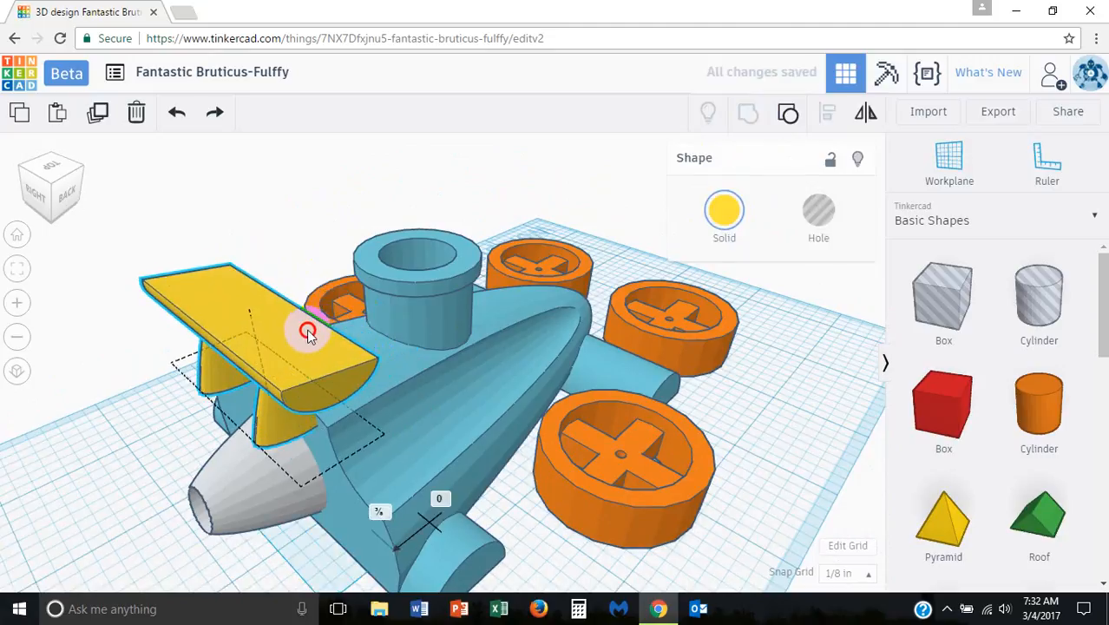
right_click_drag(308, 334, 467, 296)
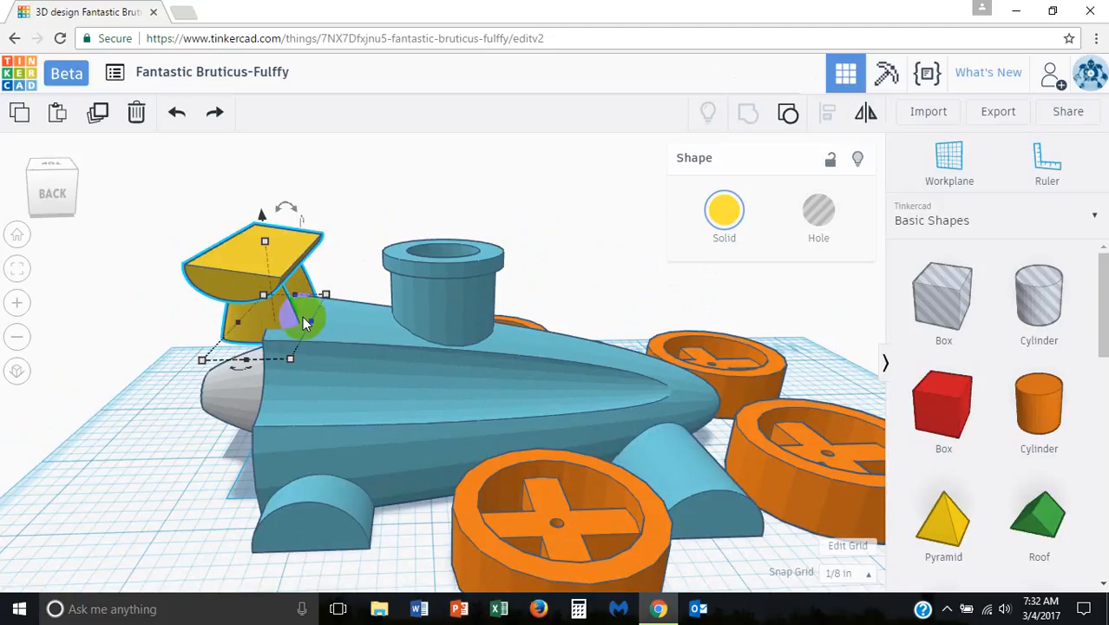
right_click_drag(290, 314, 313, 274)
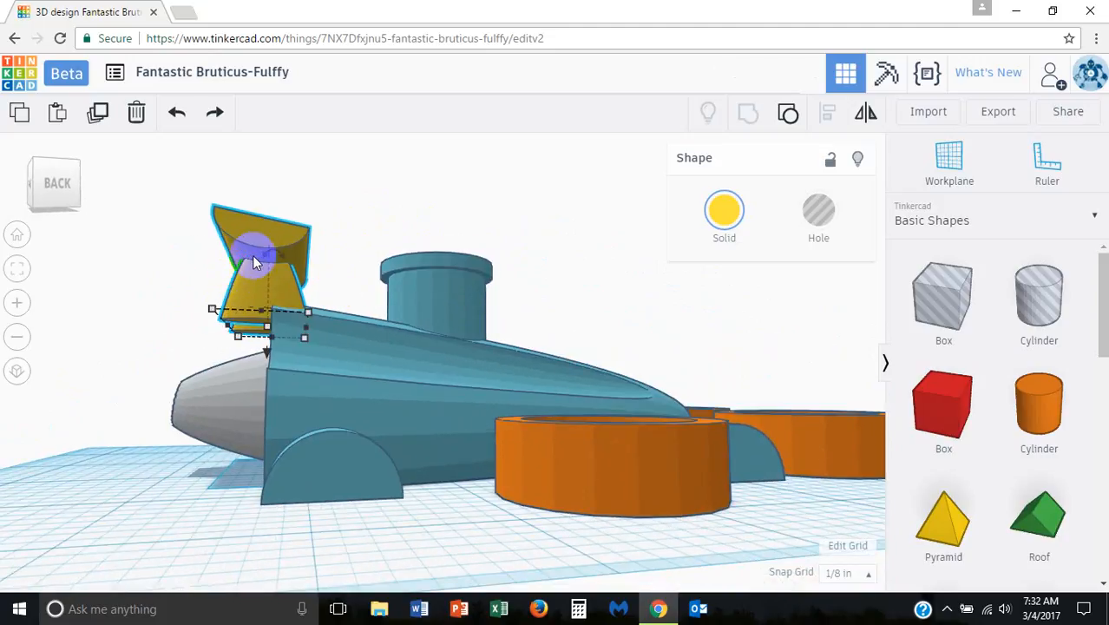
left_click_drag(269, 254, 182, 228)
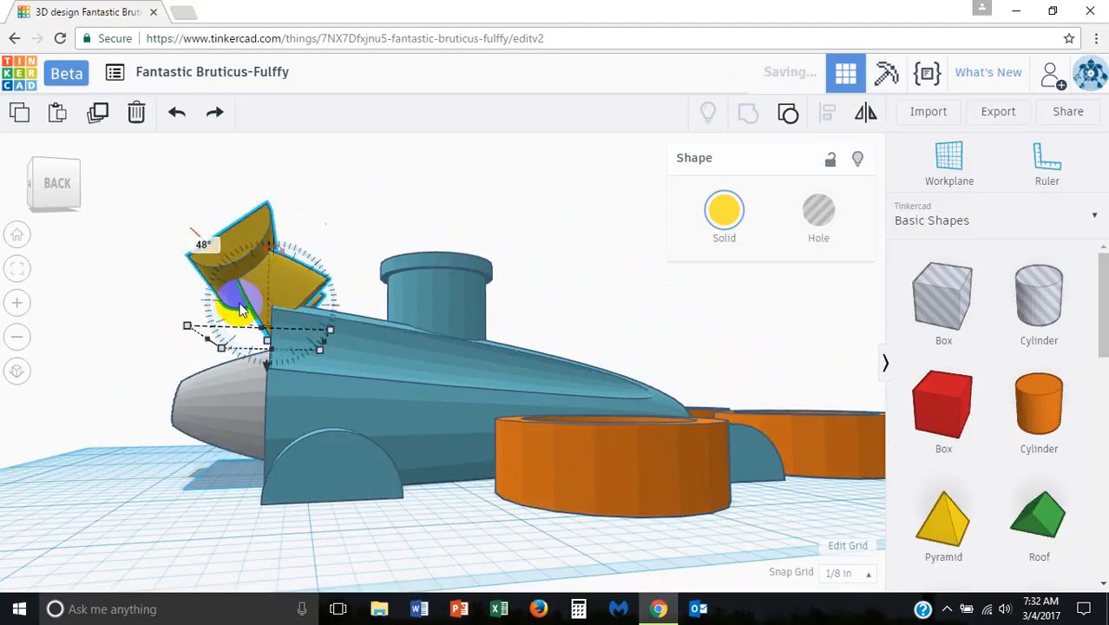
left_click(352, 202)
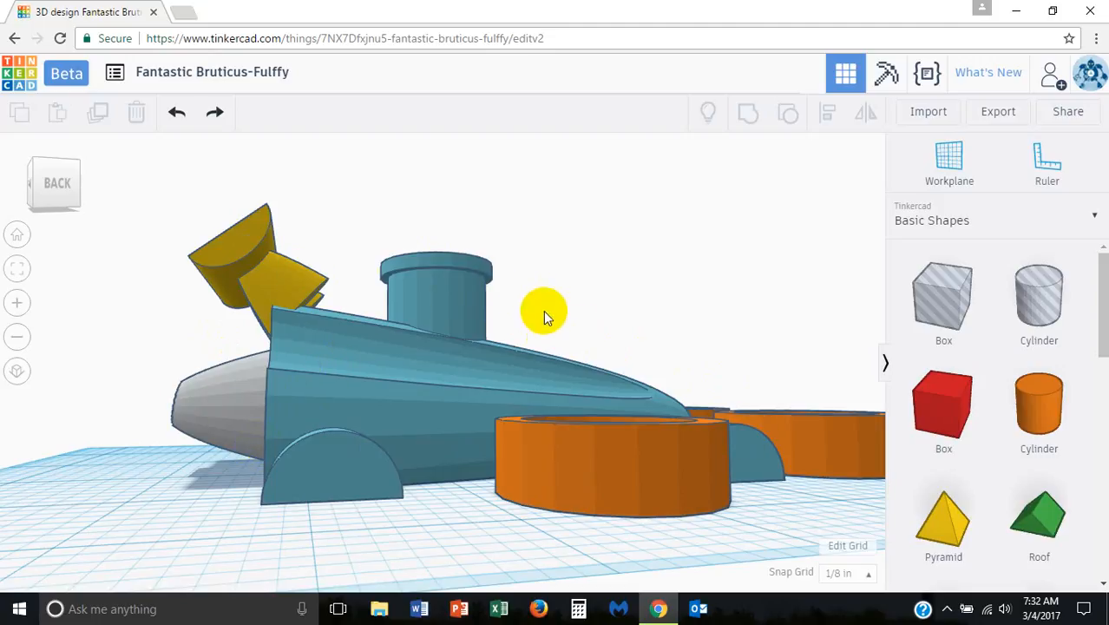
Step: Delete the grouped yellow spoiler from the rear of the car body
right_click_drag(699, 349, 571, 323)
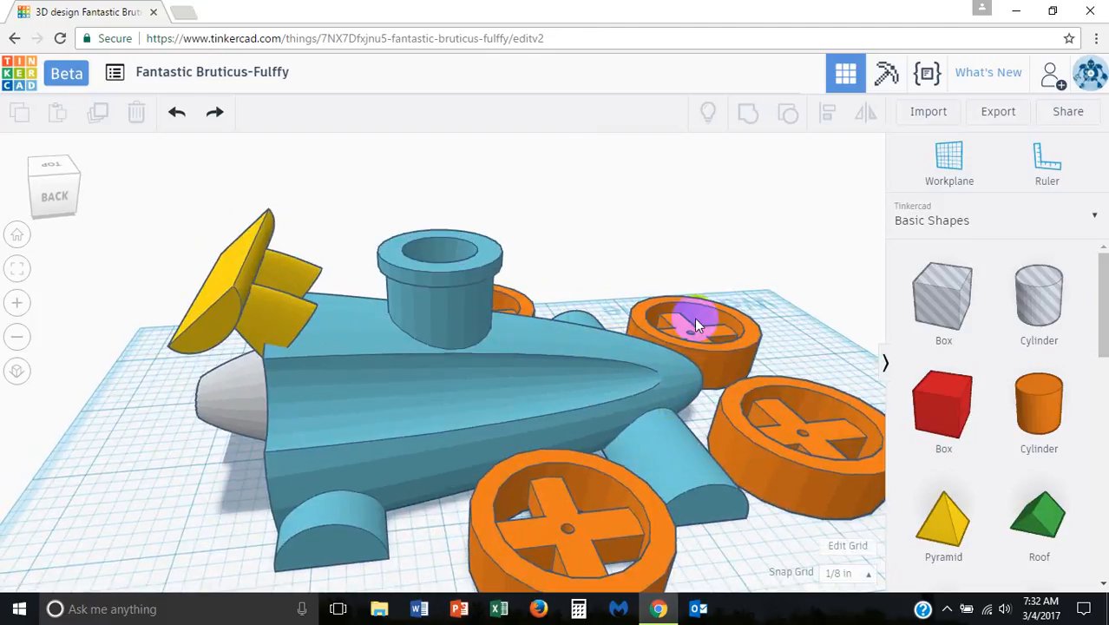
right_click_drag(694, 319, 641, 322)
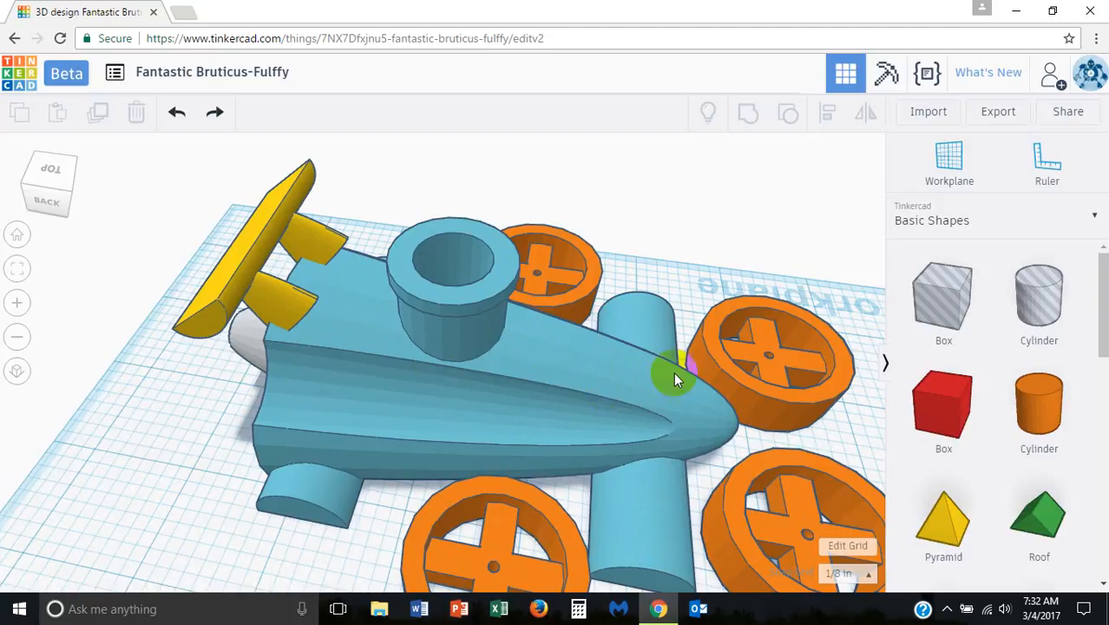
right_click_drag(703, 356, 532, 324, "shift")
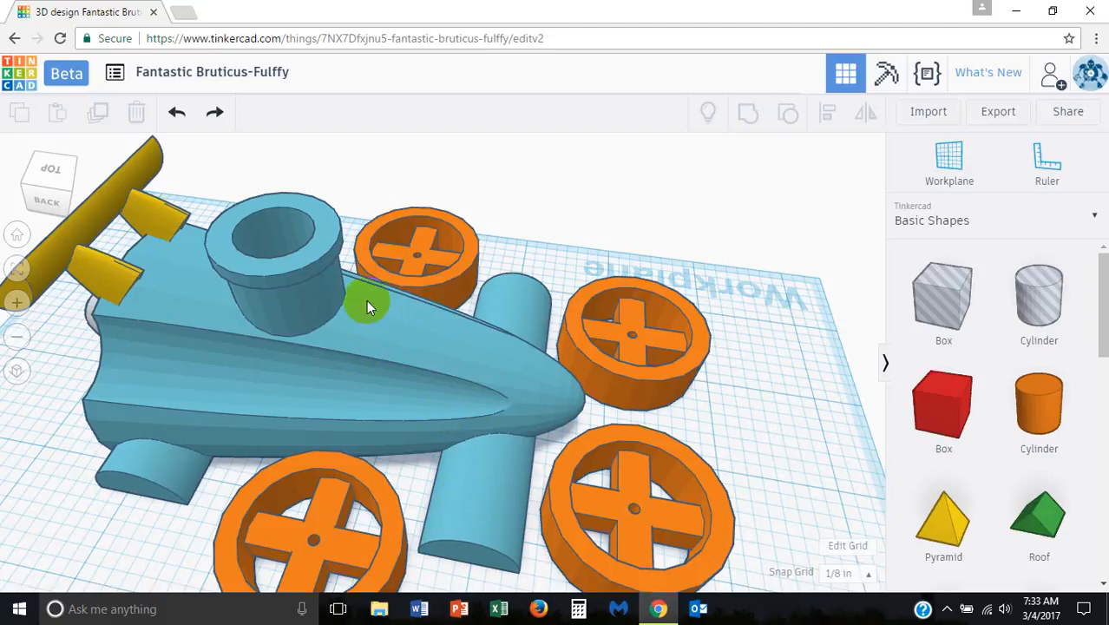
right_click_drag(366, 299, 206, 299)
left_click(135, 296)
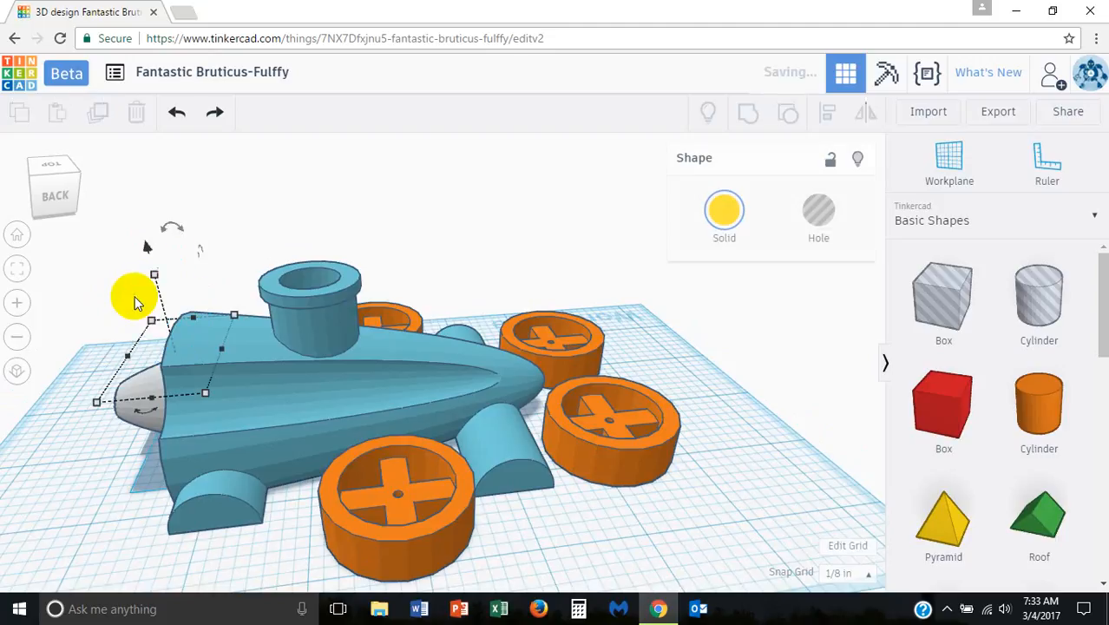
Step: Examine the spokes and central axle hole of the orange wheel nearest the rear wheel support
right_click_drag(513, 376, 502, 482)
middle_click_drag(465, 505, 473, 402)
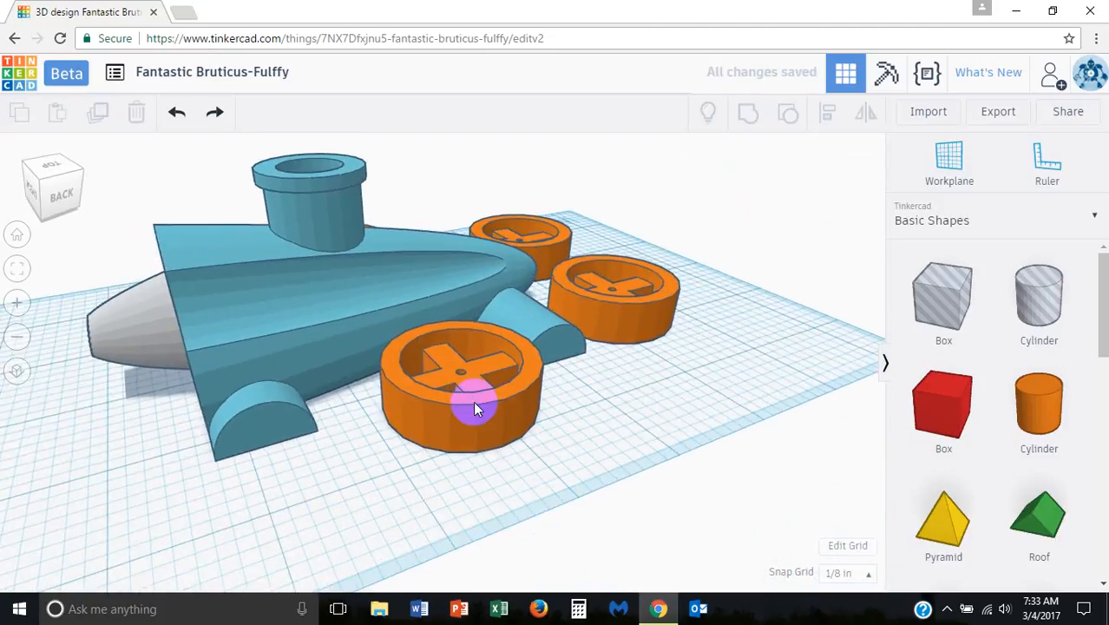
scroll(473, 402, "up", 2)
right_click_drag(470, 413, 465, 441)
left_click(464, 441)
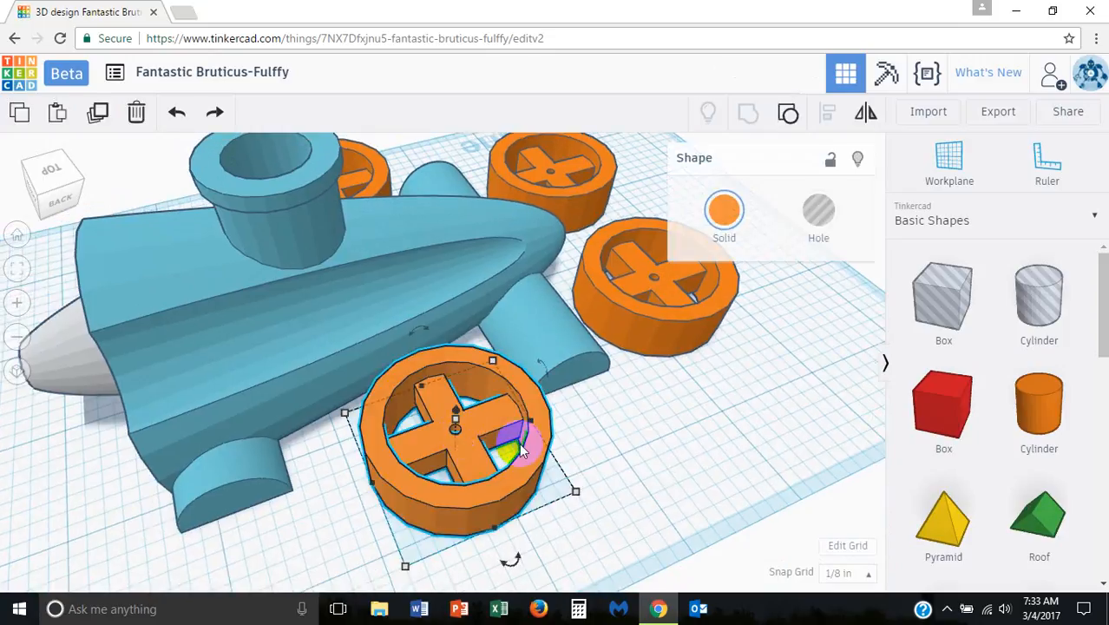
right_click_drag(594, 461, 413, 444)
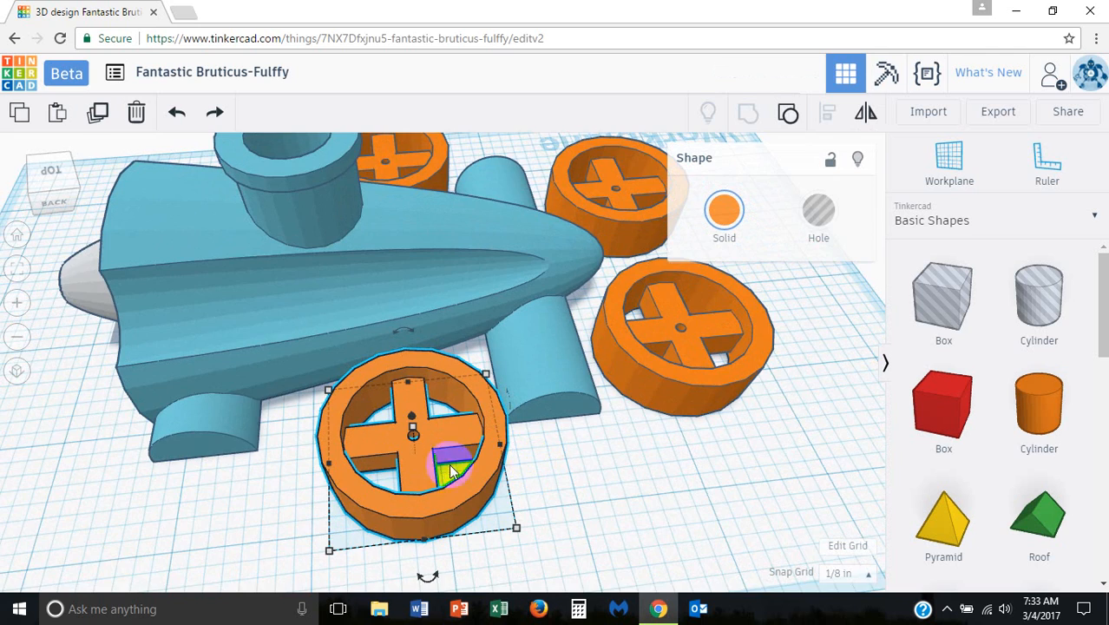
scroll(408, 441, "up", 5)
scroll(401, 486, "down", 5)
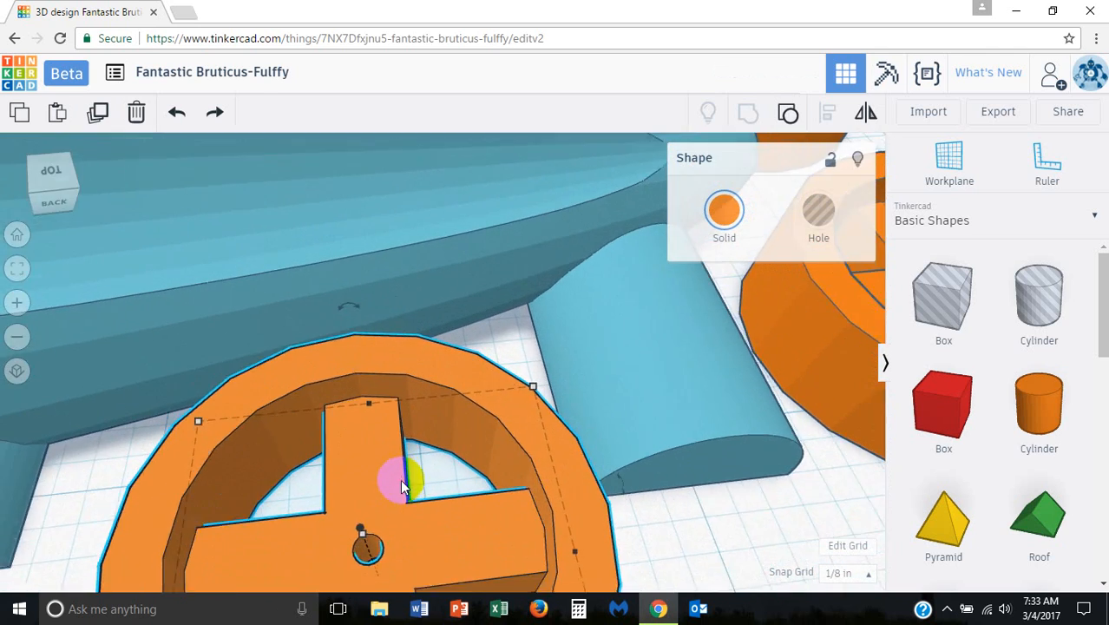
left_click(643, 528)
scroll(642, 525, "down", 5)
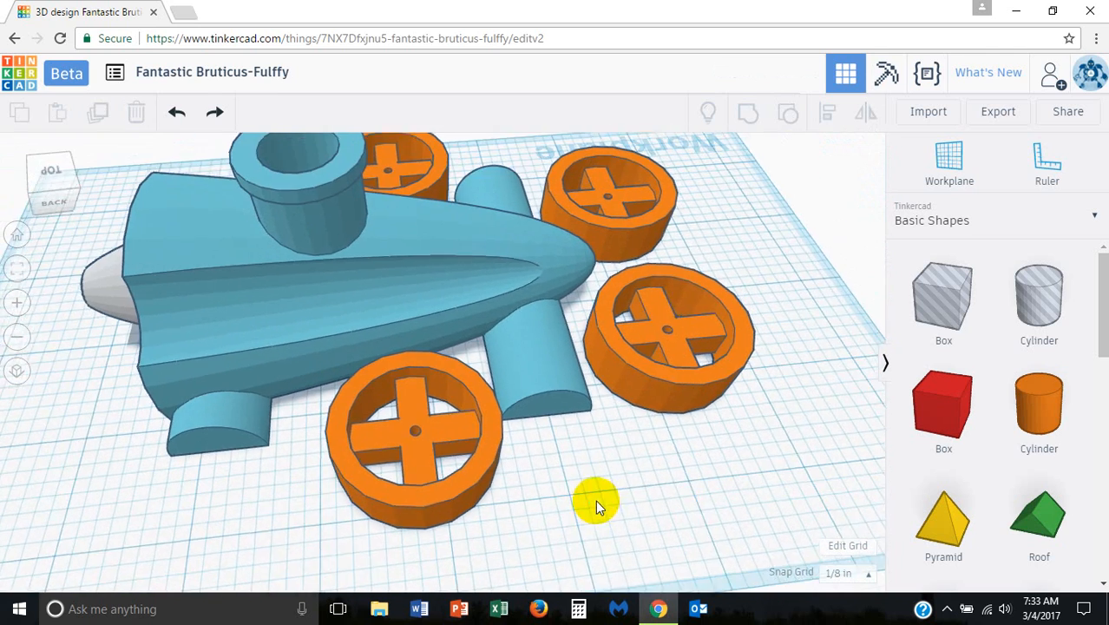
Step: Ungroup the orange wheel near the rear wheel support and place a copy of its axle-hole cylinder on the workplane beside it
left_click(512, 466)
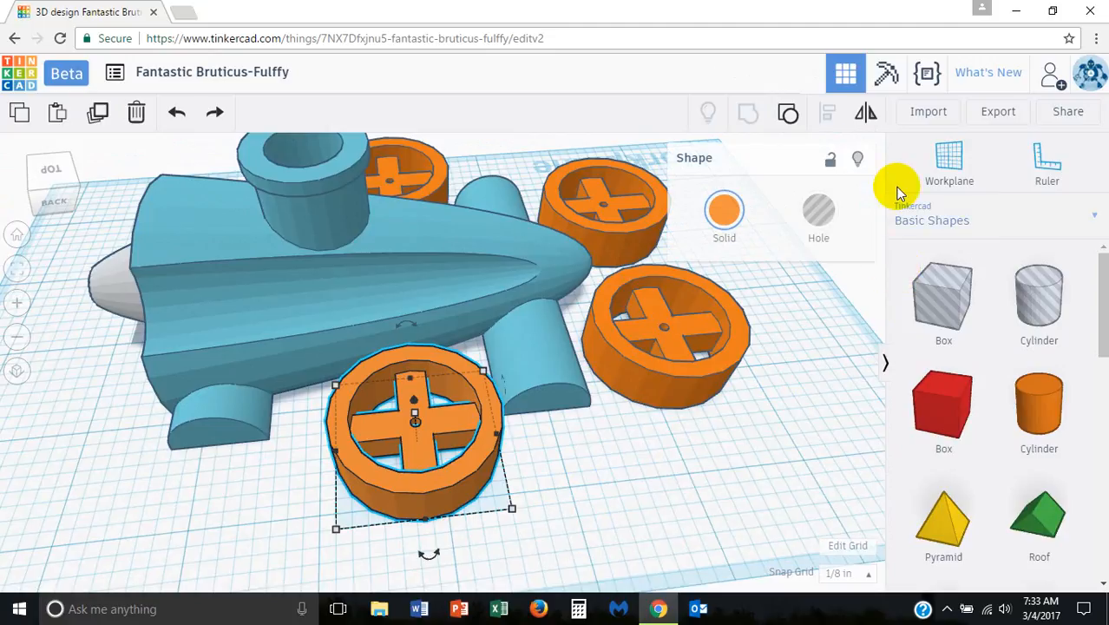
left_click(585, 496)
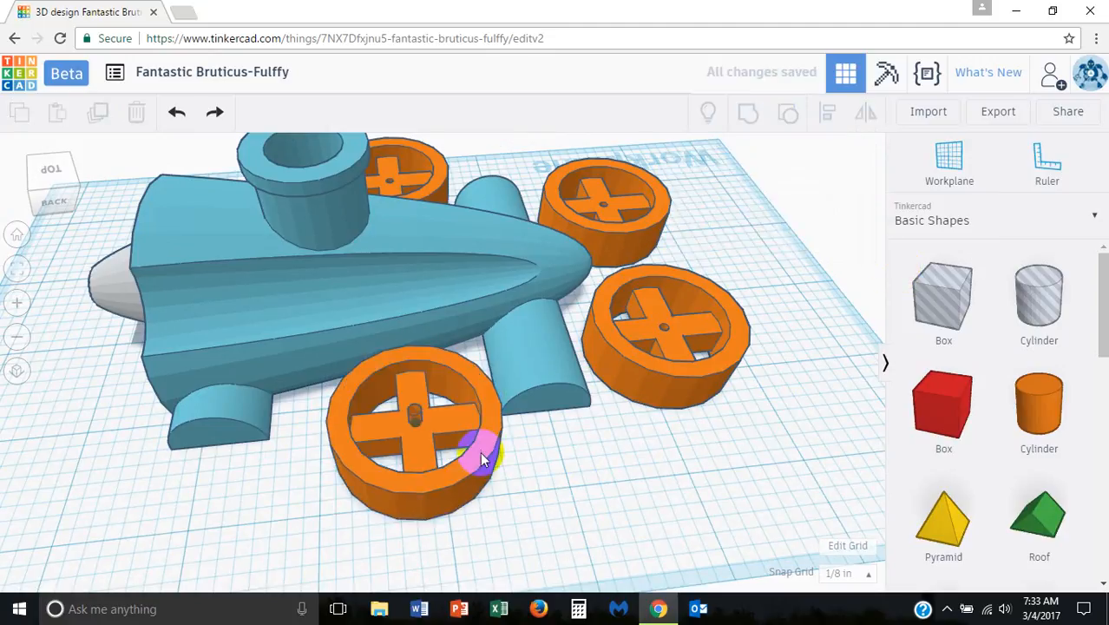
left_click(414, 411)
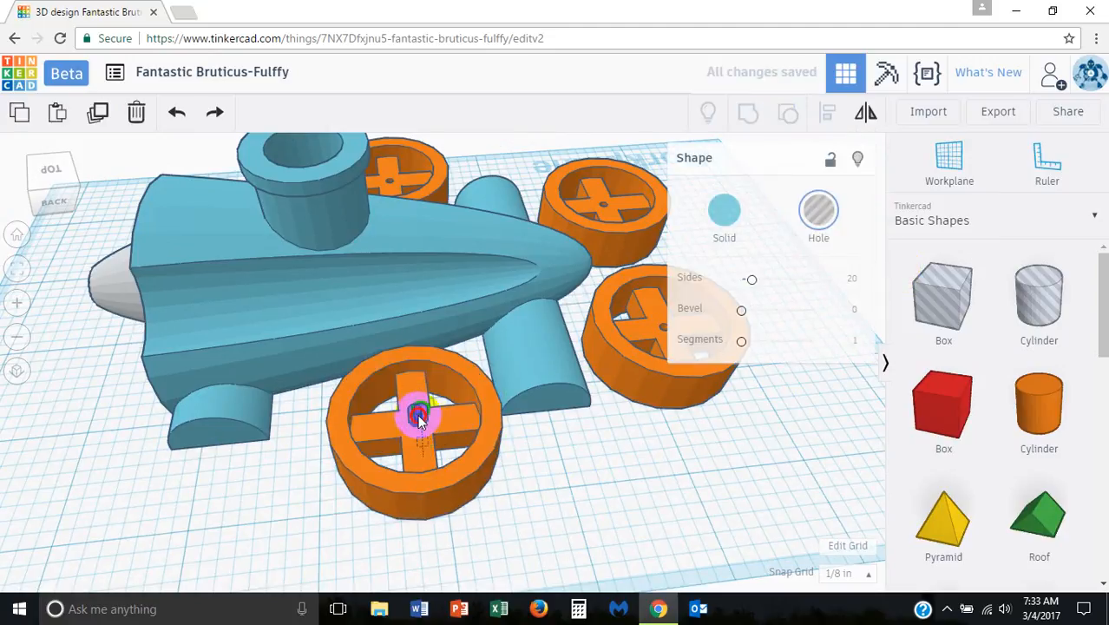
left_click_drag(414, 413, 239, 475)
left_click(330, 480)
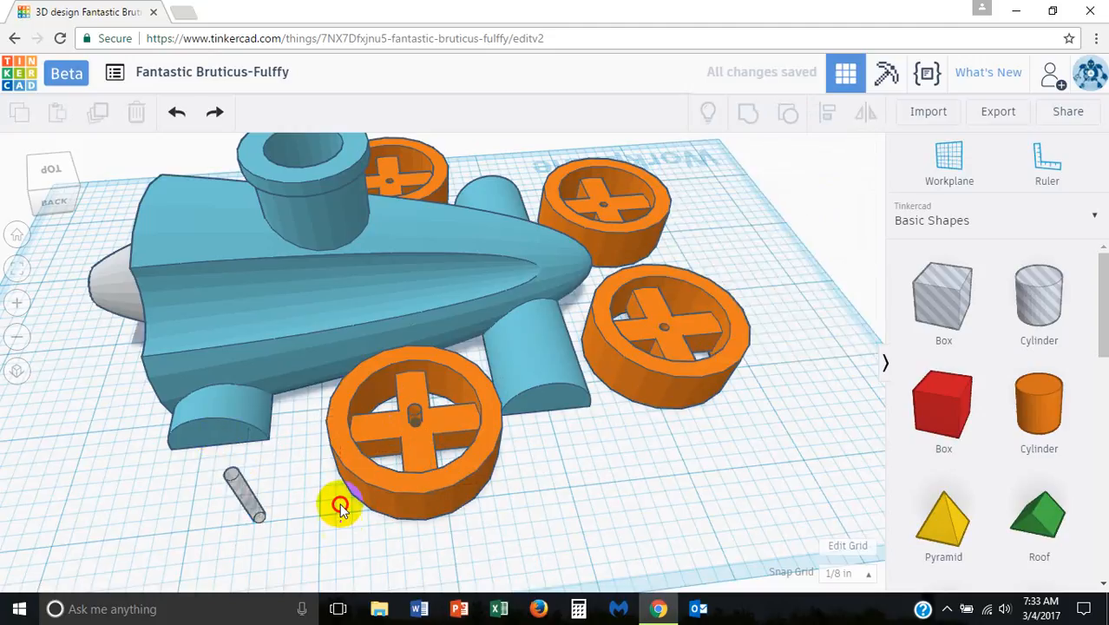
Step: Regroup the orange wheel with its original hole cylinder to cut the axle hole again
left_click_drag(434, 388, 432, 388)
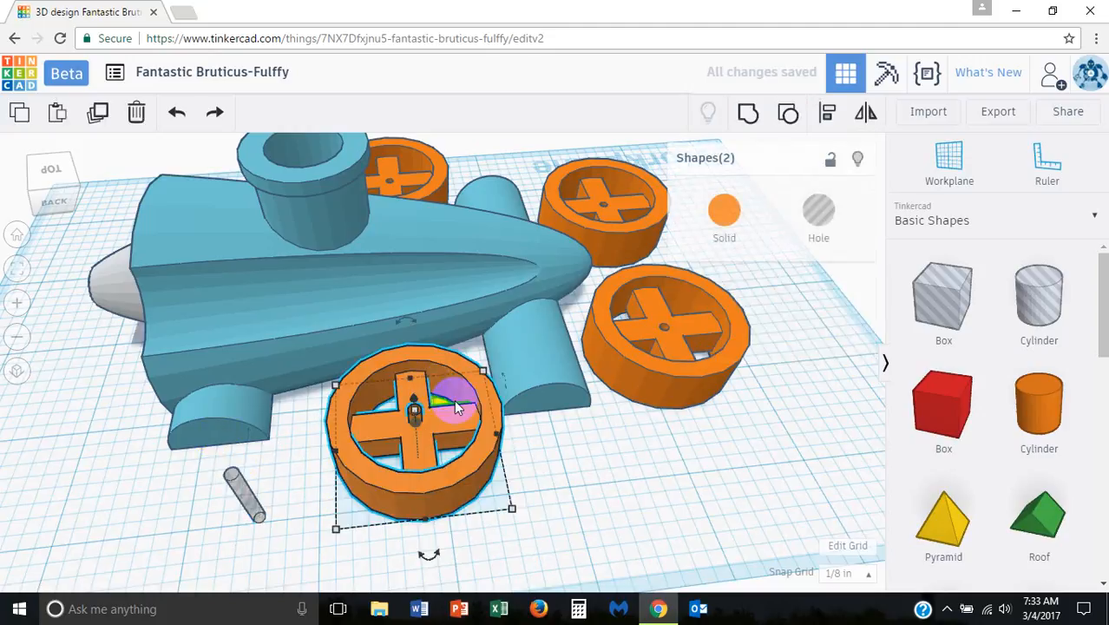
left_click(748, 120)
left_click(396, 510)
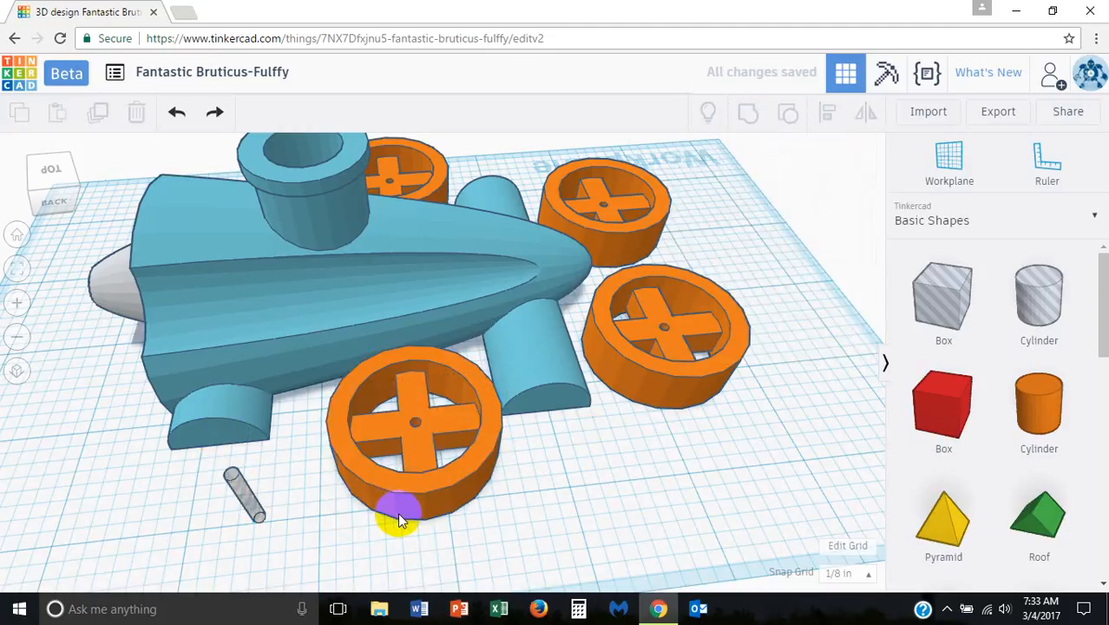
Step: Examine the hole cylinder beside the rear wheel support and compare it with the axle hole in the nearby orange wheel
right_click_drag(355, 497, 274, 478)
left_click_drag(287, 446, 251, 449)
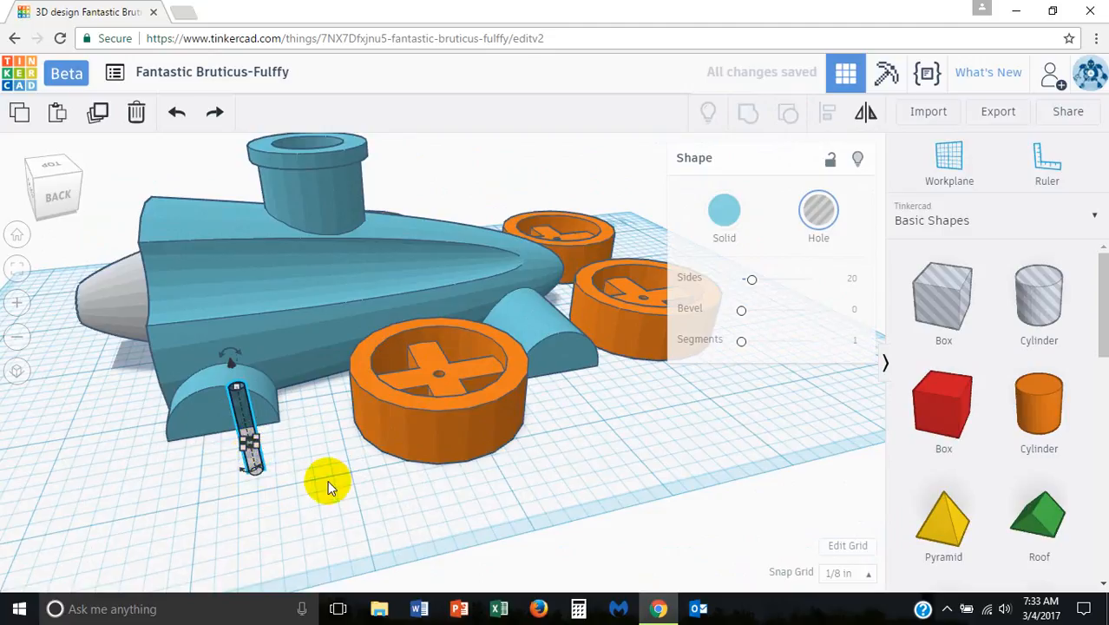
left_click(252, 471)
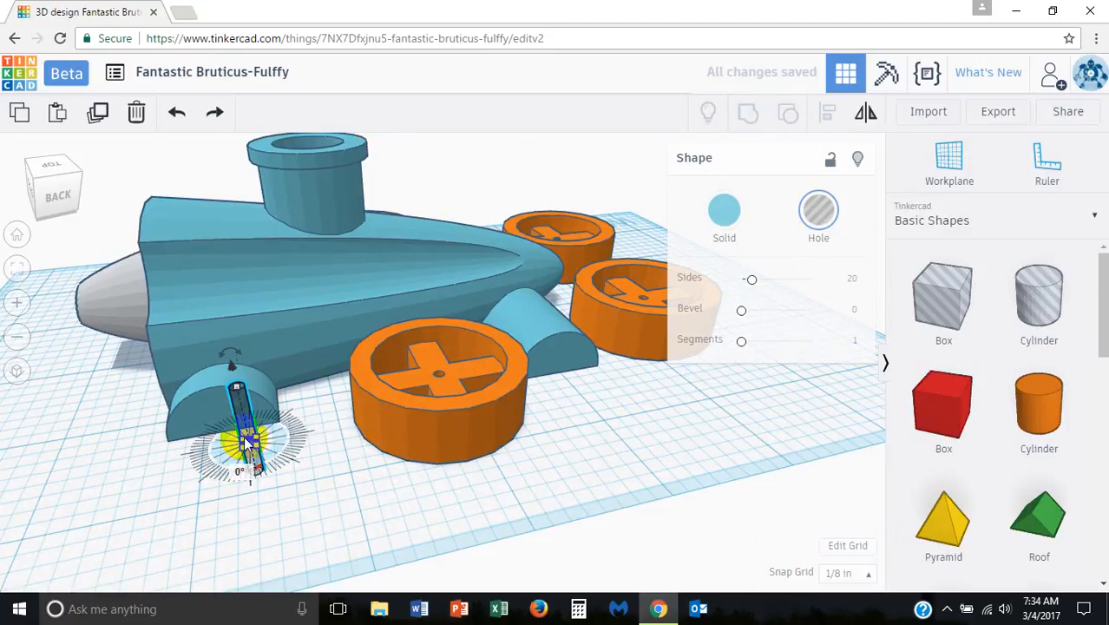
scroll(253, 465, "up", 4)
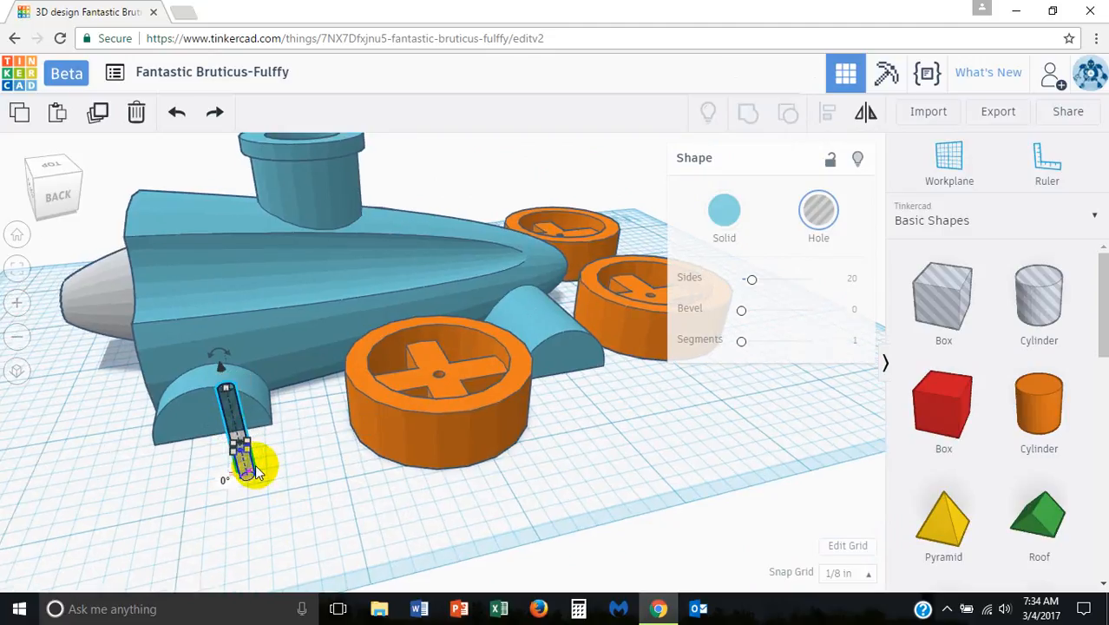
scroll(253, 465, "up", 3)
middle_click_drag(280, 441, 497, 394)
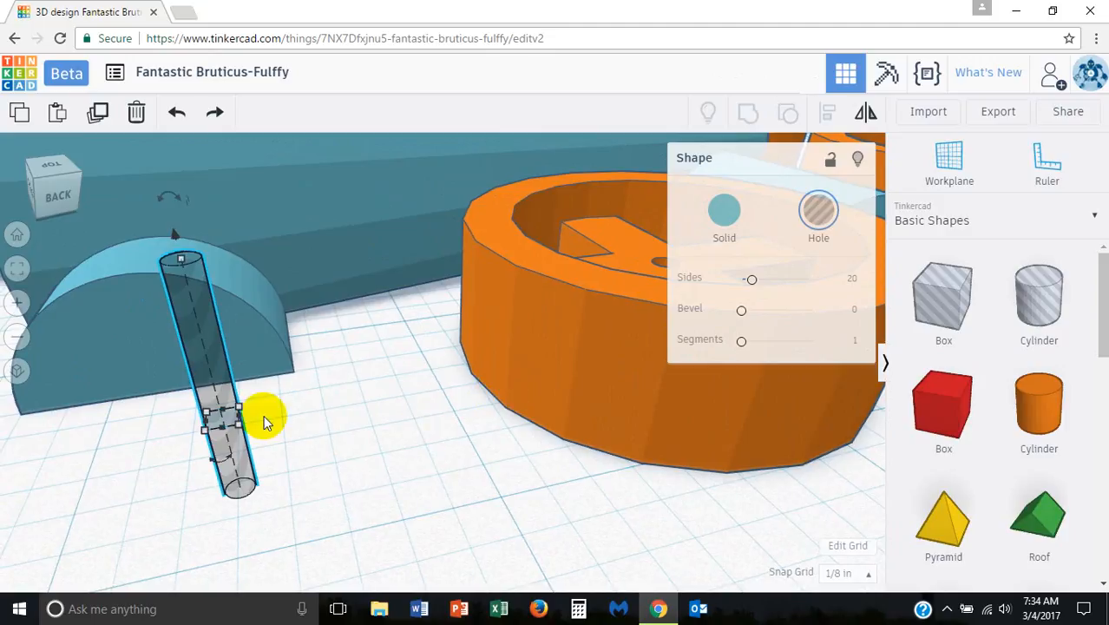
scroll(240, 425, "down", 4)
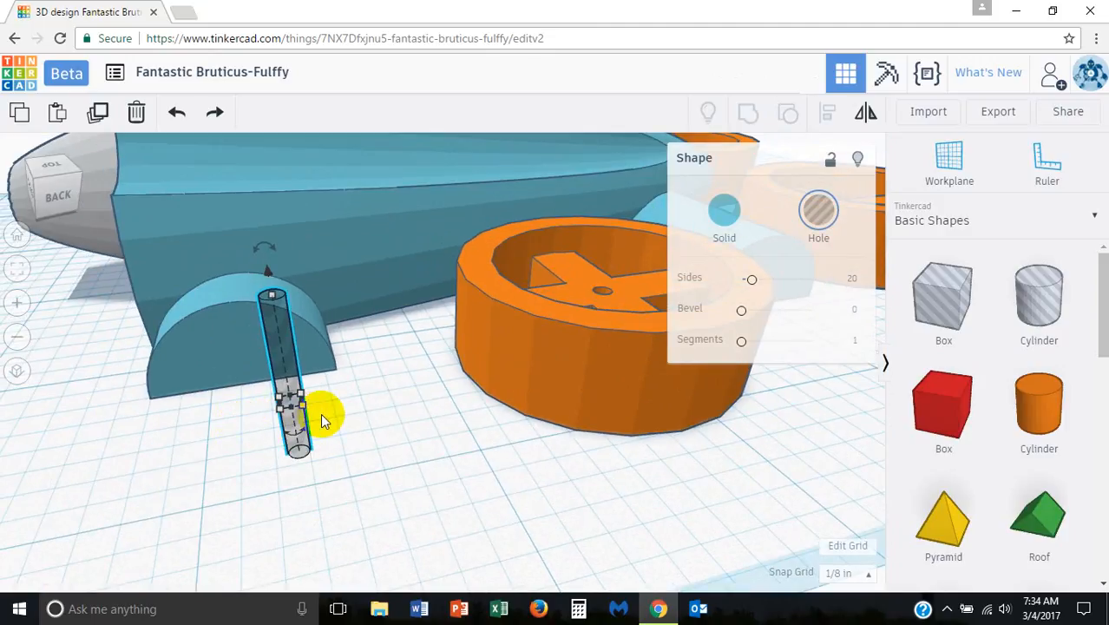
scroll(286, 411, "up", 5)
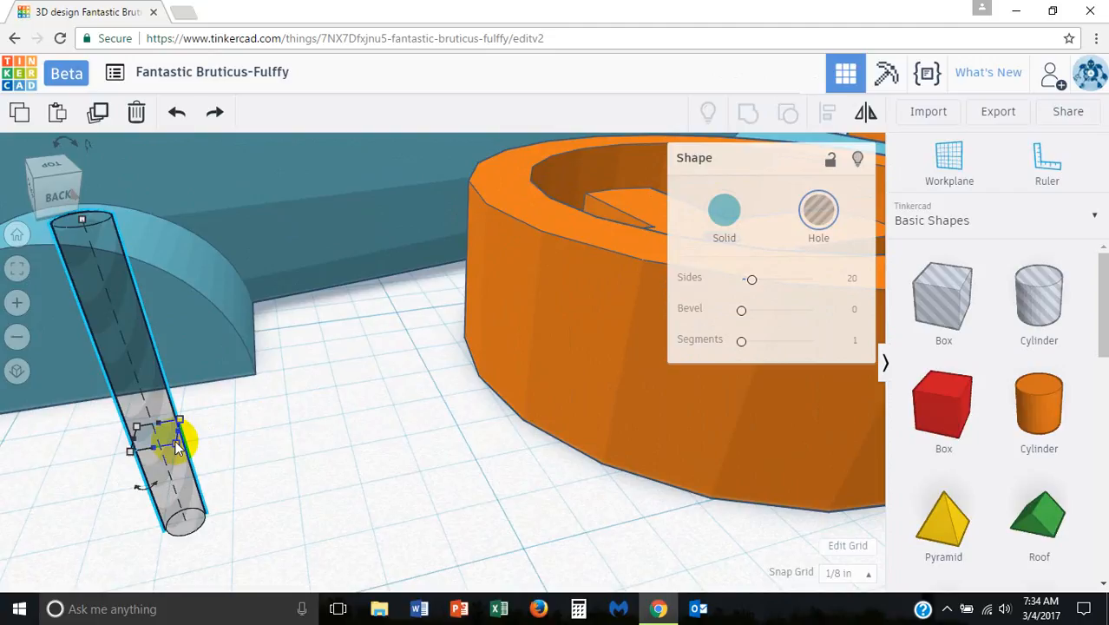
right_click_drag(215, 449, 215, 457)
right_click_drag(555, 363, 664, 453)
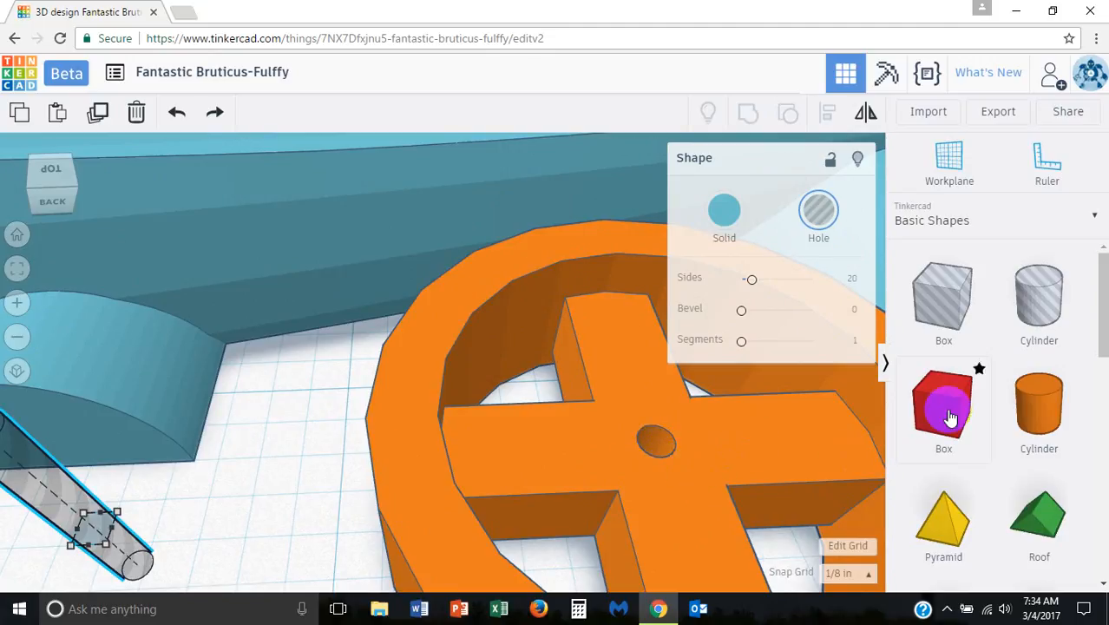
Step: Add a solid cylinder beside the orange wheel, colour it green, reduce its footprint and flatten it to about 1/8 in high
left_click_drag(1037, 414, 366, 414)
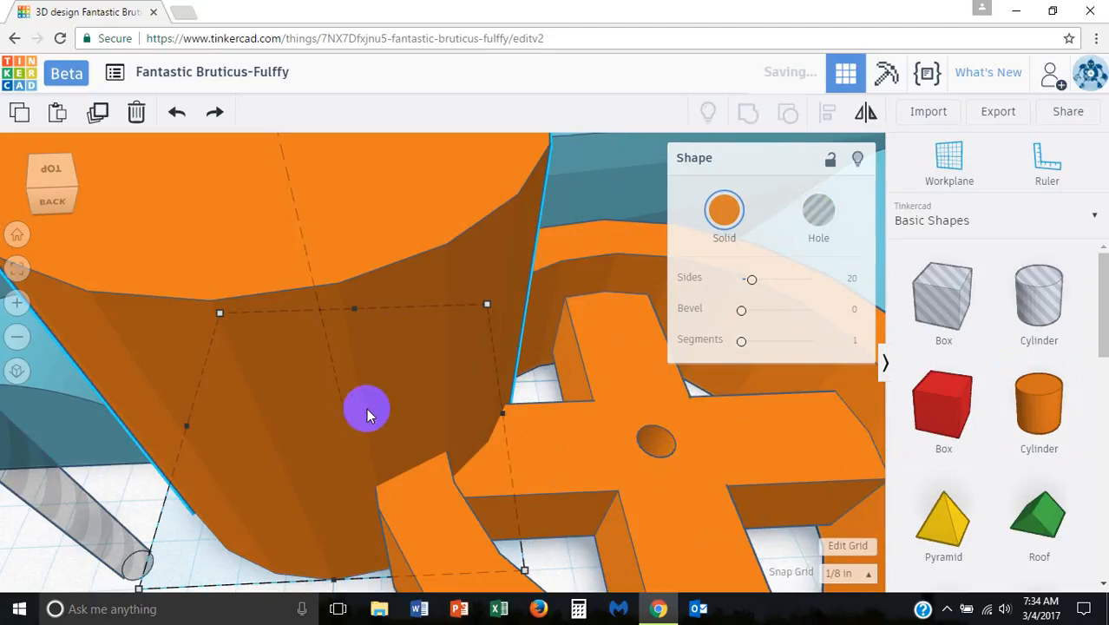
left_click(724, 216)
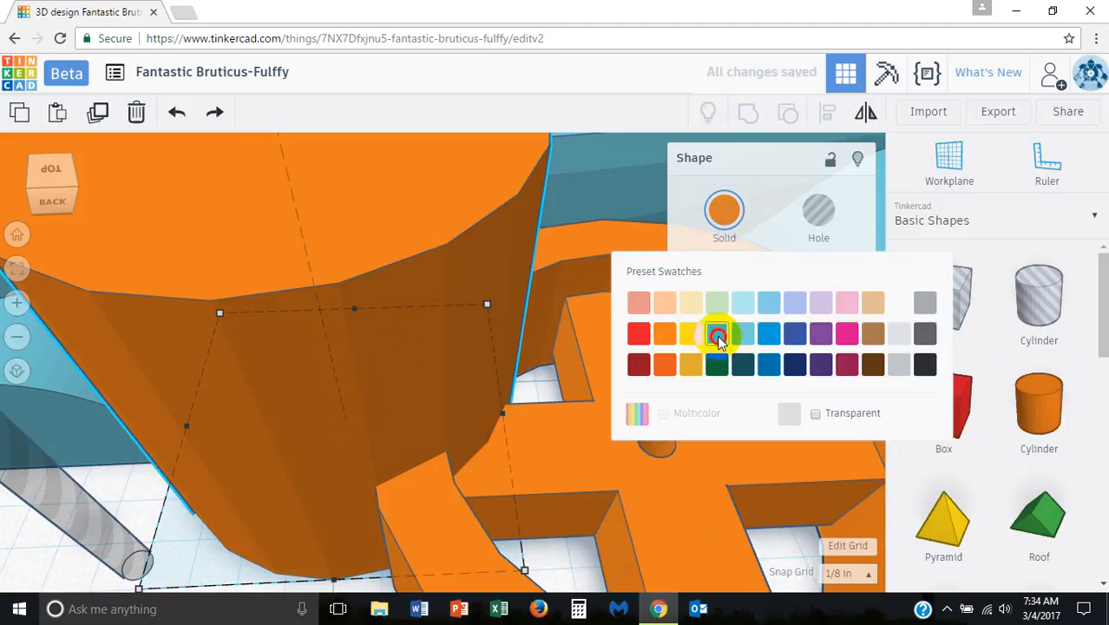
left_click(718, 336)
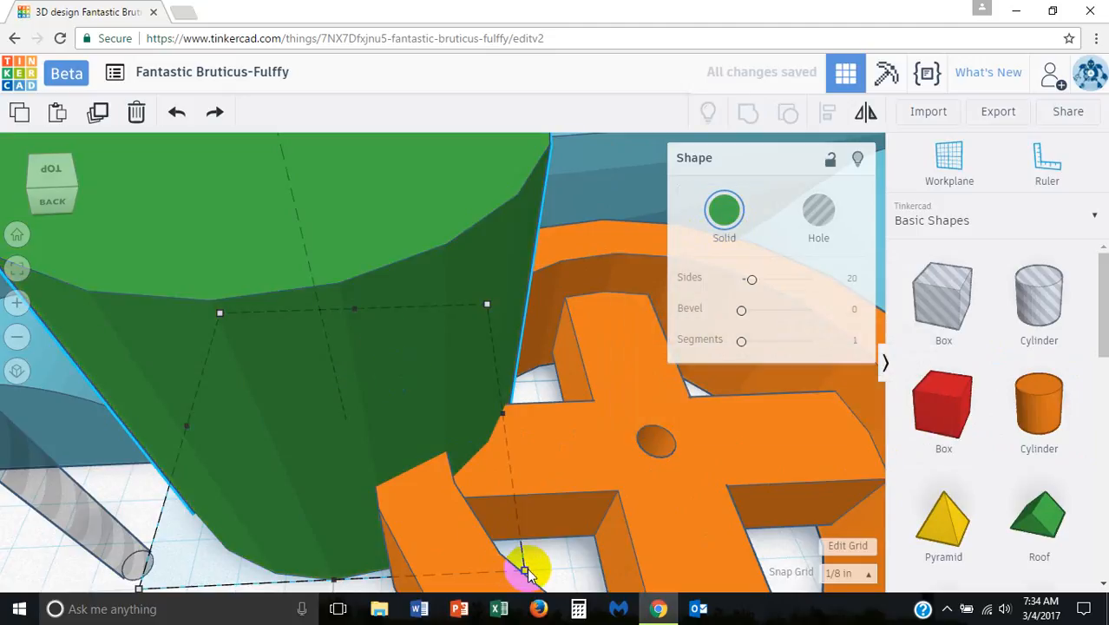
left_click_drag(526, 570, 384, 451)
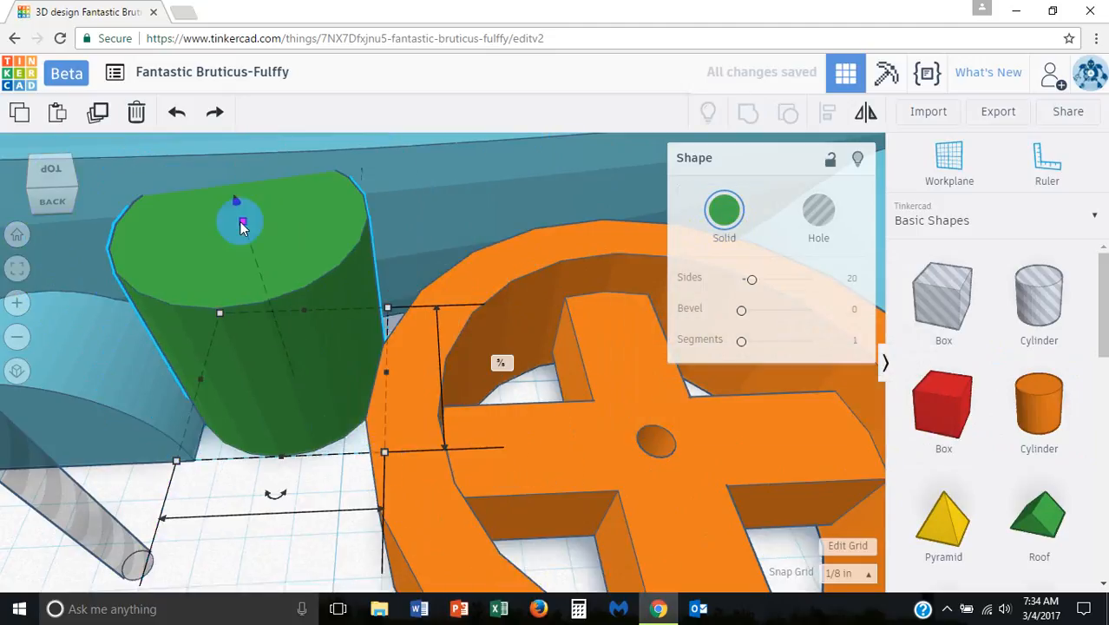
left_click_drag(241, 226, 257, 354)
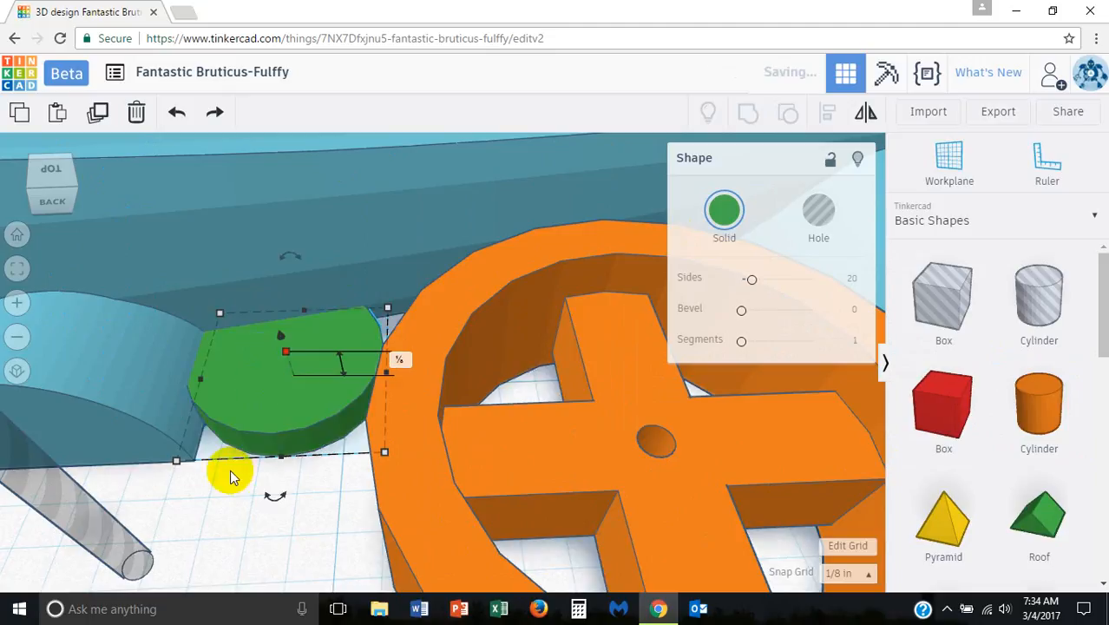
Step: Shrink the green disc to slightly wider than the axle hole and place it beside that hole using a 1/64 in snap grid
left_click_drag(177, 462, 229, 427)
left_click_drag(332, 391, 760, 433)
left_click_drag(825, 494, 636, 386)
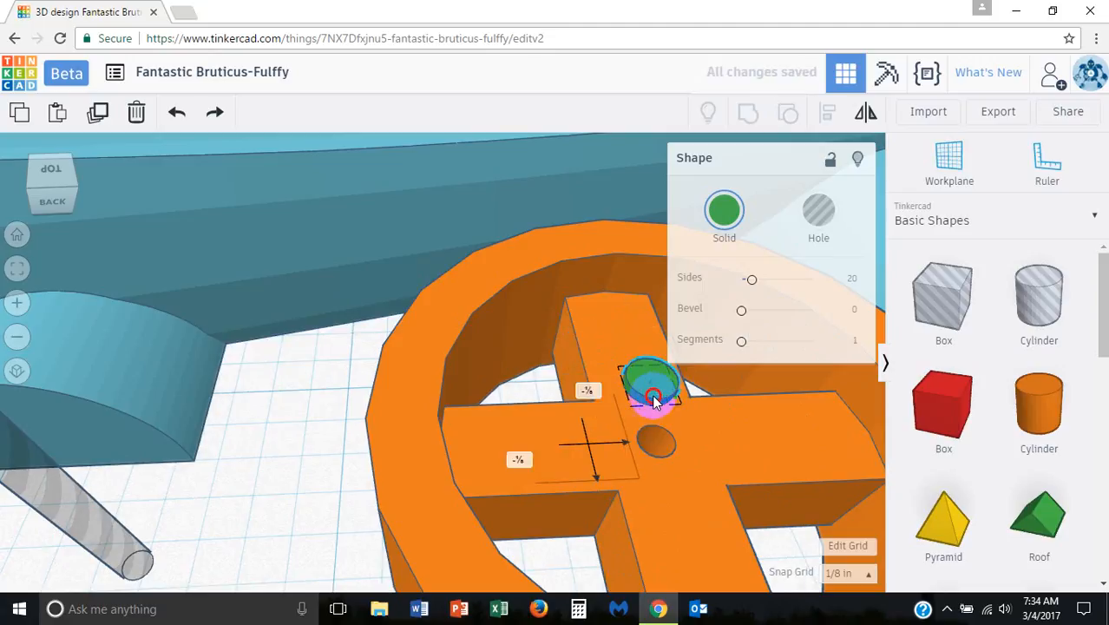
left_click_drag(638, 396, 652, 390)
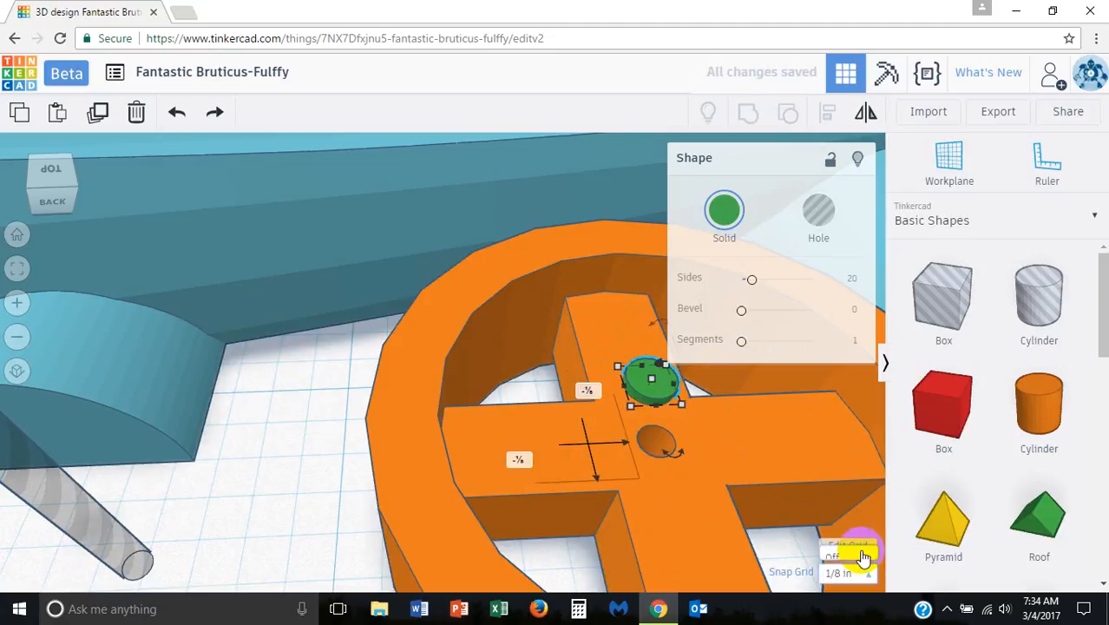
left_click(846, 572)
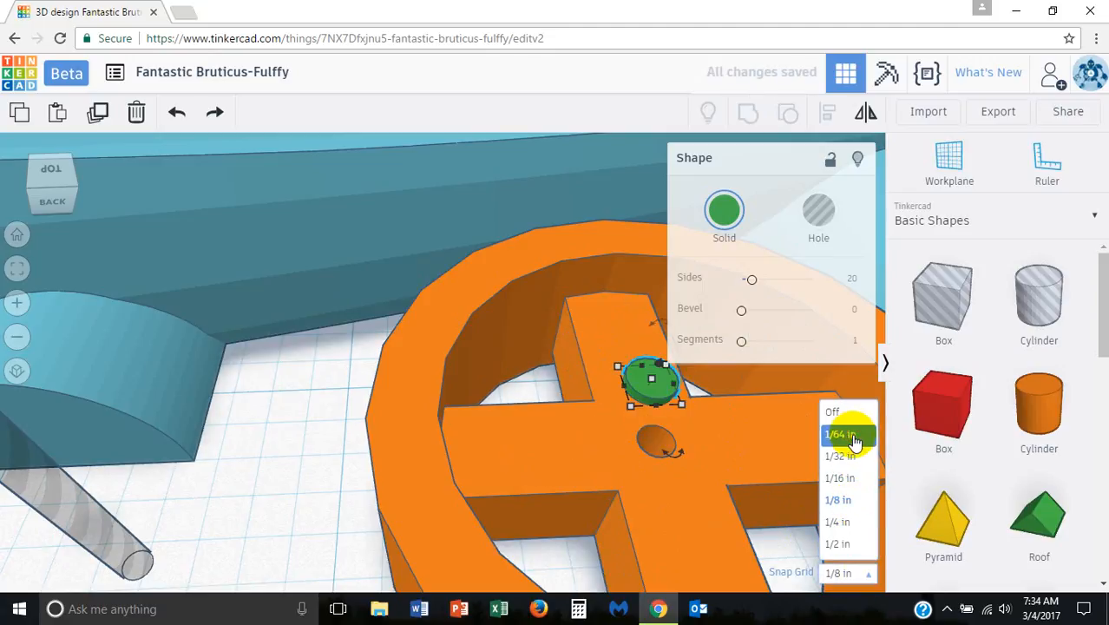
left_click(854, 434)
left_click_drag(640, 401, 705, 450)
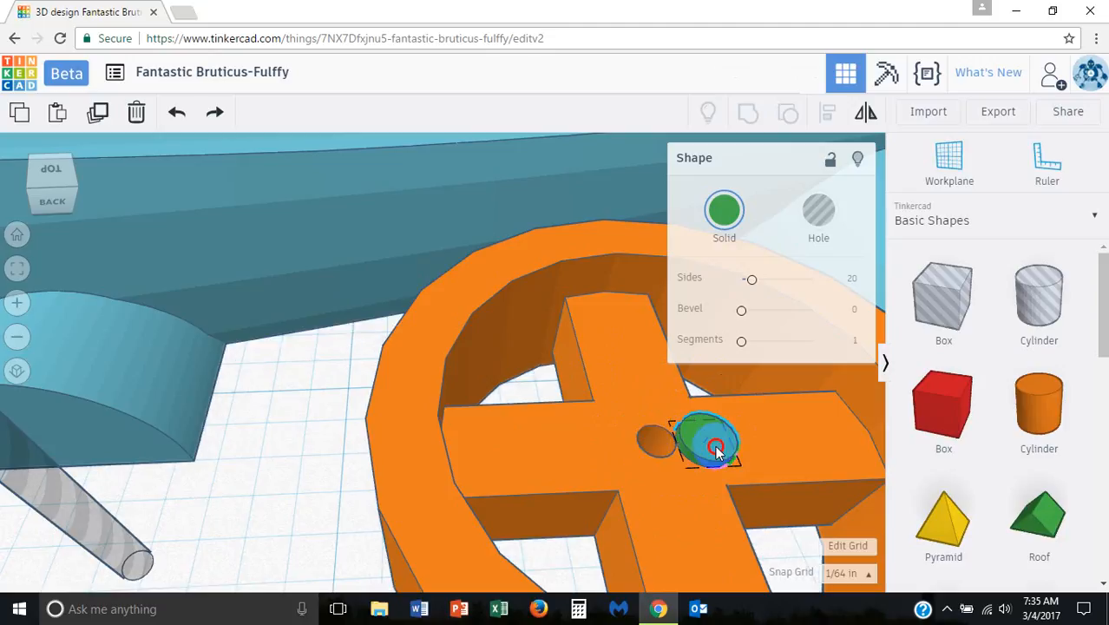
Step: Set the snap grid to 1/32 in and scale down the hole cylinder beside the rear wheel support
left_click_drag(85, 506, 91, 427)
right_click_drag(88, 413, 69, 383)
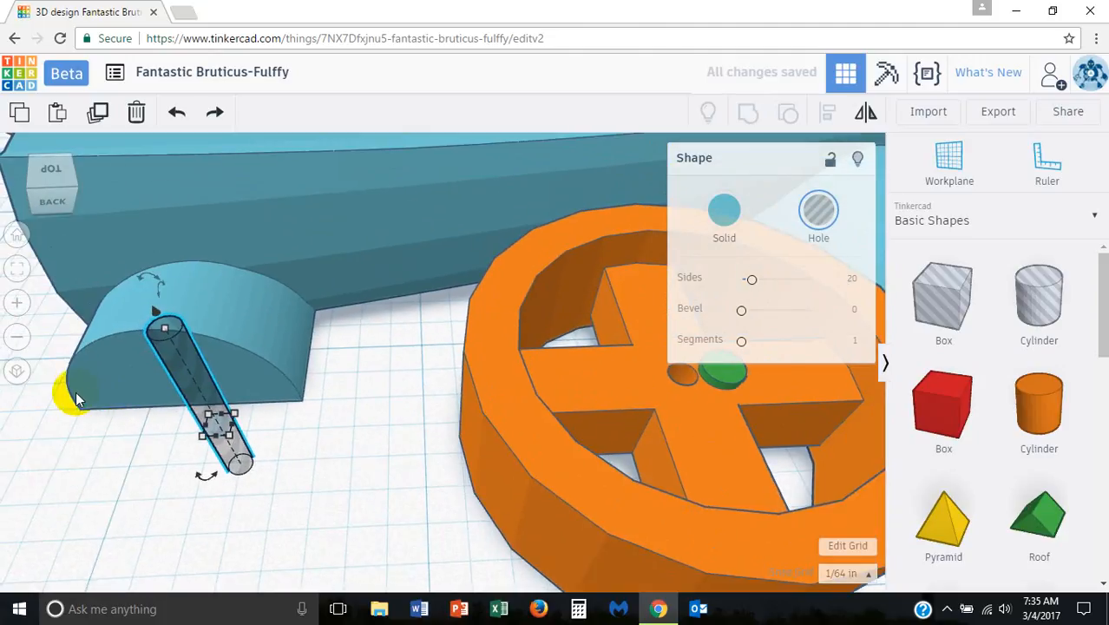
left_click(148, 386)
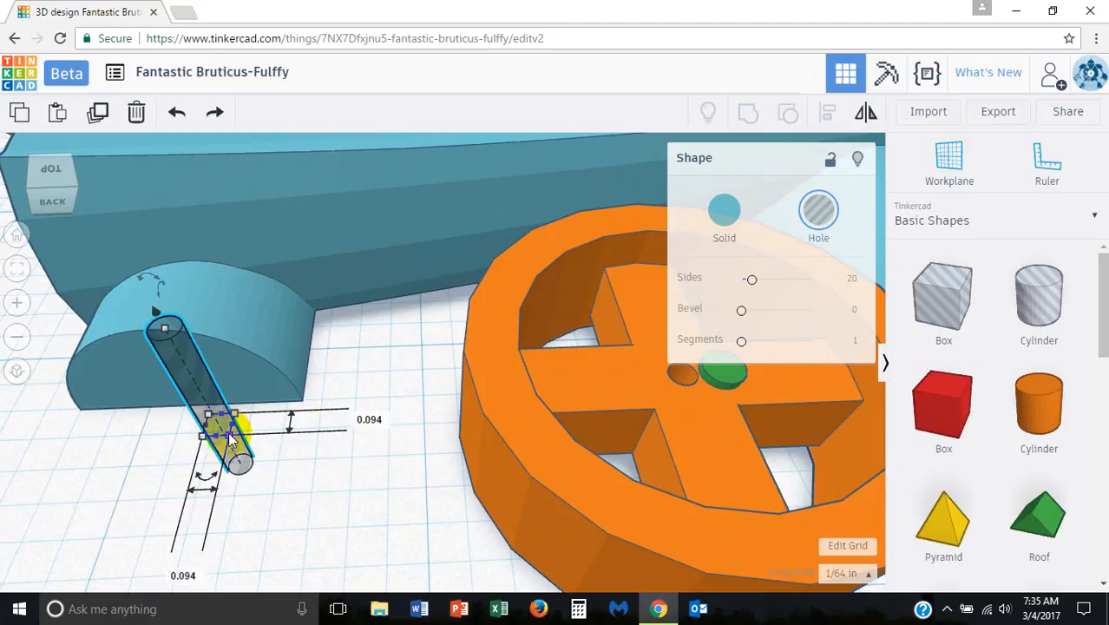
left_click(843, 575)
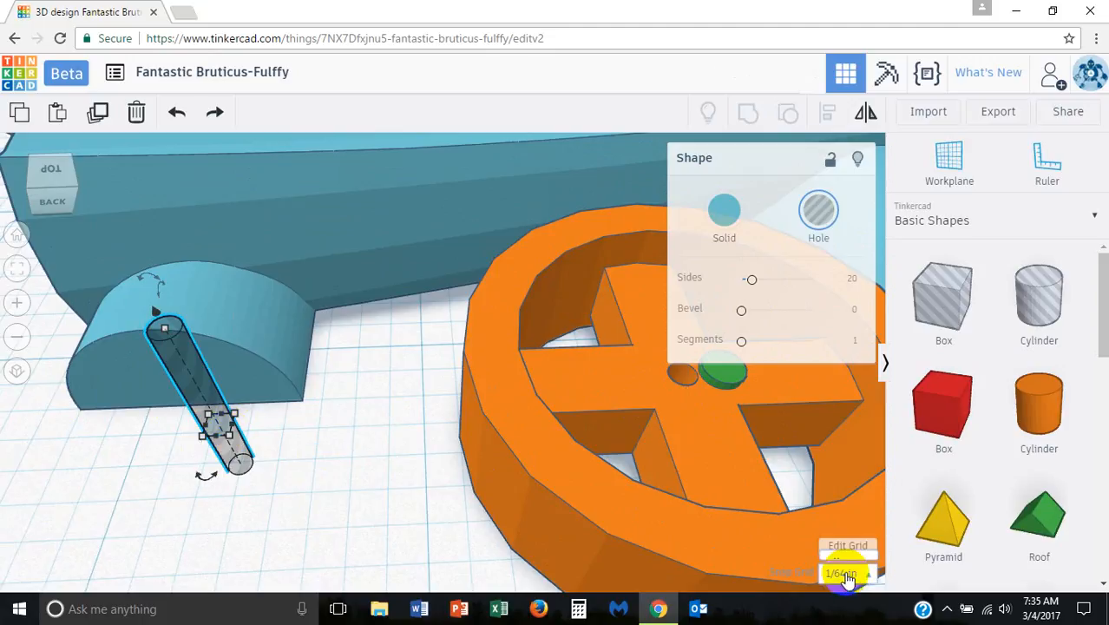
left_click(850, 479)
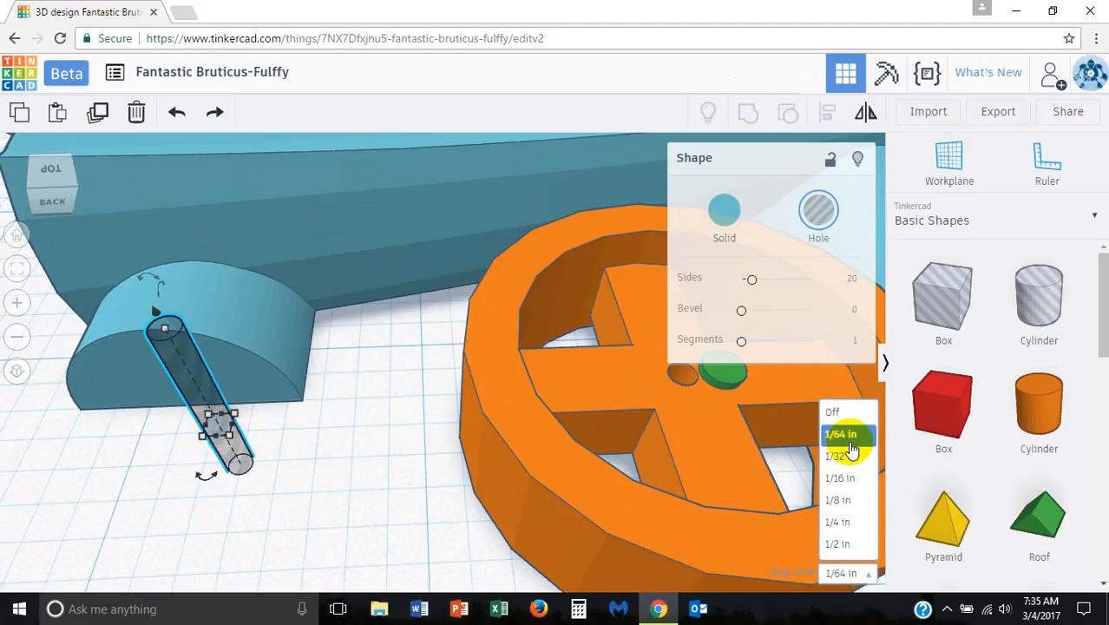
left_click(840, 456)
left_click(232, 439)
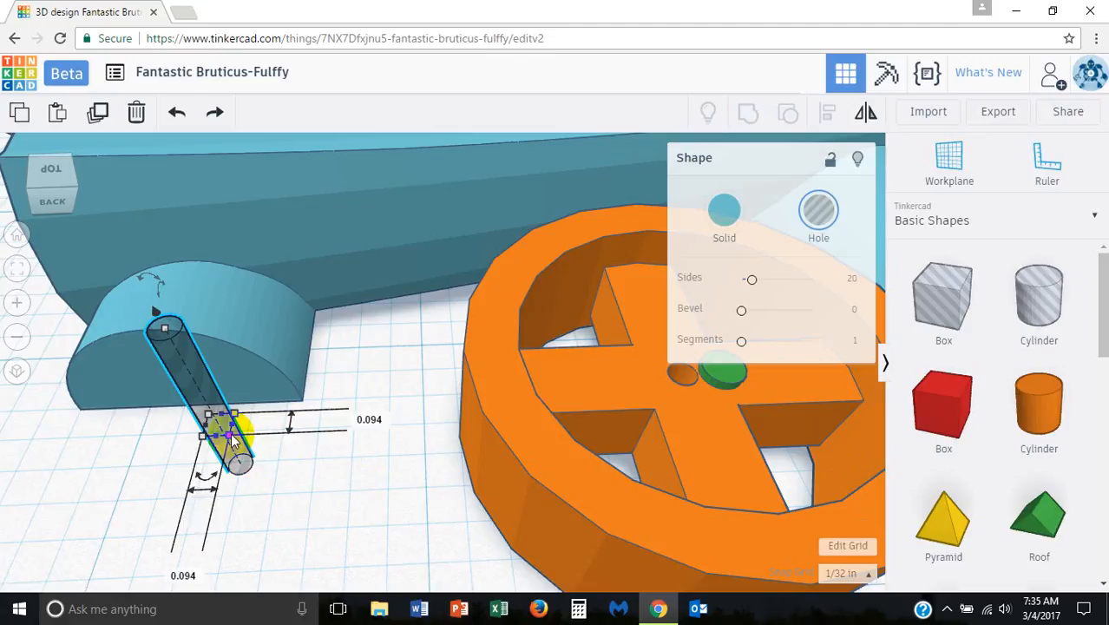
left_click_drag(232, 439, 223, 432)
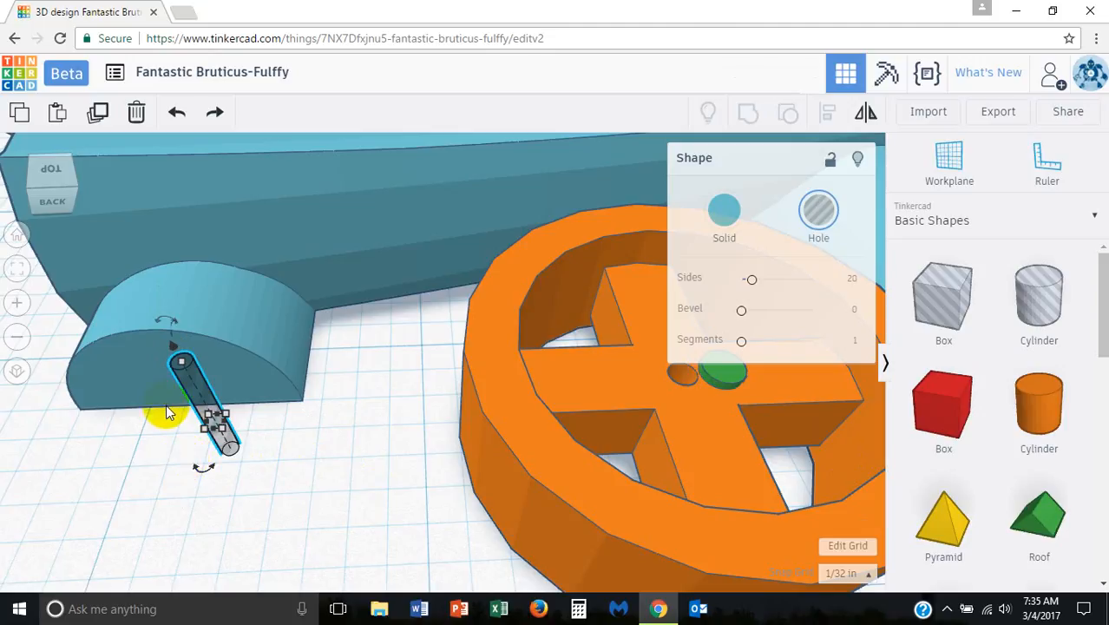
Step: Delete the green disc from the spokes of the orange wheel
middle_click_drag(169, 413, 257, 391)
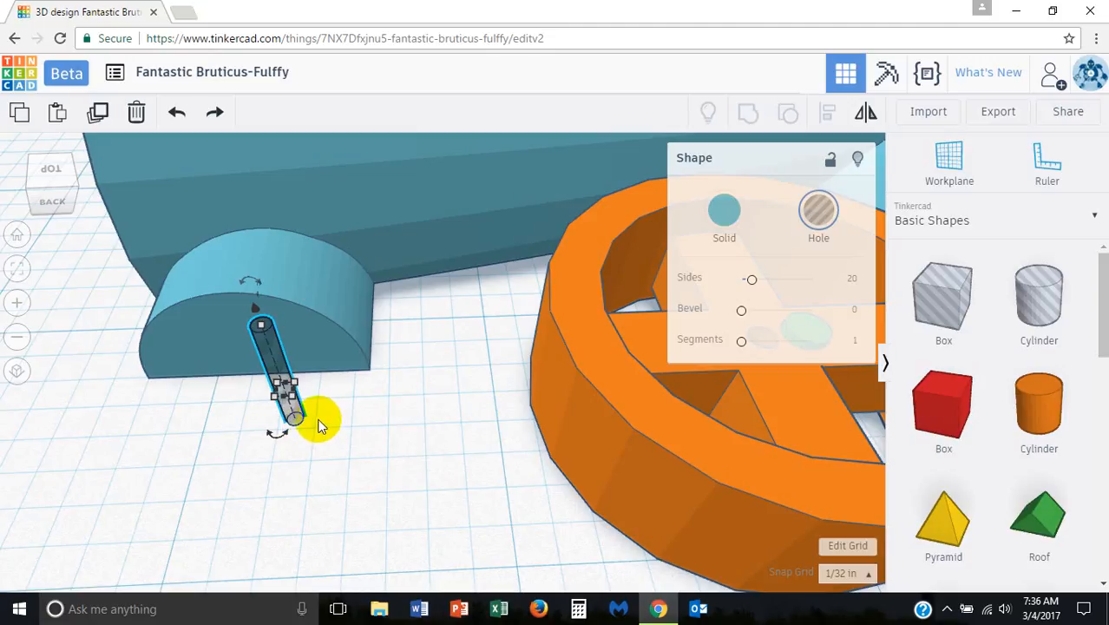
scroll(317, 422, "down", 3)
middle_click_drag(314, 418, 409, 455)
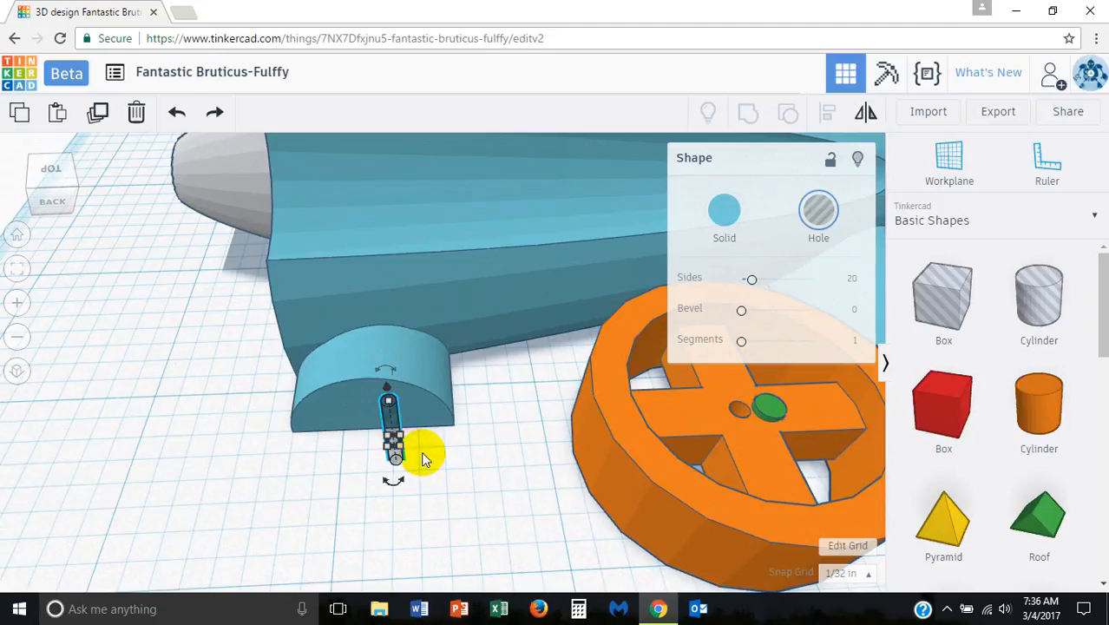
left_click(376, 434)
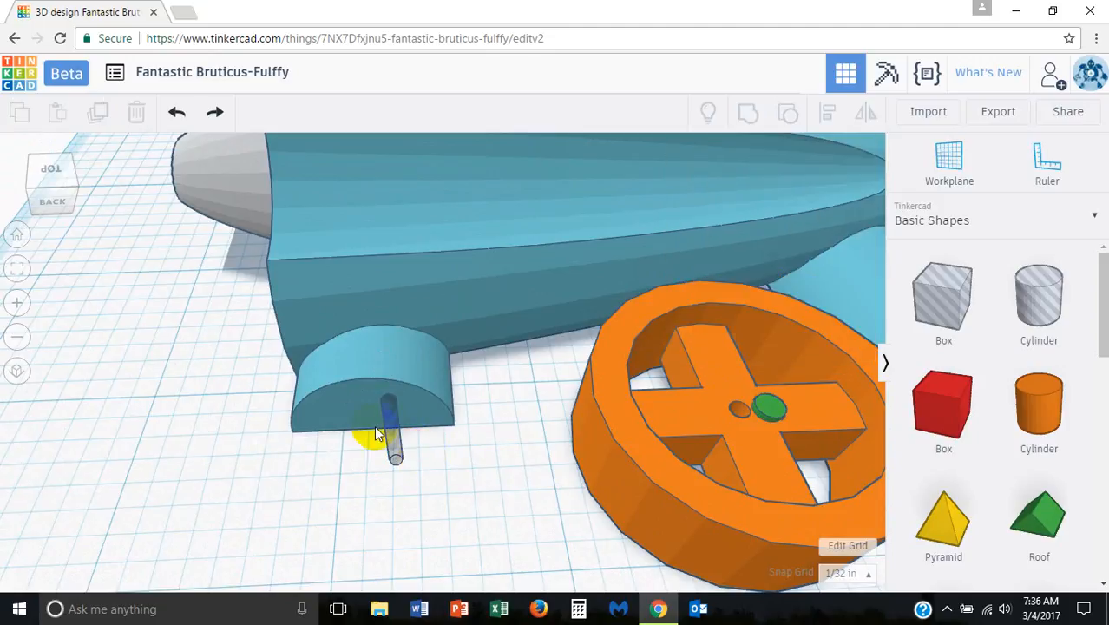
left_click(764, 405)
key("Delete")
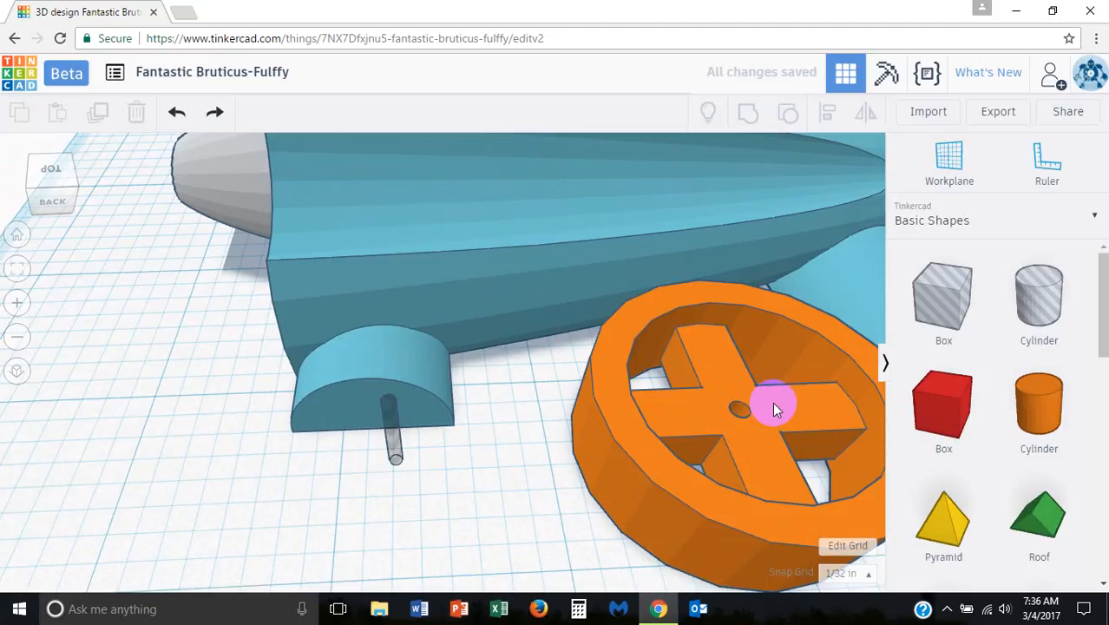
Step: Set the snap grid to 1/16 in and rotate the hole cylinder to lie horizontally, pointing into the rear wheel support's flat face
left_click(405, 455)
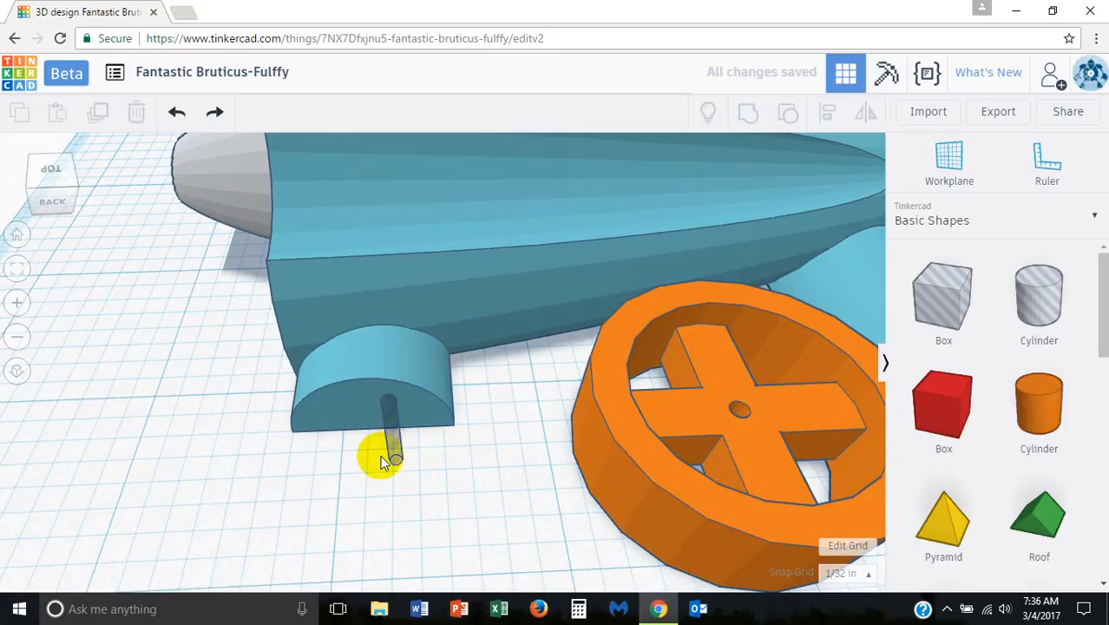
right_click_drag(435, 458, 589, 450)
left_click(568, 382)
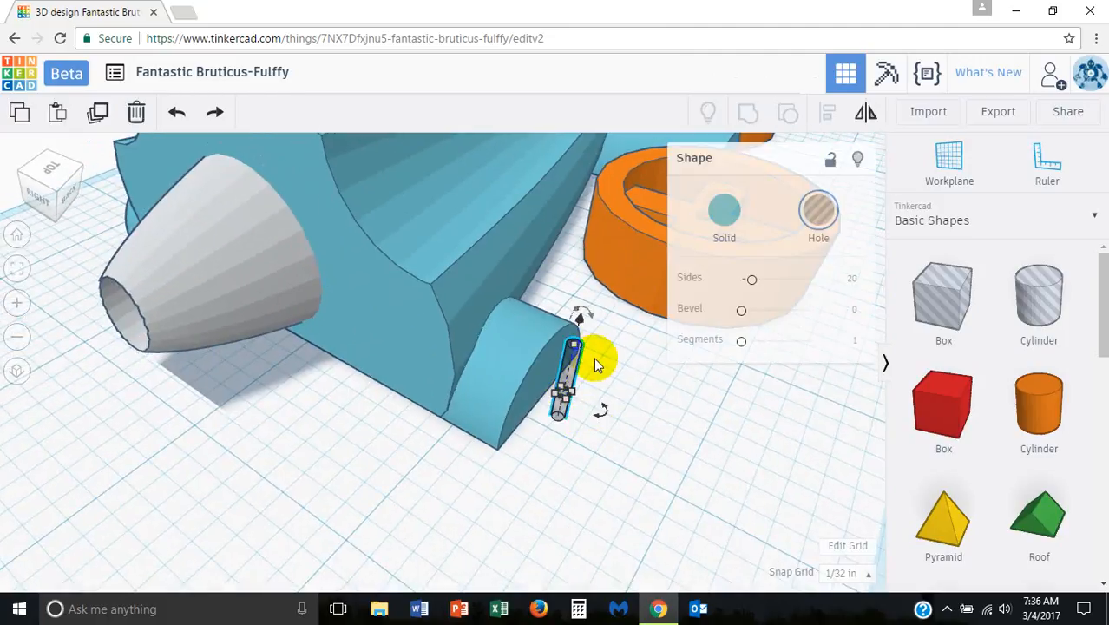
left_click(850, 572)
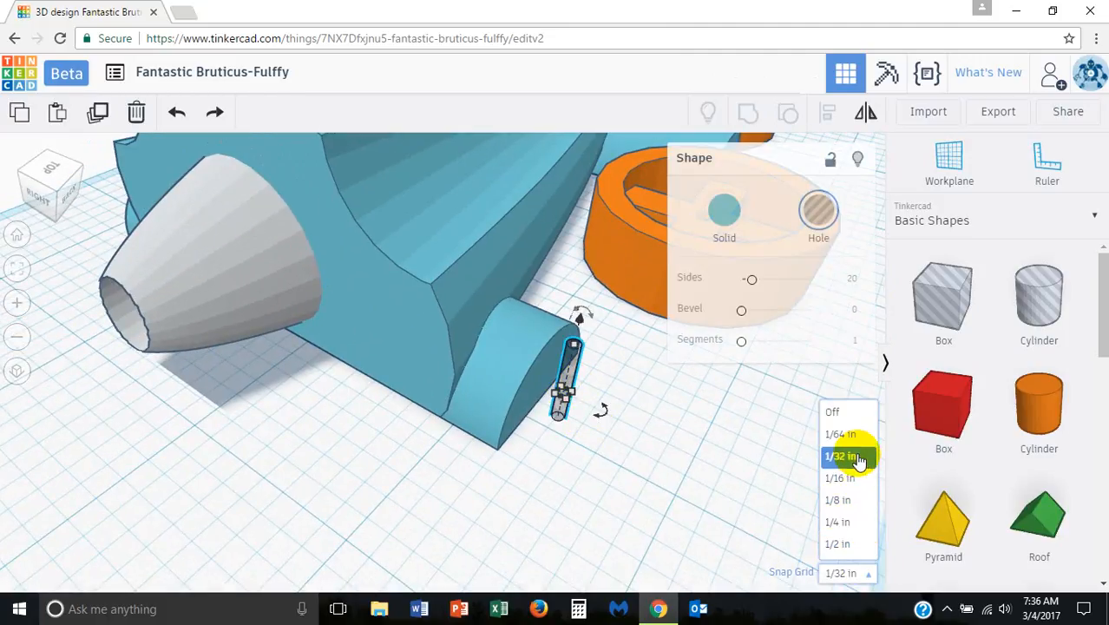
left_click(843, 478)
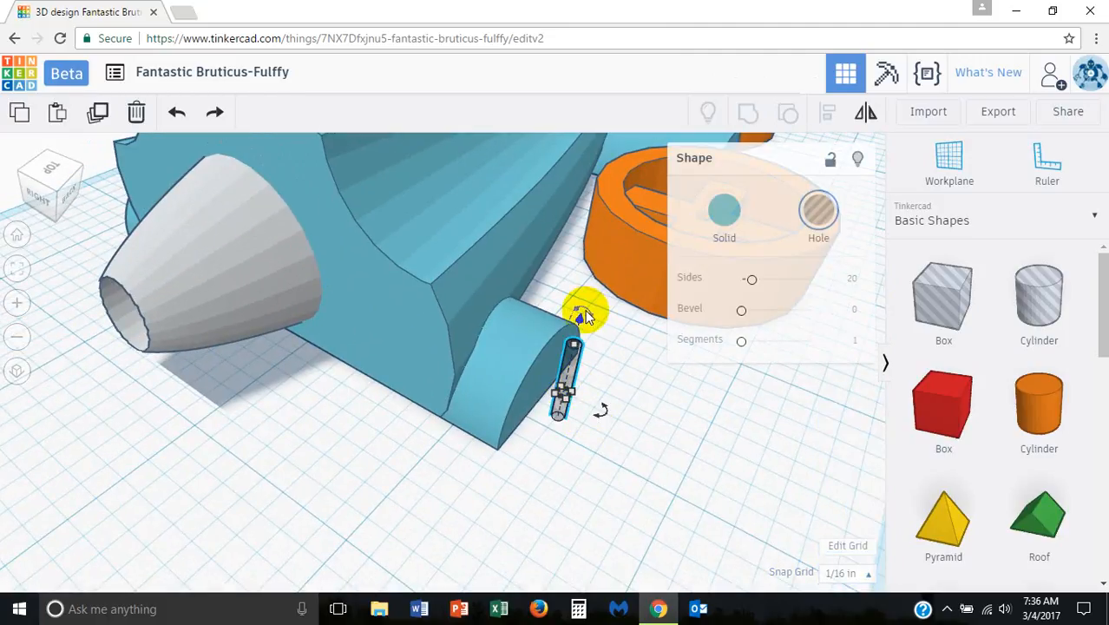
left_click_drag(585, 314, 660, 457)
left_click_drag(589, 322, 714, 475)
right_click_drag(714, 475, 406, 344)
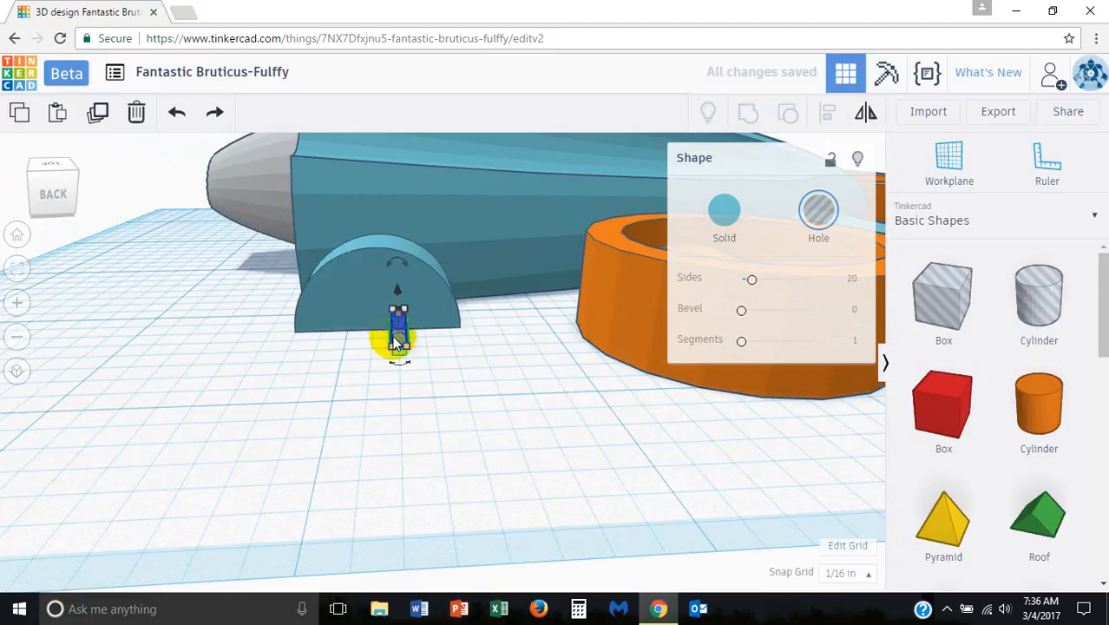
Step: Move and raise the horizontal hole cylinder so it enters the middle of the rear wheel support's half-round face
left_click_drag(395, 341, 373, 257)
mouse_move(453, 353)
right_mouse_down()
mouse_move(458, 329)
mouse_move(456, 340)
right_mouse_up()
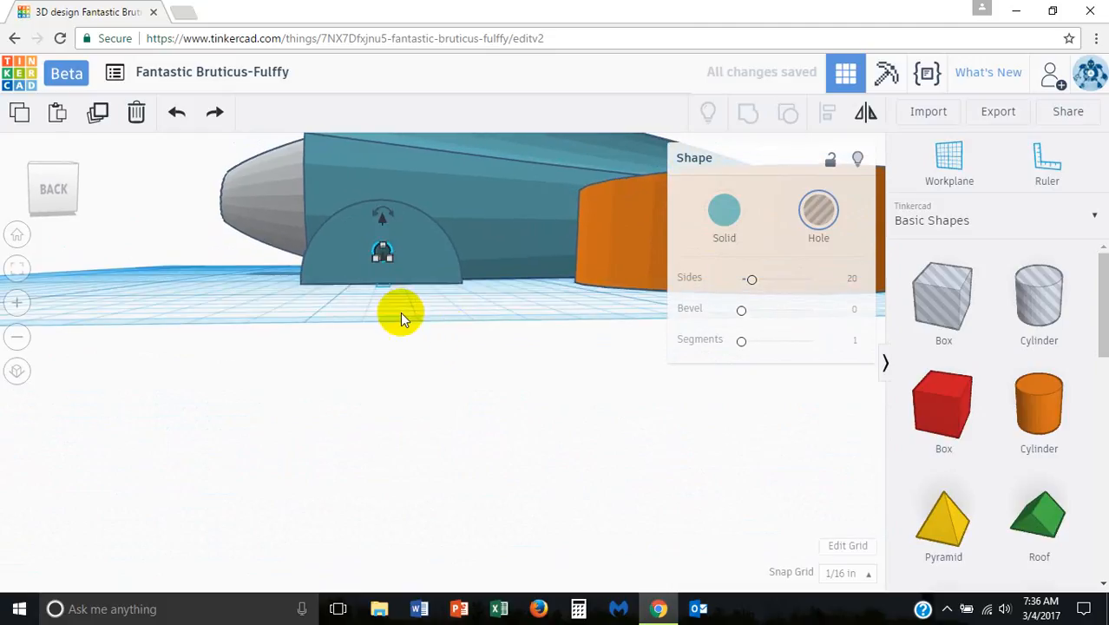
scroll(364, 282, "up", 2)
right_click_drag(393, 273, 403, 305)
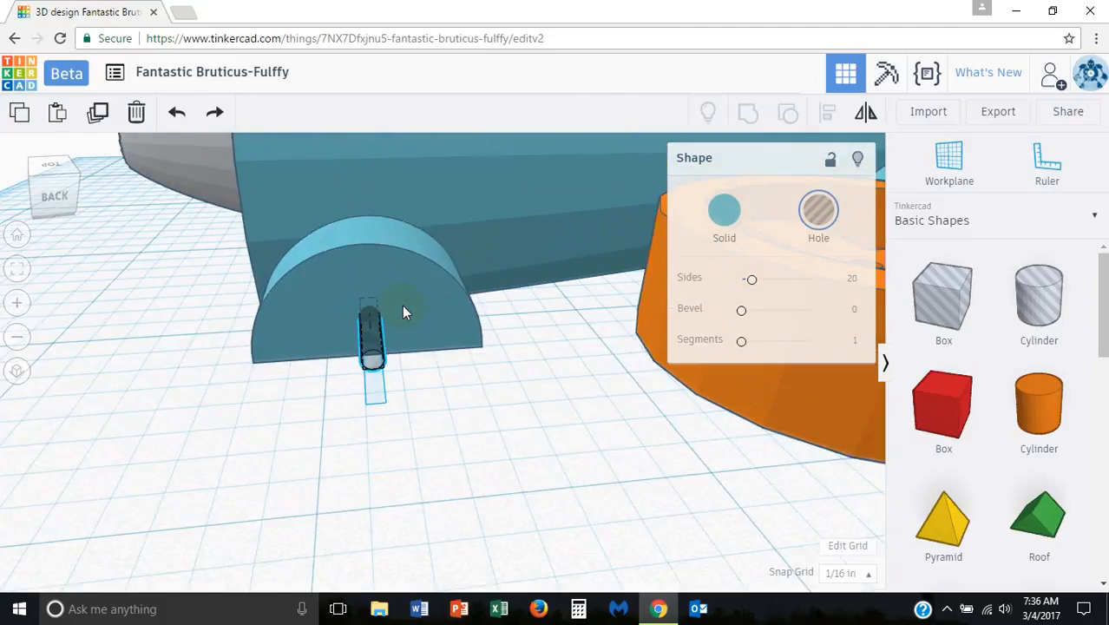
left_click(404, 305)
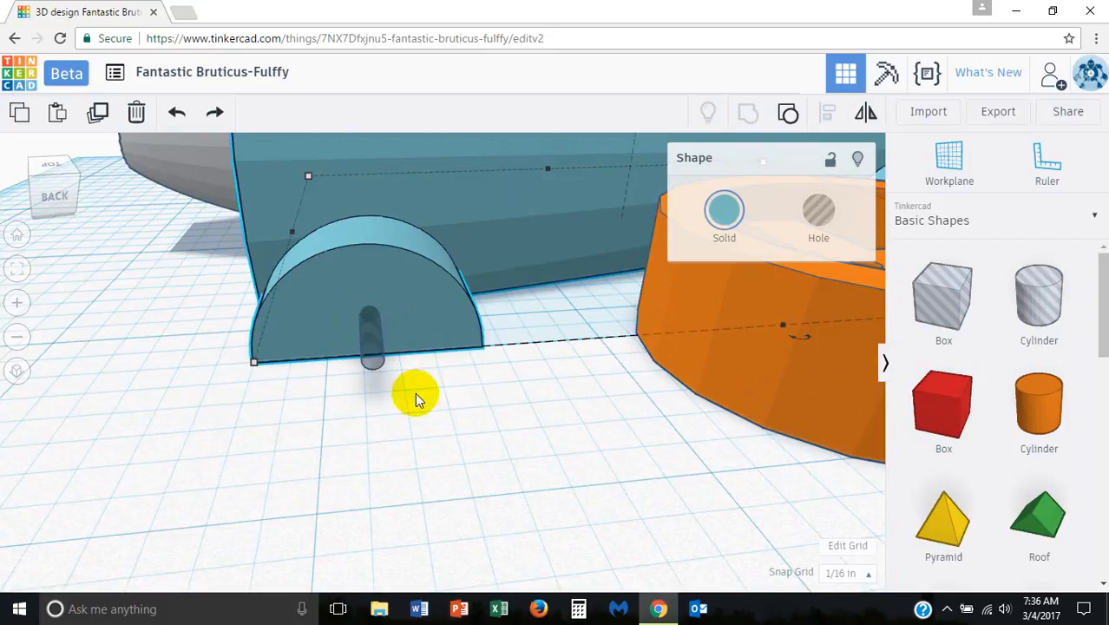
right_click_drag(387, 421, 372, 436)
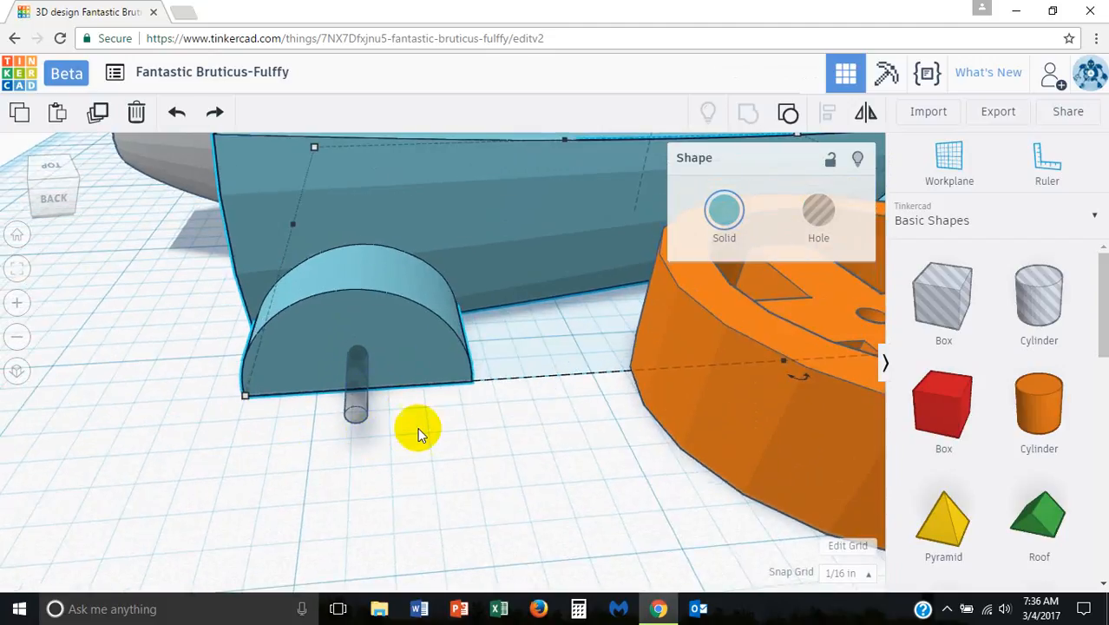
Step: Shift the hole cylinder slightly sideways toward the middle of the rear wheel support's half-round face
right_click_drag(458, 438, 474, 420)
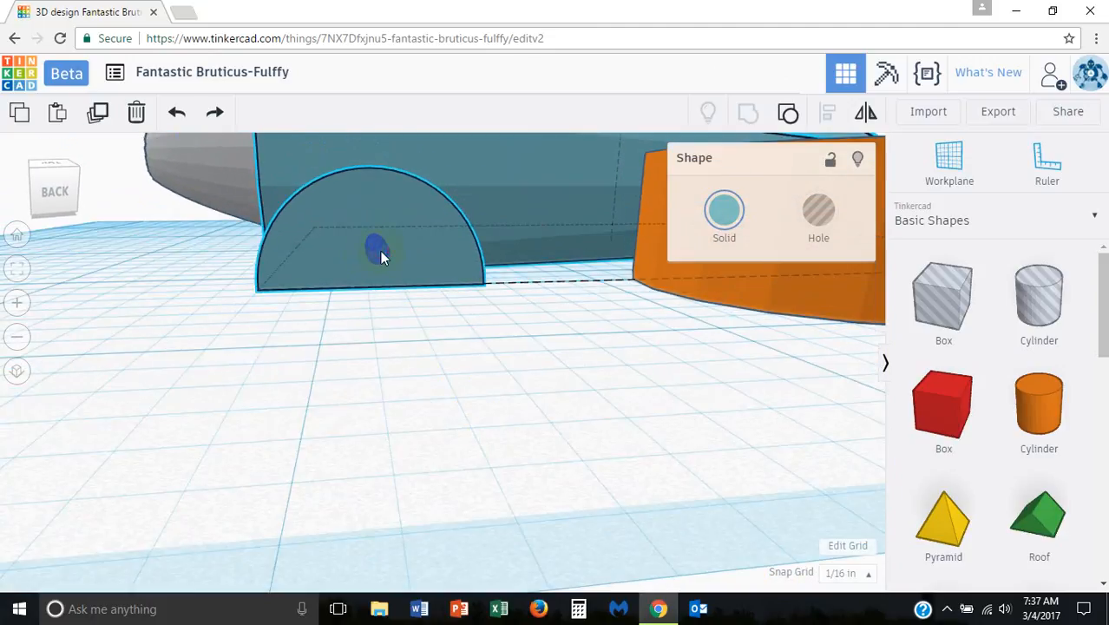
left_click(380, 314)
mouse_move(378, 249)
left_mouse_down()
mouse_move(363, 247)
mouse_move(373, 248)
left_mouse_up()
right_click_drag(468, 334, 420, 445)
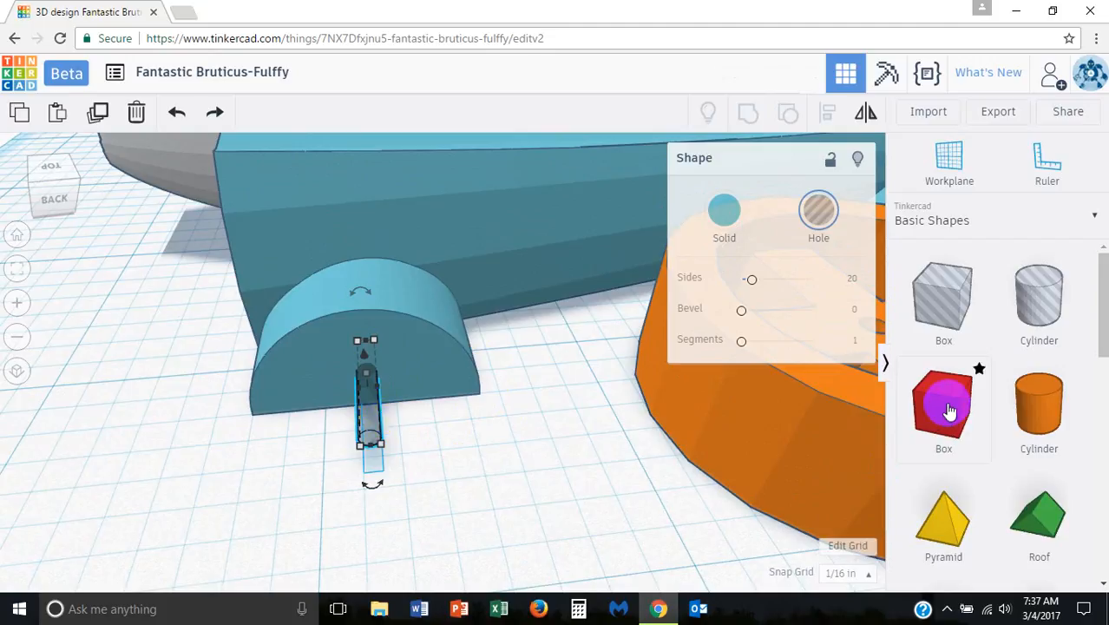
Step: Add a red box in front of the rear wheel support, shrink it into a low block and widen it to about 0.812 in
left_click_drag(947, 405, 429, 502)
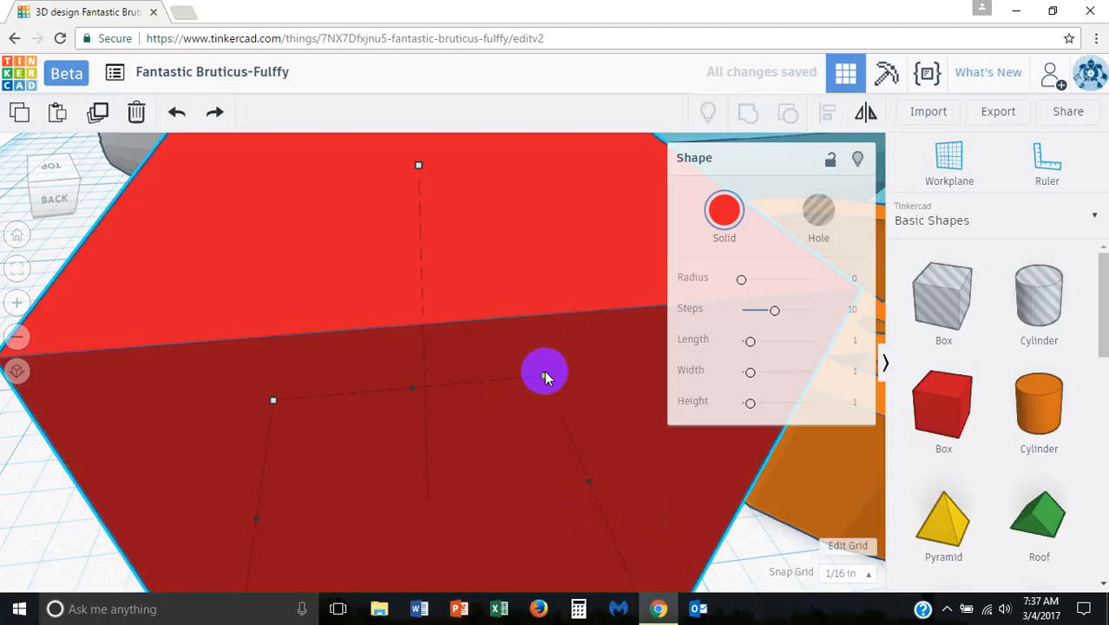
left_click_drag(545, 371, 462, 461)
scroll(604, 500, "down", 6)
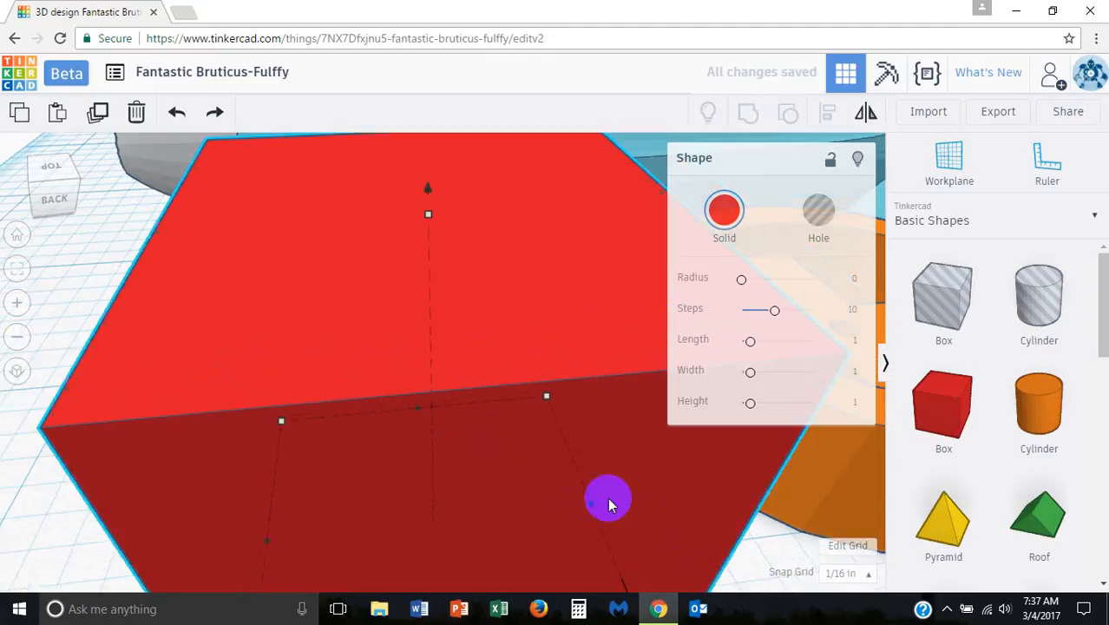
left_click_drag(579, 563, 456, 479, "shift")
left_click_drag(376, 351, 366, 426)
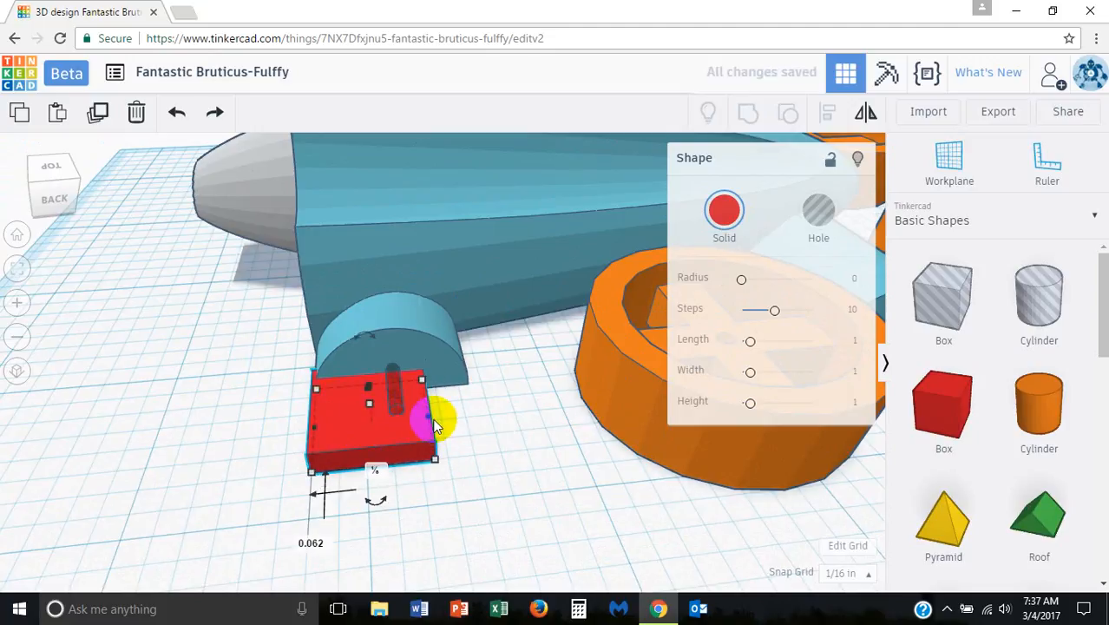
left_click_drag(433, 416, 495, 426)
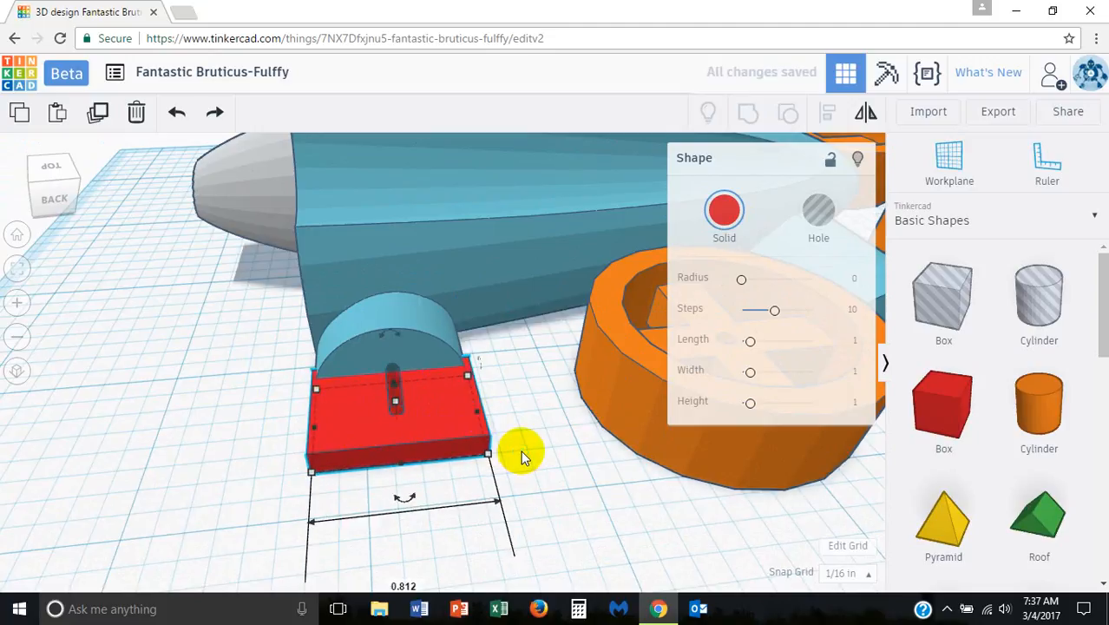
mouse_move(519, 451)
right_mouse_down()
mouse_move(520, 404)
mouse_move(531, 444)
mouse_move(521, 473)
right_mouse_up()
scroll(437, 443, "up", 6)
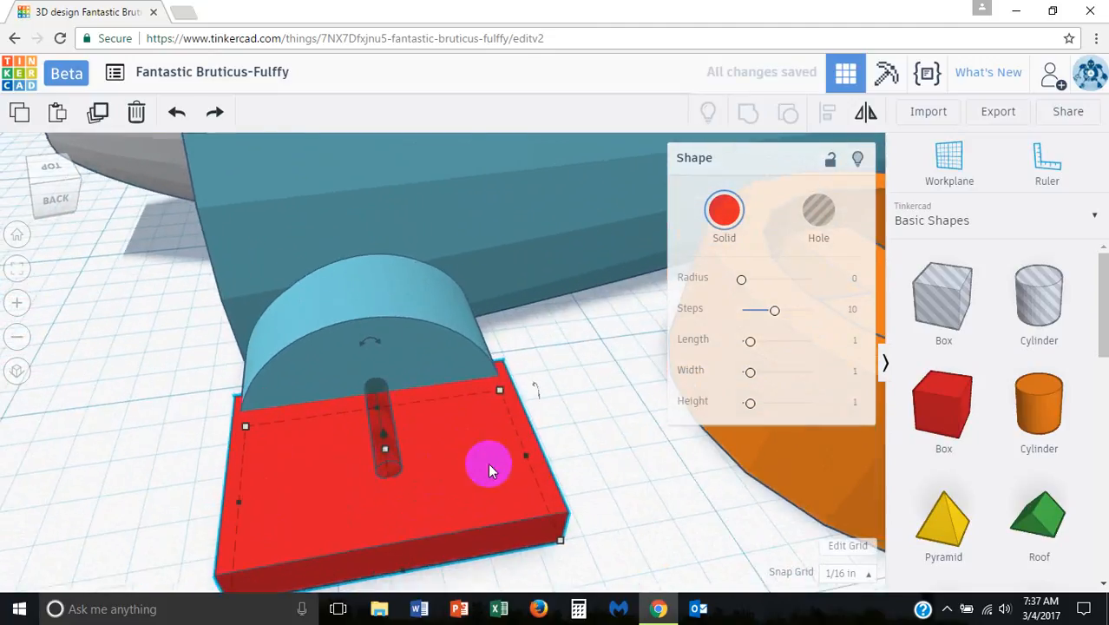
Step: Set the snap grid to 1/32 in and narrow the red box slightly from both sides toward the support's width
left_click(849, 570)
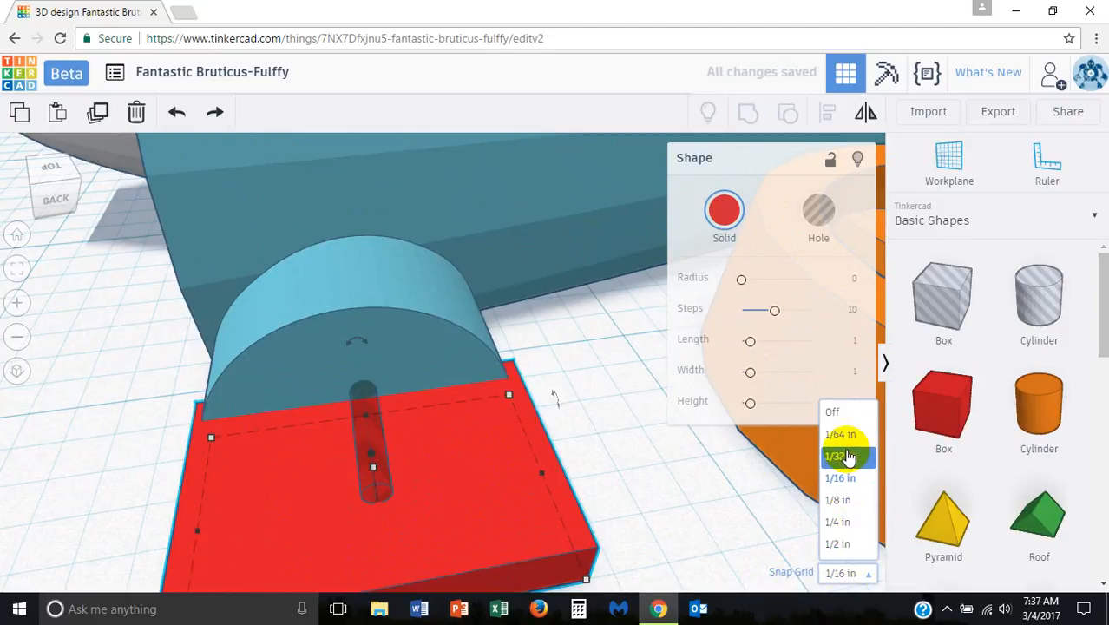
left_click(841, 451)
left_click(544, 474)
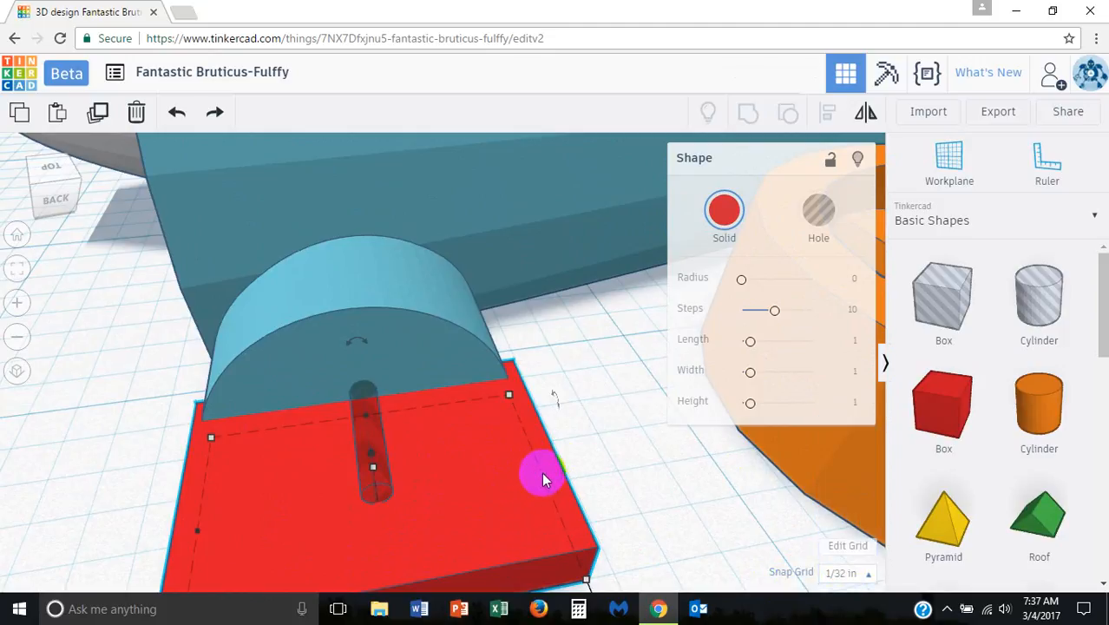
left_click(543, 473)
left_click_drag(543, 476, 533, 478)
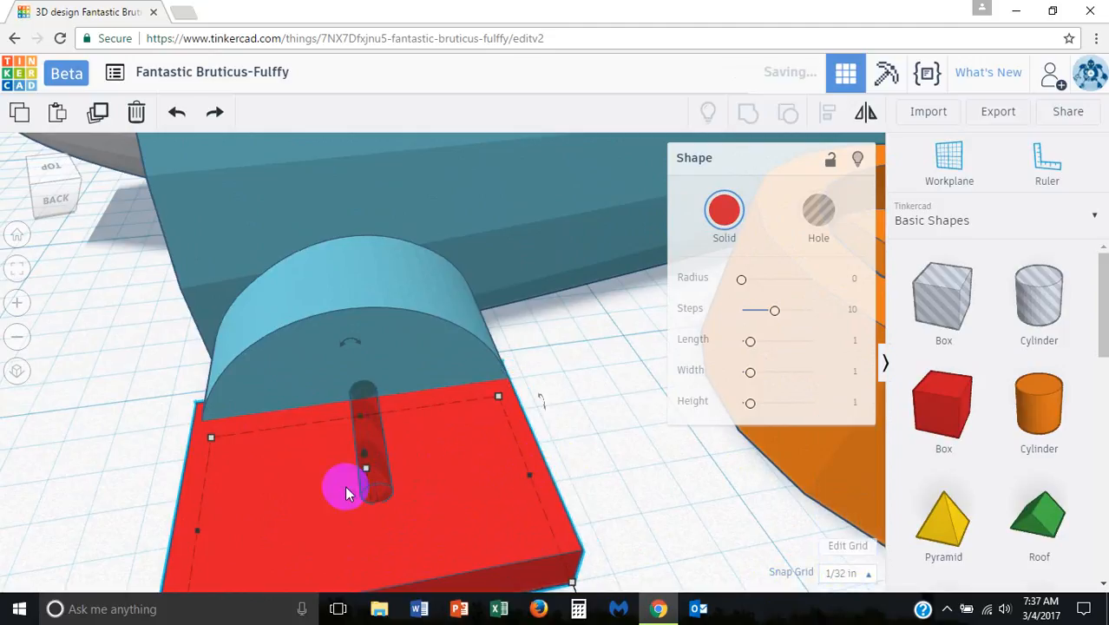
left_click_drag(195, 523, 207, 528)
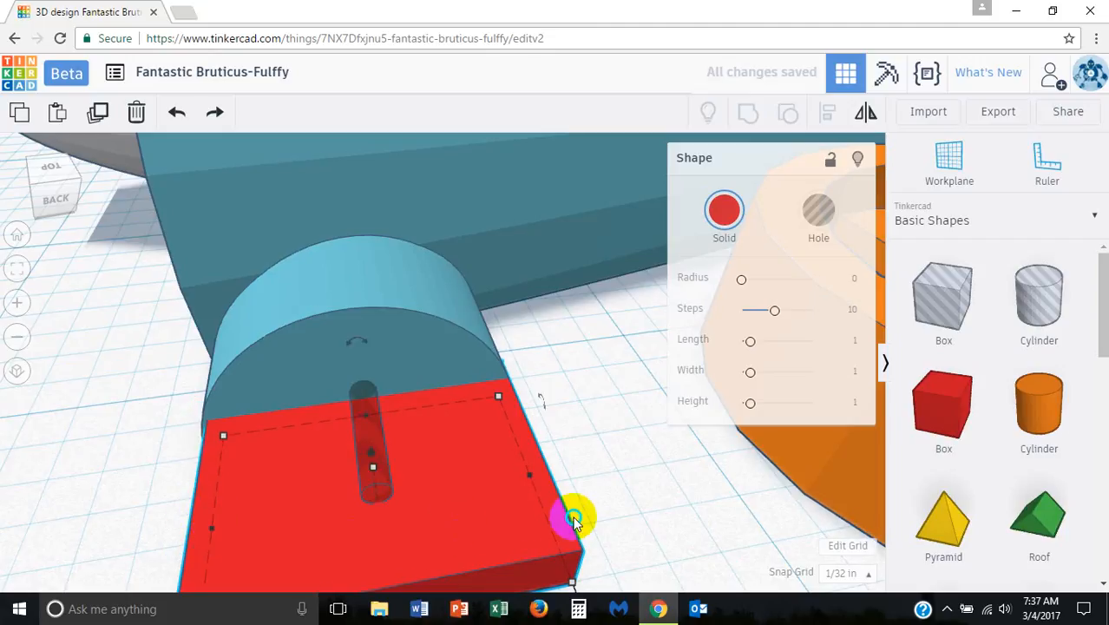
Step: Extend the red box to about 0.781 in wide so it better matches the wheel support's flat face
right_click_drag(454, 492, 488, 465)
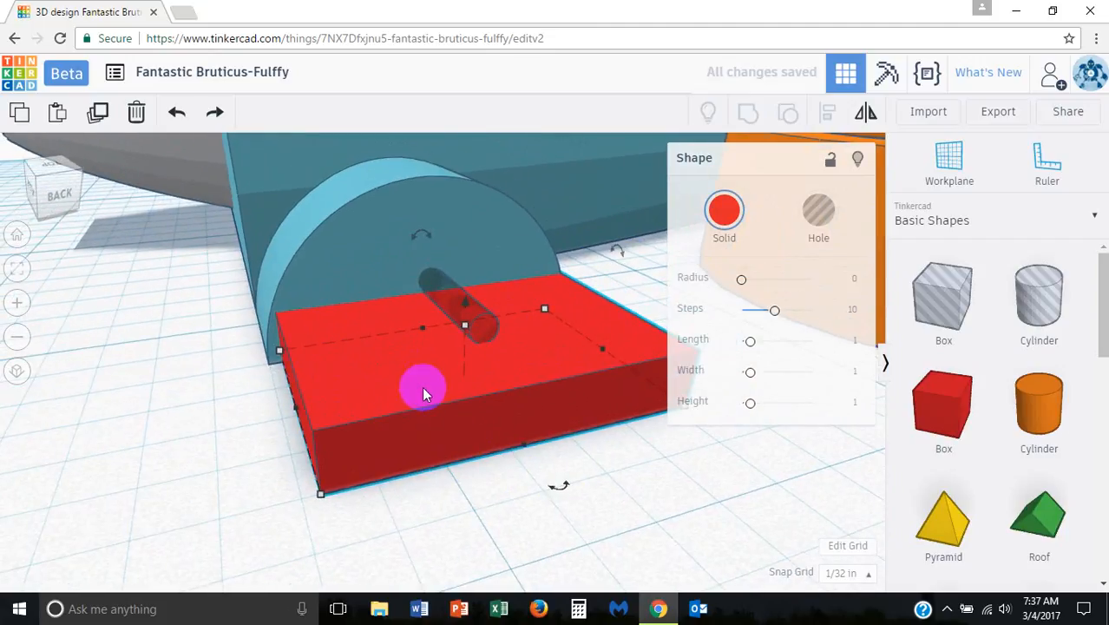
left_click(271, 411)
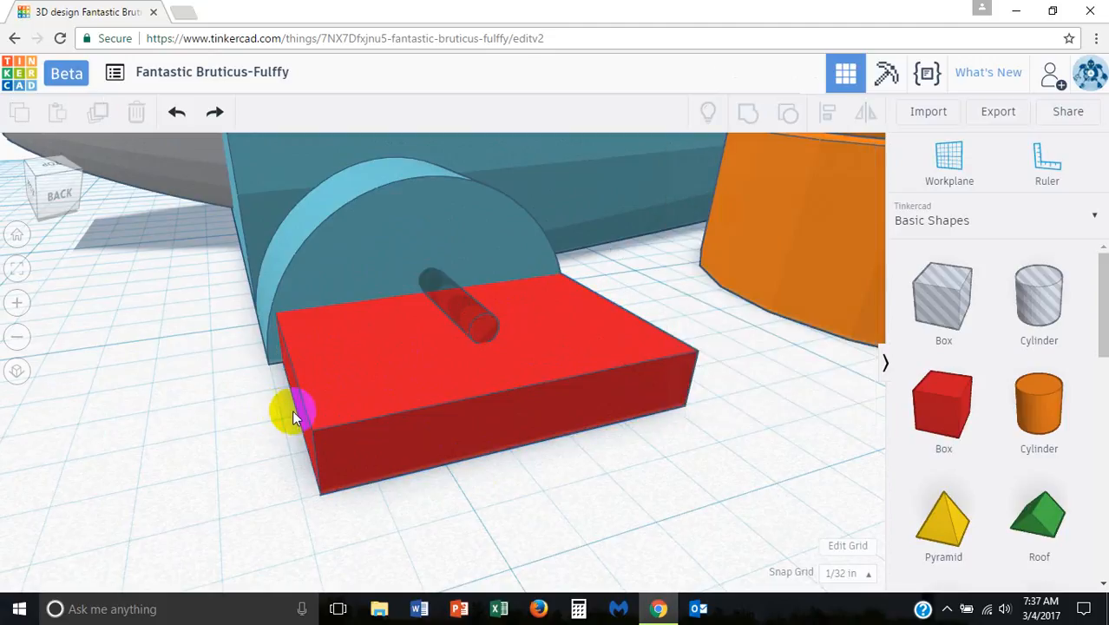
left_click(291, 409)
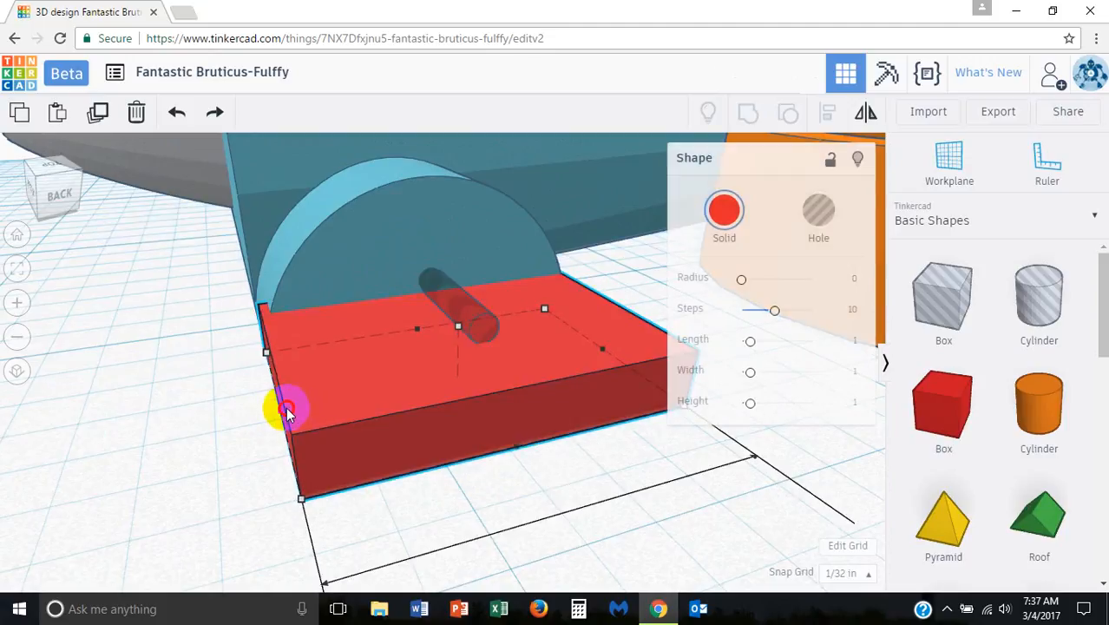
right_click_drag(507, 445, 399, 441)
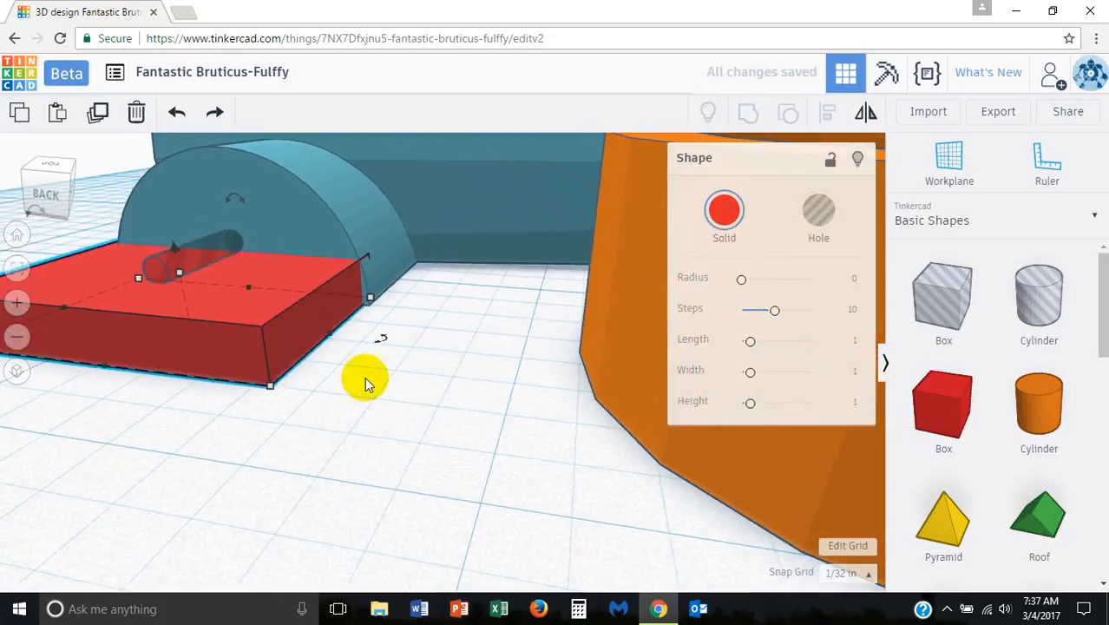
left_click_drag(333, 336, 332, 335)
right_click_drag(384, 333, 397, 337)
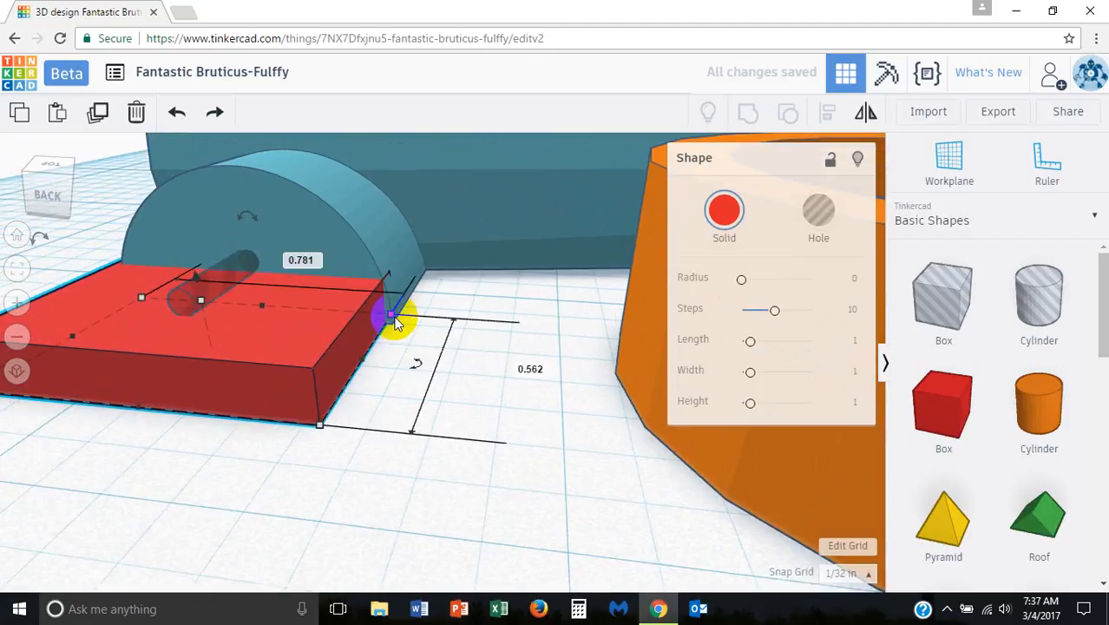
right_click_drag(426, 371, 453, 382)
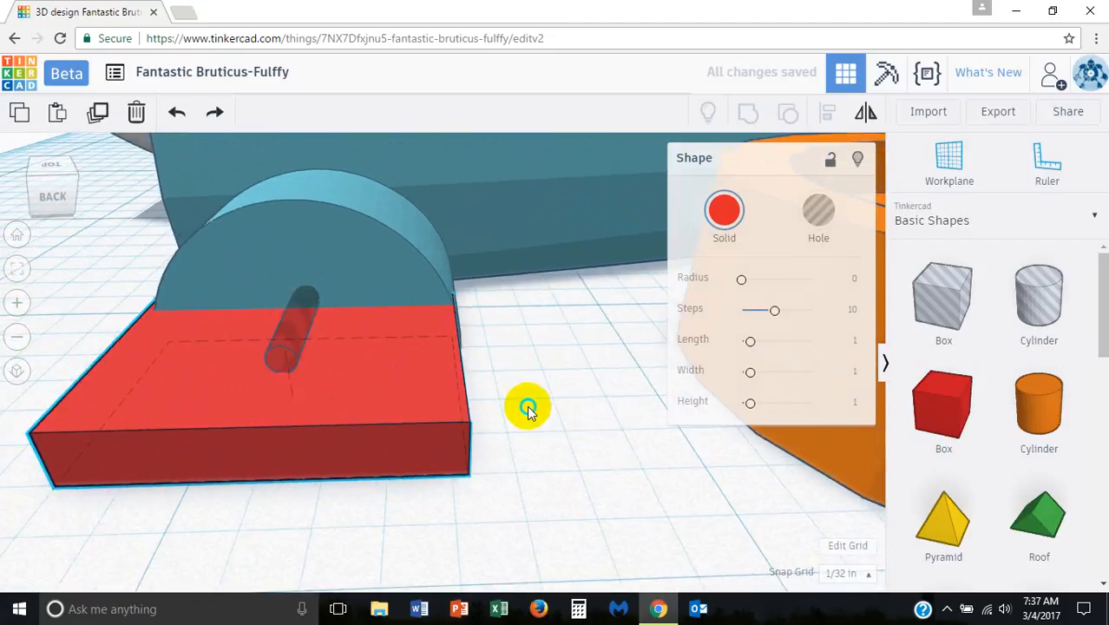
right_click_drag(525, 405, 558, 418)
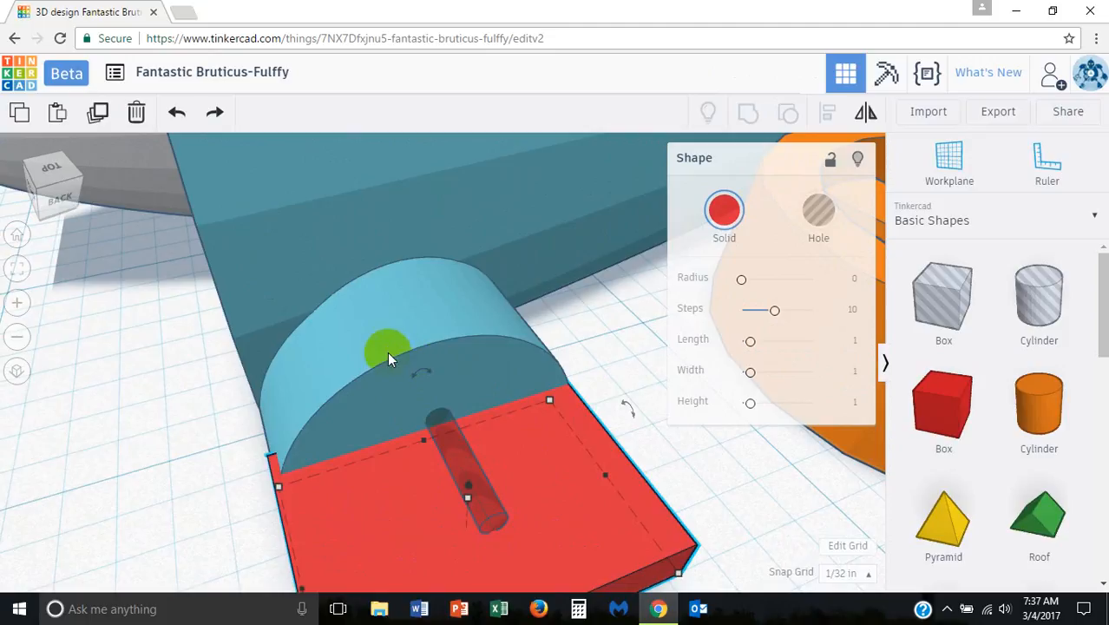
right_click_drag(454, 347, 405, 329)
Step: Set the snap grid to 1/64 in and fine-tune the red box's side to the wheel support's edge
left_click(848, 573)
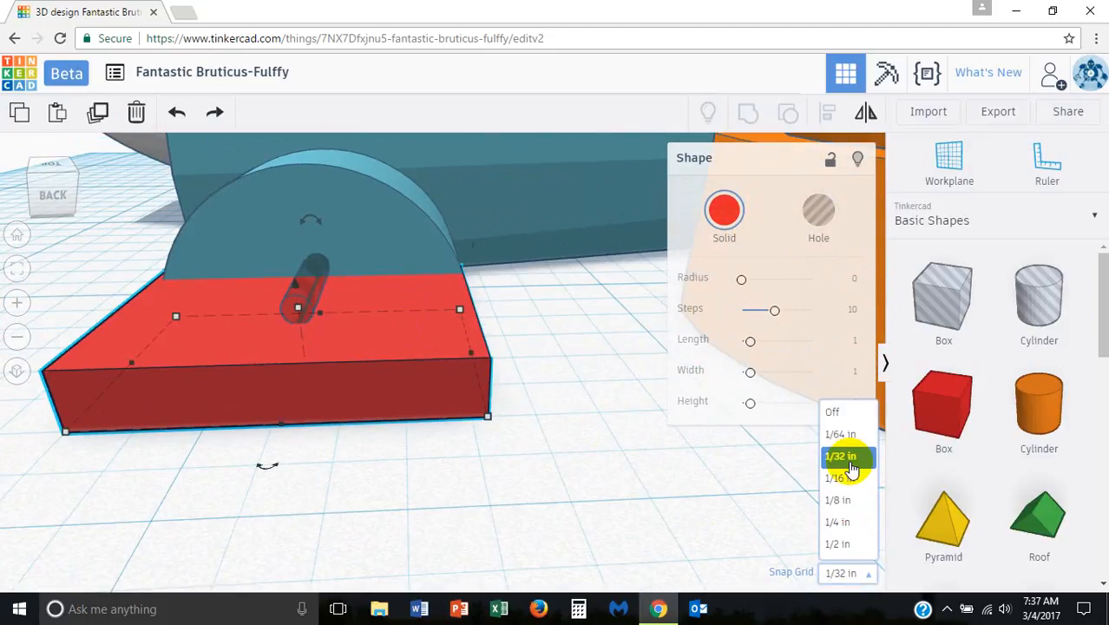
left_click(840, 436)
right_click_drag(534, 409, 483, 412)
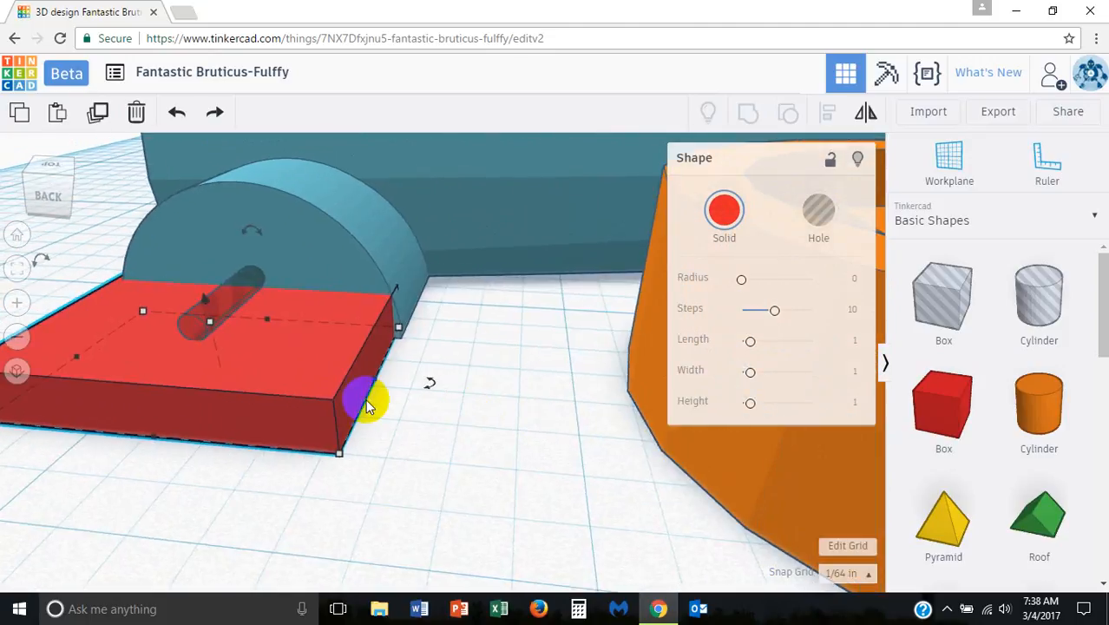
left_click_drag(376, 378, 388, 384)
right_click_drag(386, 383, 527, 416)
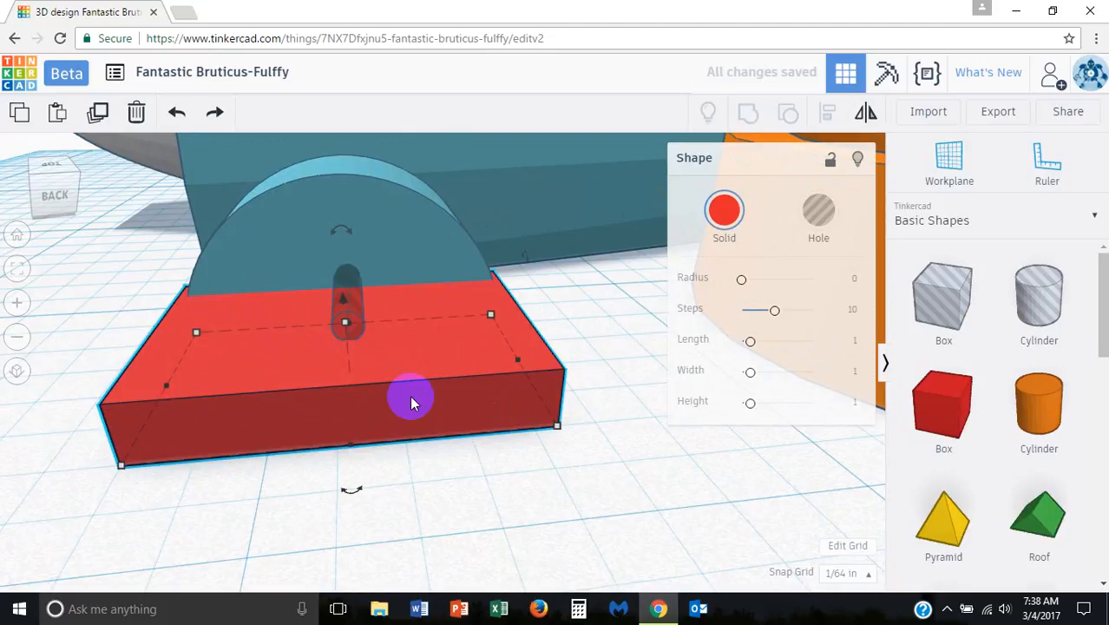
Step: Add the hole cylinder to the selection and align it to the centre of the red box's width
left_click(344, 294, "shift")
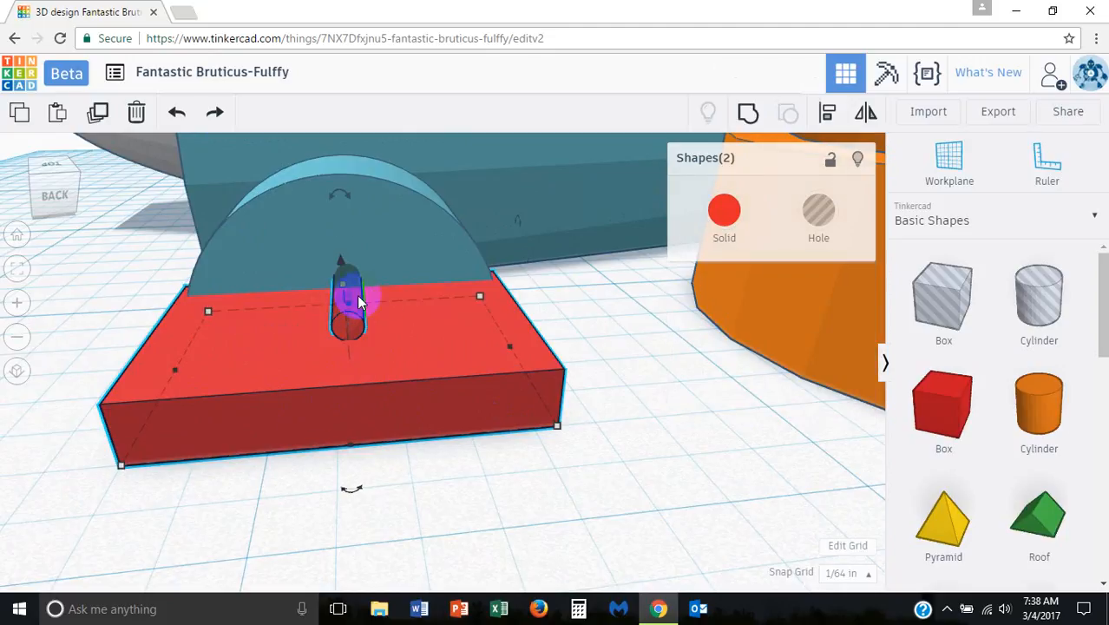
left_click(831, 124)
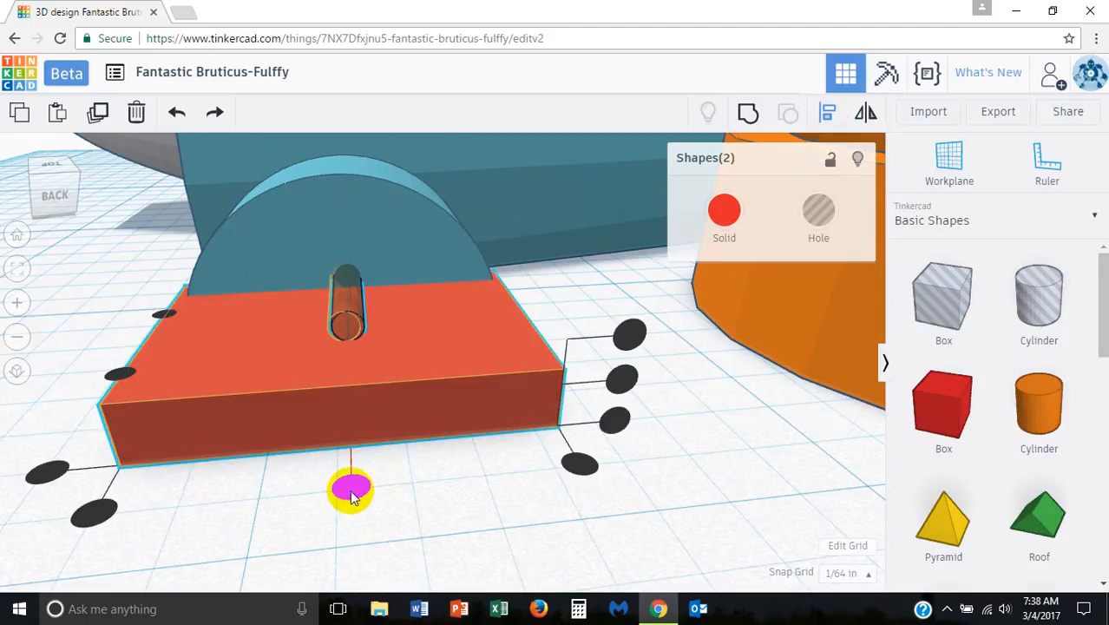
left_click(351, 486)
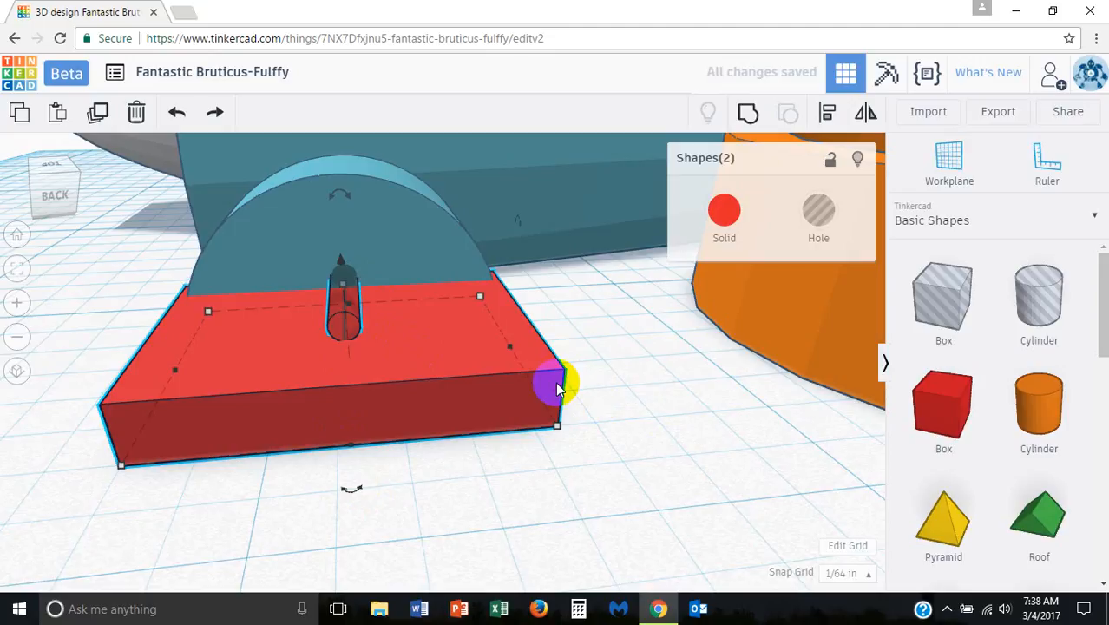
Step: Delete the red guide box while keeping the hole cylinder in the wheel support
key("Delete")
key("ctrl+z")
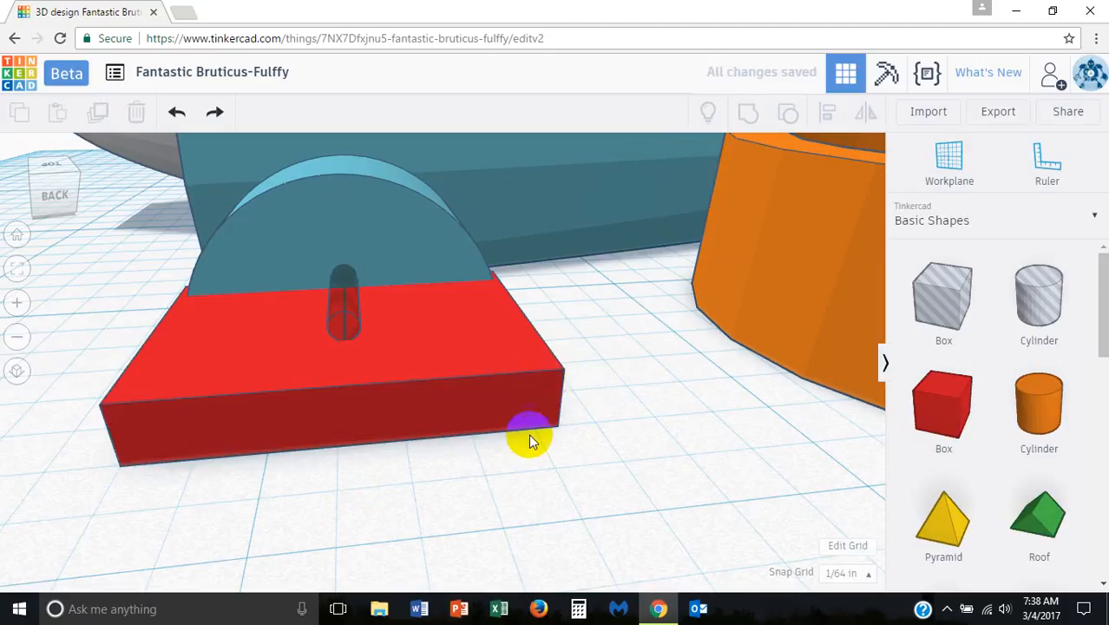
left_click(494, 401)
key("Delete")
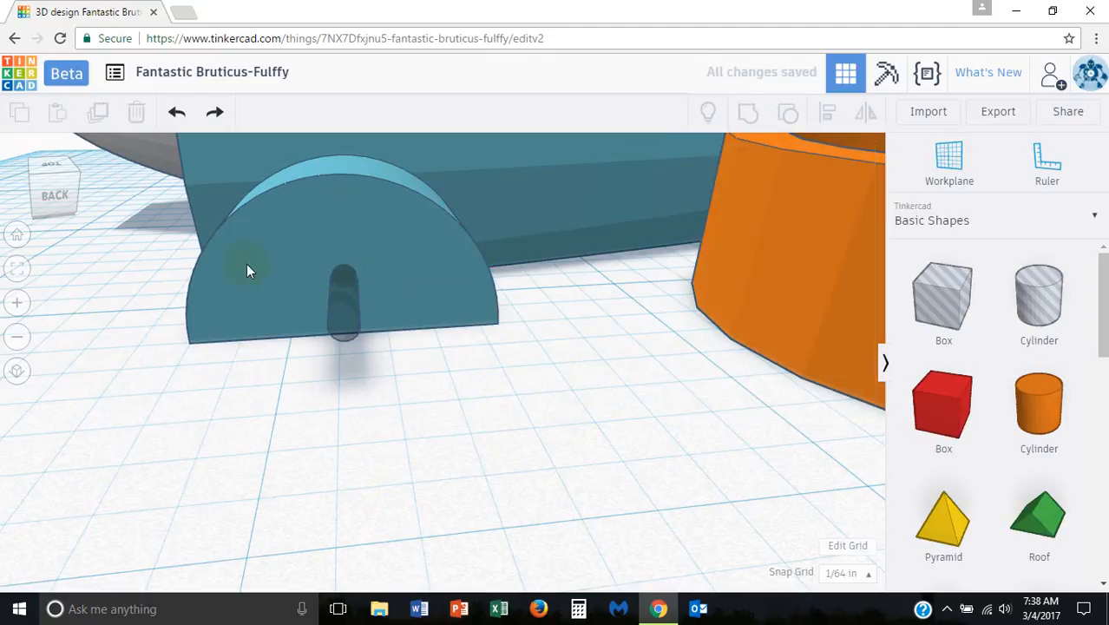
Step: Select the hole cylinder and set the snap grid to 1/16 in for repositioning it
left_click(346, 293)
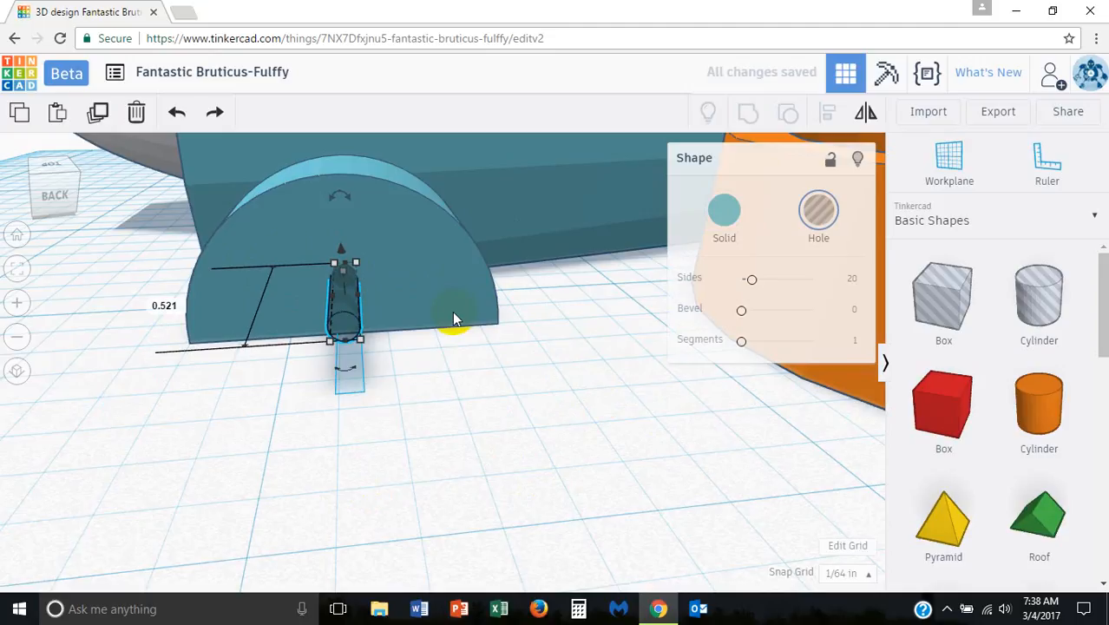
right_click_drag(360, 343, 404, 344)
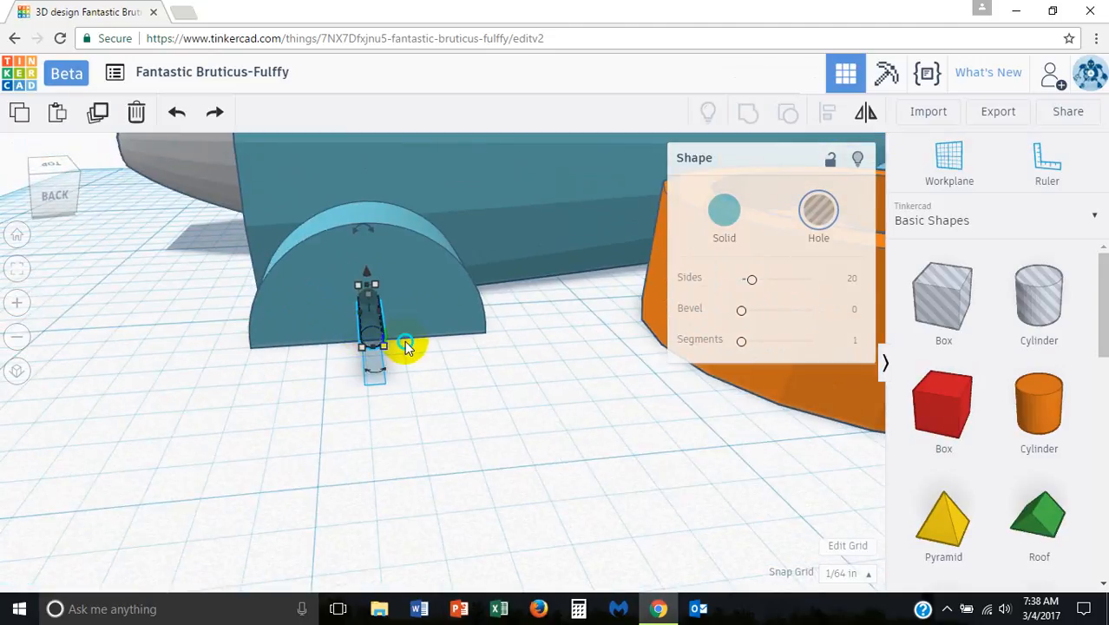
left_click(850, 572)
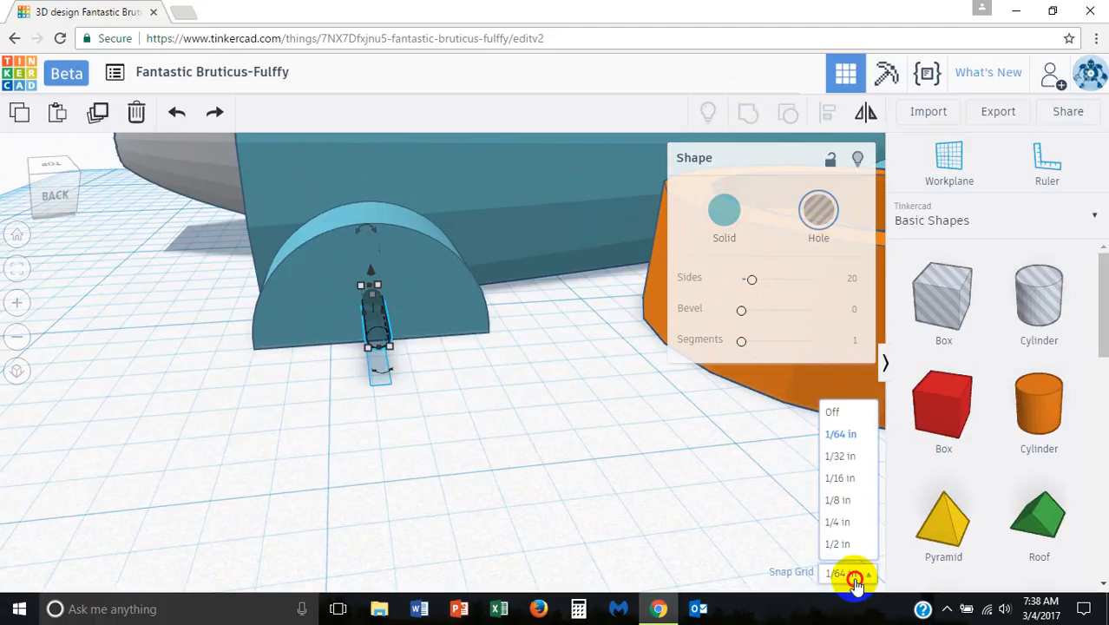
left_click(850, 463)
left_click(849, 575)
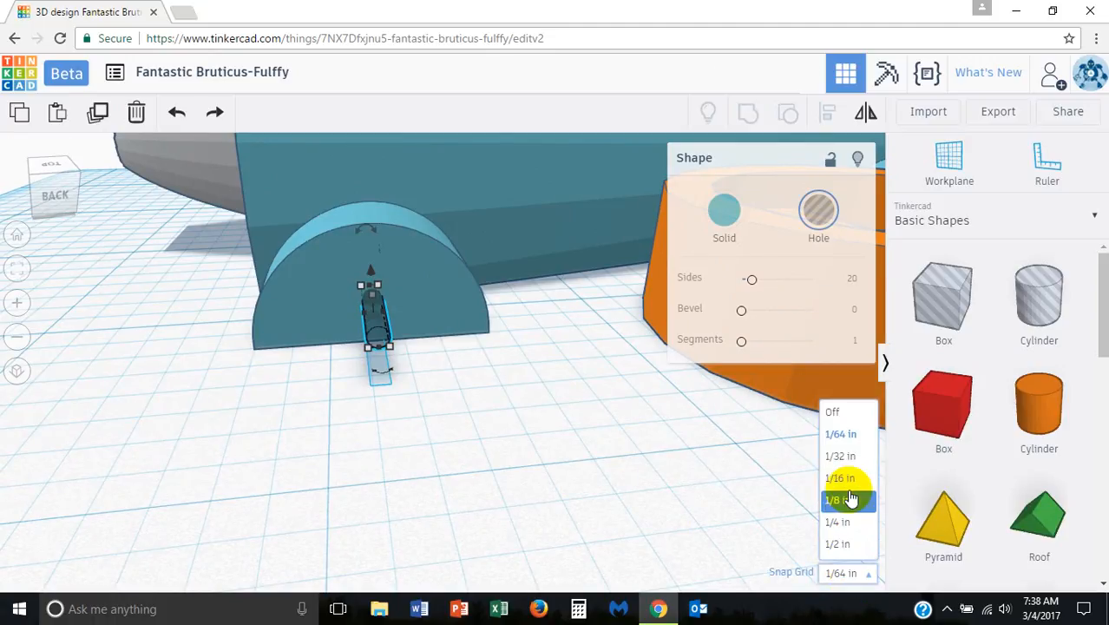
left_click(843, 486)
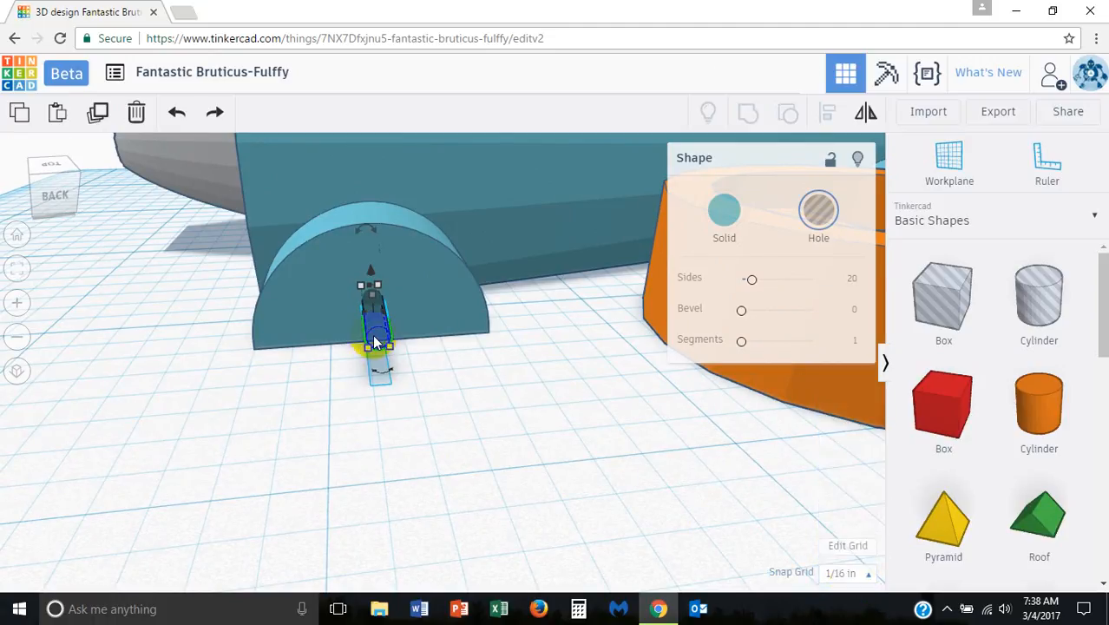
left_click_drag(375, 341, 363, 319)
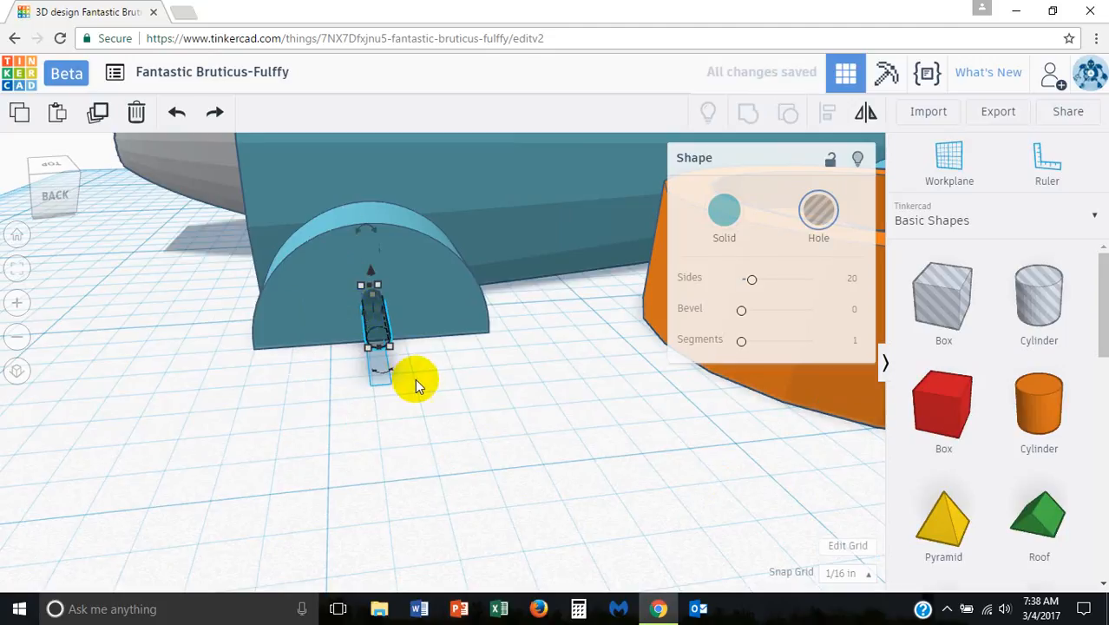
Step: Examine the rear of the car body, comparing the tailpipe opening with the axle hole cylinder's position
right_click_drag(421, 366, 558, 373)
scroll(557, 372, "down", 5)
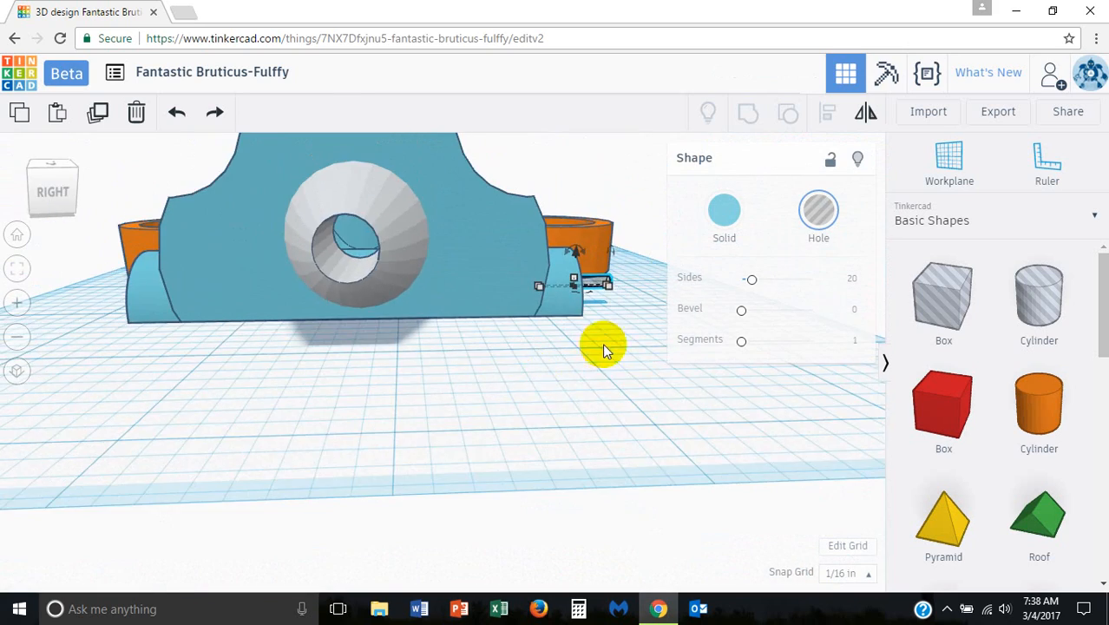
right_click_drag(602, 342, 544, 310)
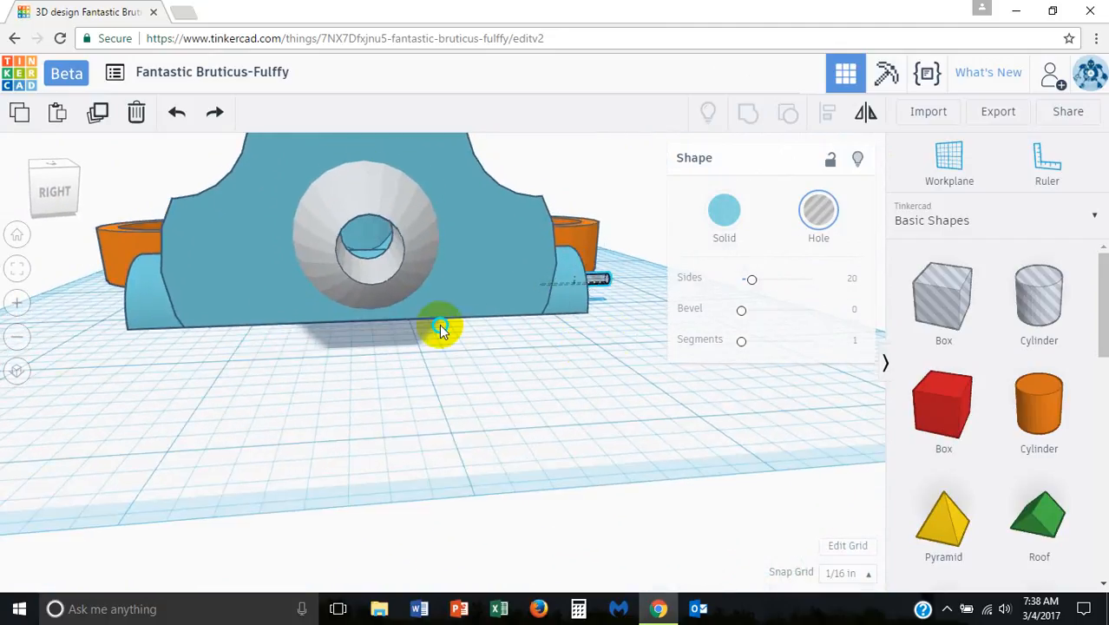
scroll(347, 266, "up", 4)
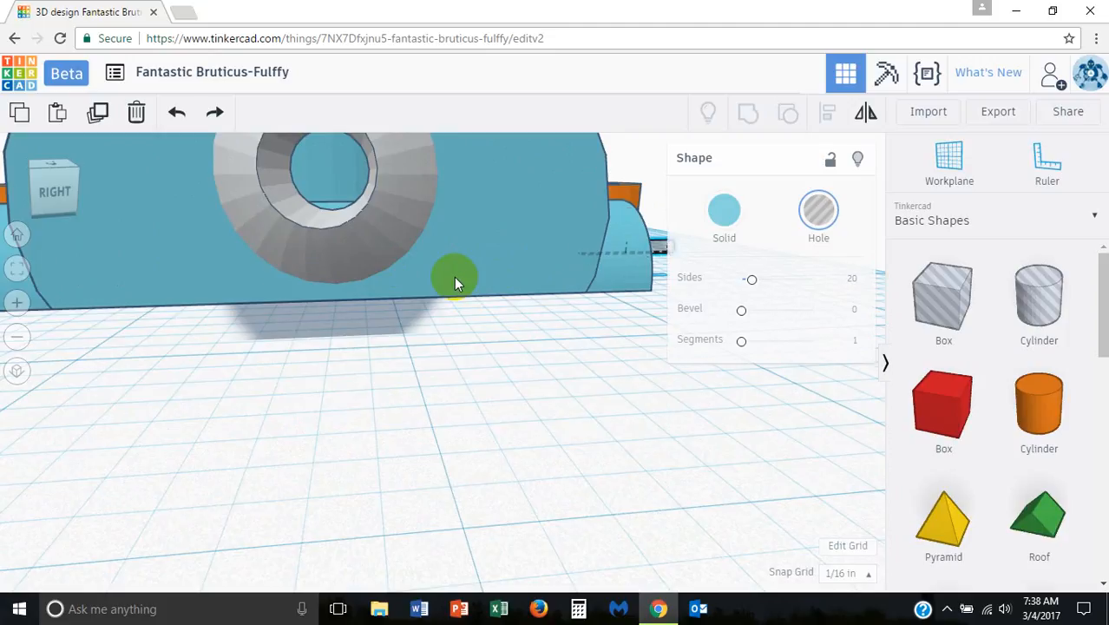
right_click_drag(454, 277, 452, 324)
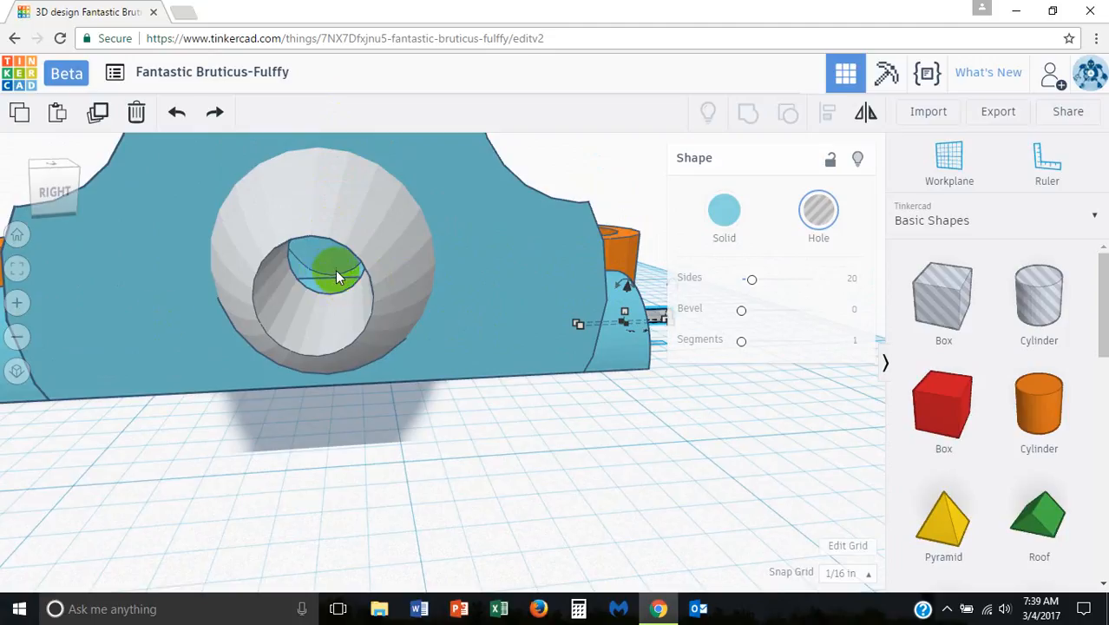
scroll(598, 371, "down", 5)
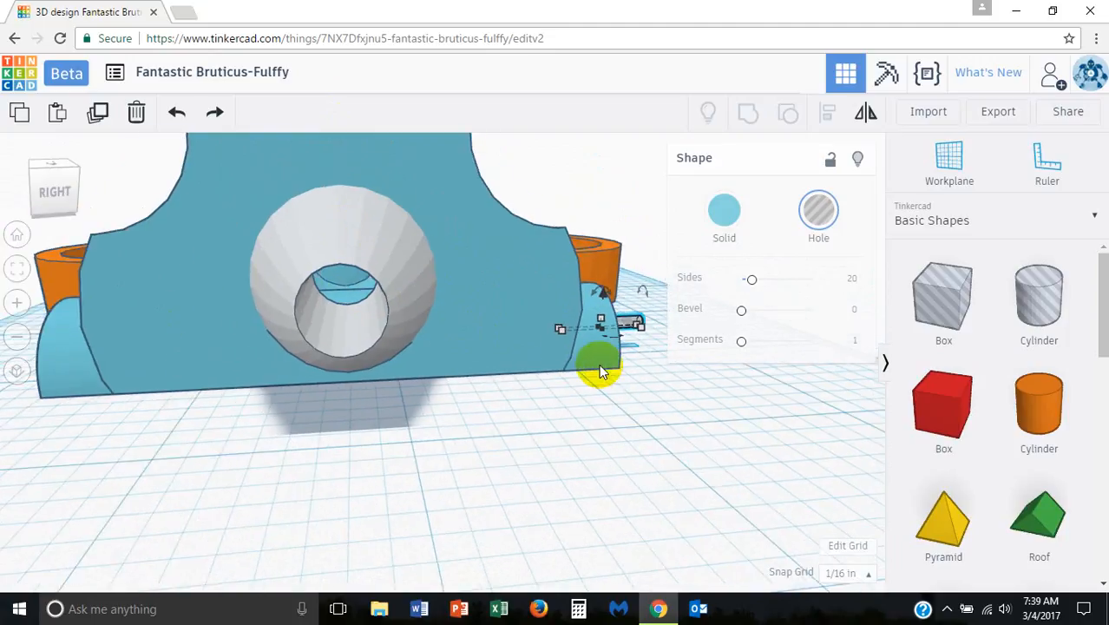
right_click_drag(558, 357, 496, 483)
scroll(514, 478, "up", 6)
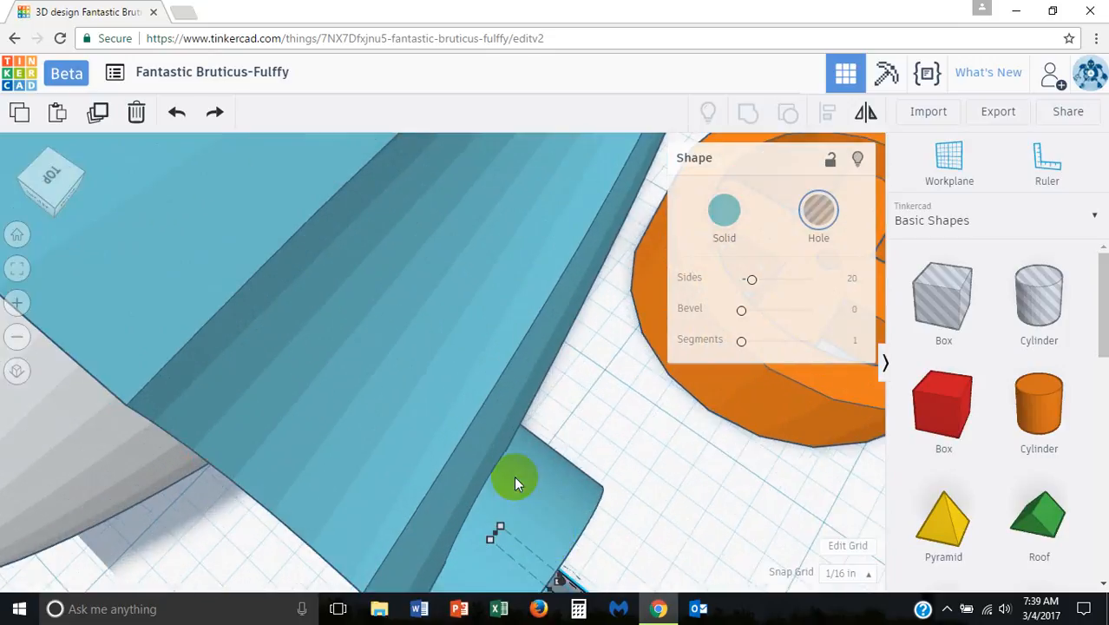
Step: Stretch the hole cylinder across the car body to 3.688 in so it passes through both rear wheel supports
middle_click_drag(599, 517, 465, 304)
left_click(436, 319)
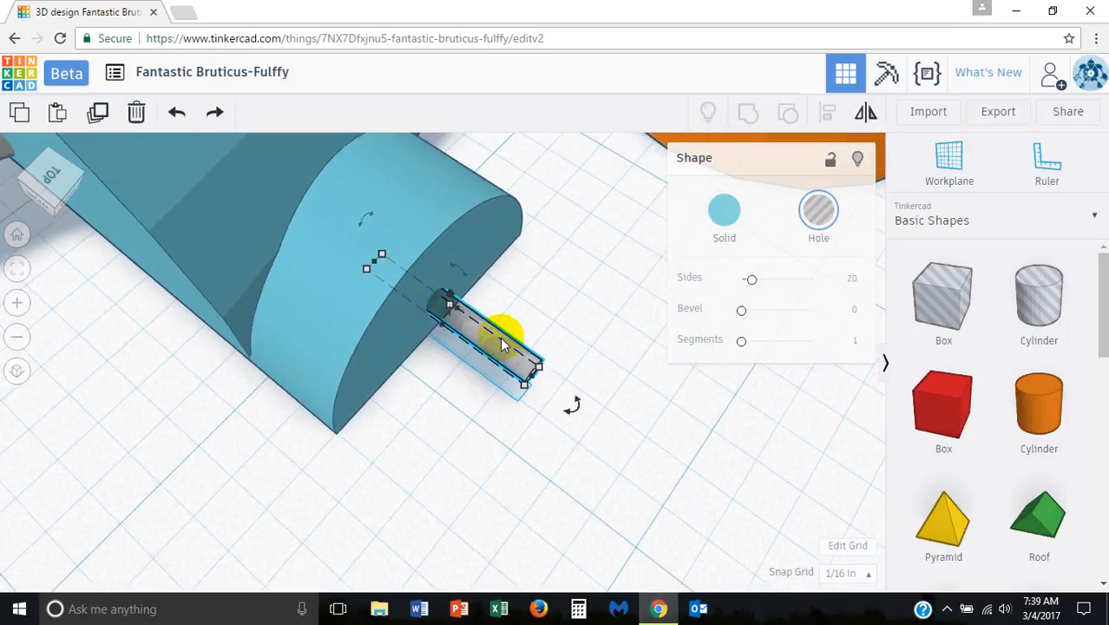
scroll(466, 300, "down", 2)
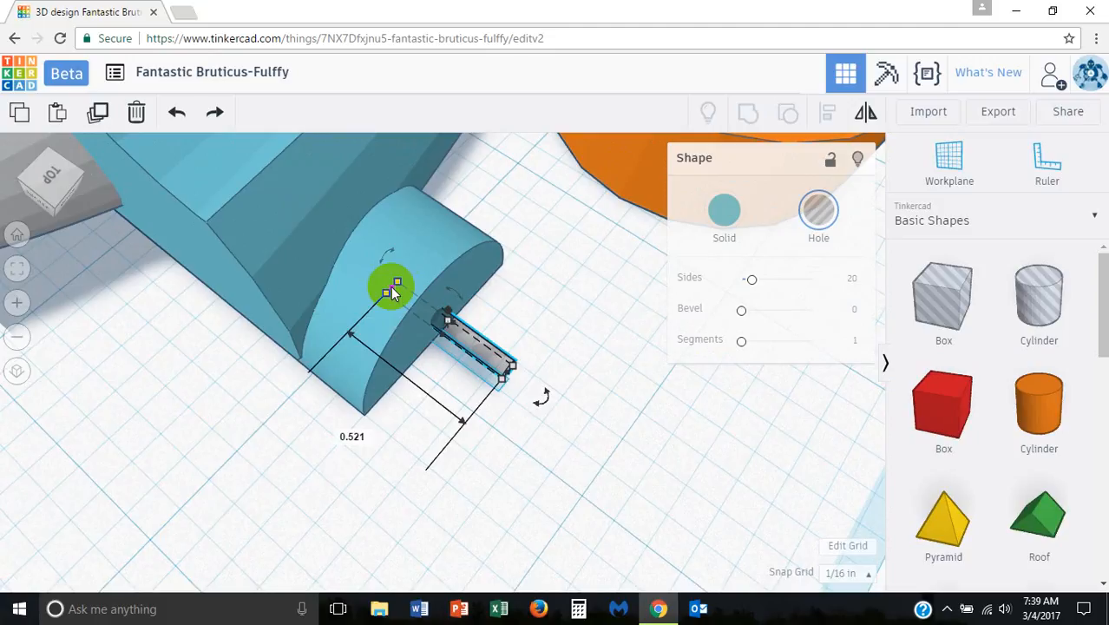
left_click_drag(392, 293, 185, 136)
mouse_move(451, 317)
right_mouse_down()
mouse_move(263, 289)
mouse_move(490, 285)
mouse_move(388, 408)
mouse_move(287, 441)
mouse_move(260, 406)
mouse_move(655, 370)
mouse_move(474, 350)
right_mouse_up()
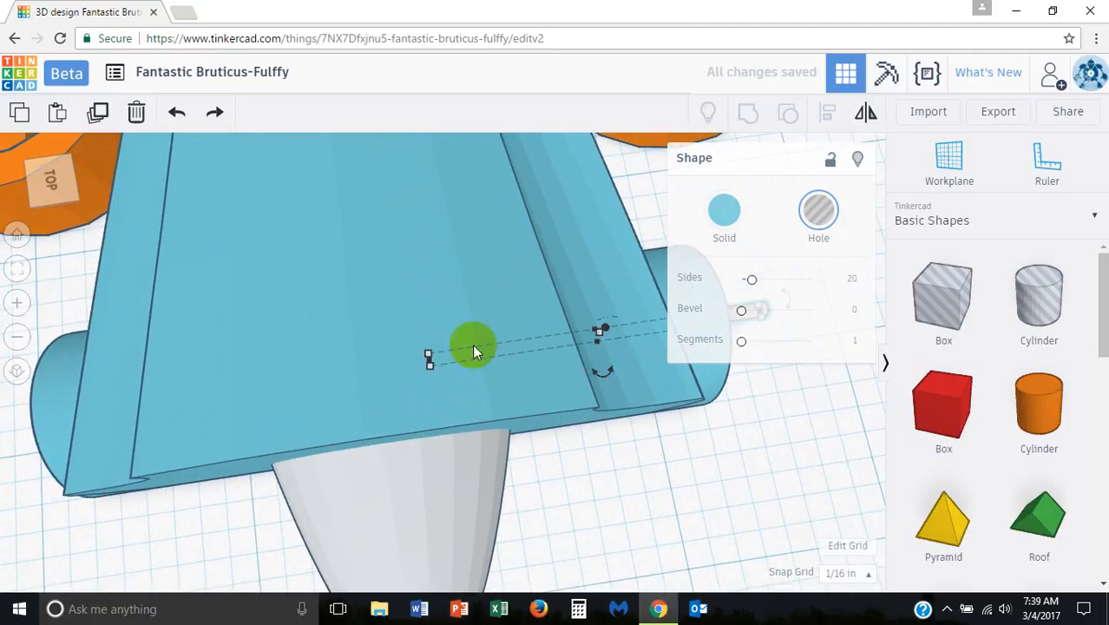
left_click_drag(425, 362, 5, 382)
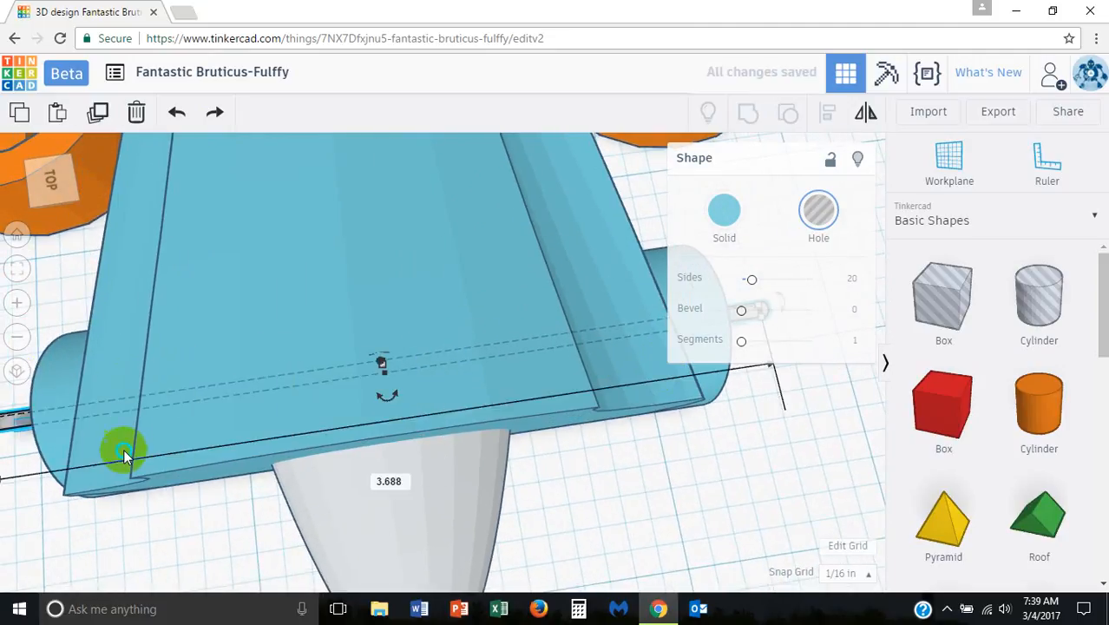
right_click_drag(123, 451, 564, 441)
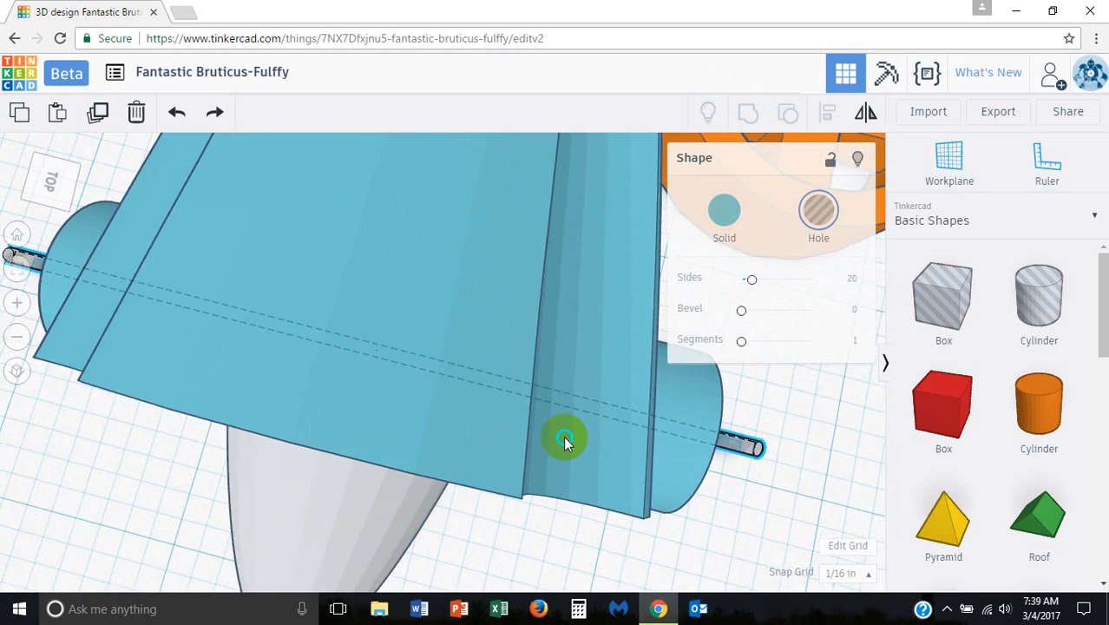
Step: Copy the long axle hole cylinder and move the copy into the front wheel supports
scroll(564, 440, "down", 5)
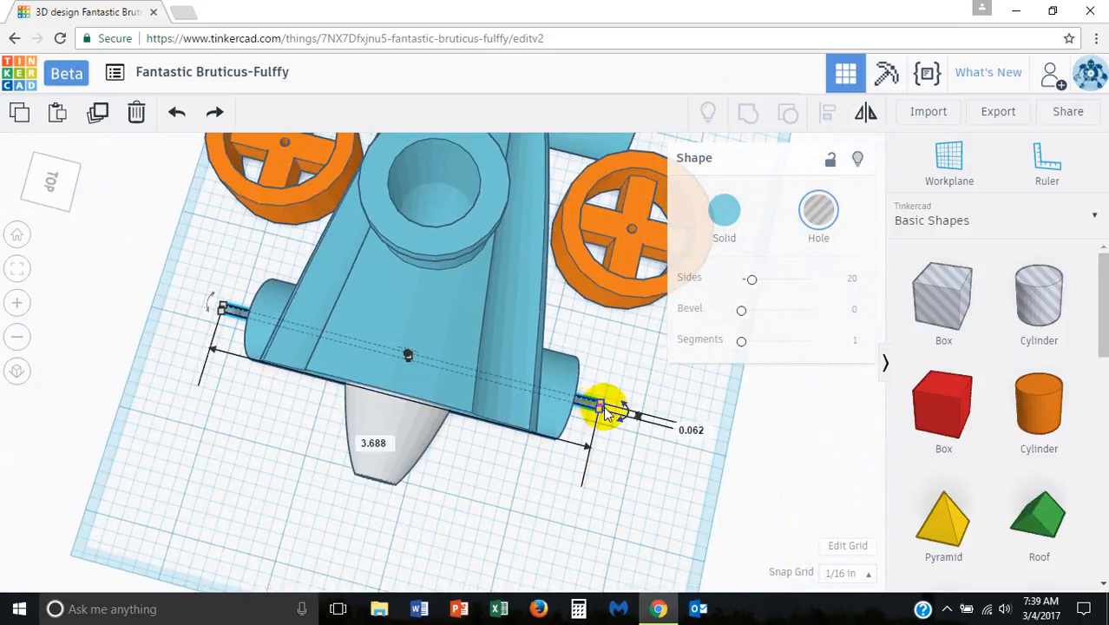
key("ctrl+v")
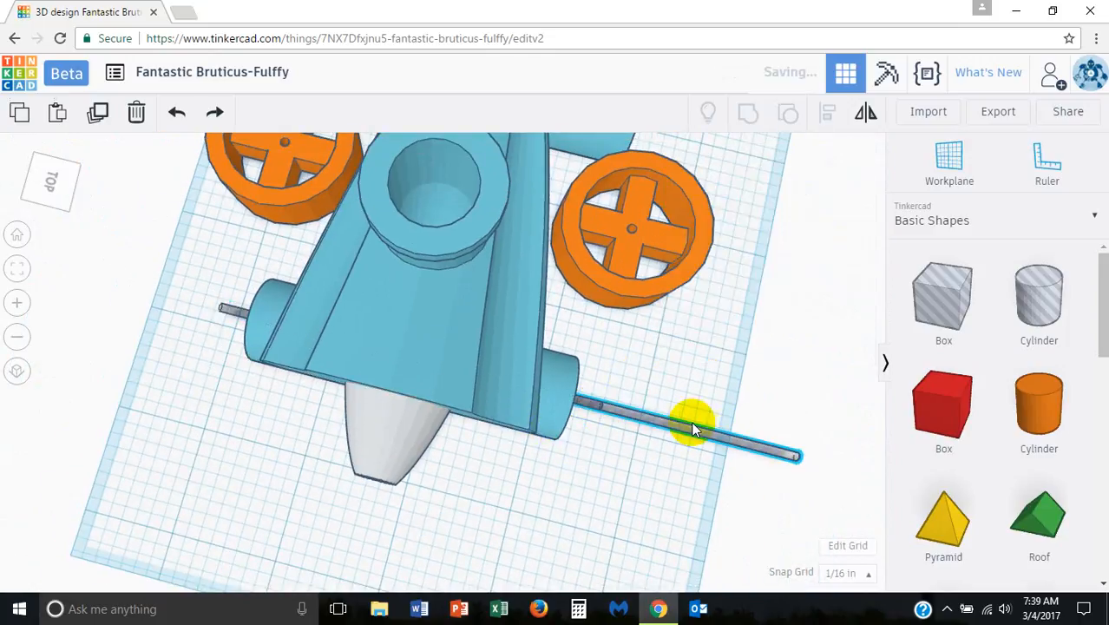
left_click_drag(705, 431, 558, 238)
right_click_drag(558, 239, 502, 381)
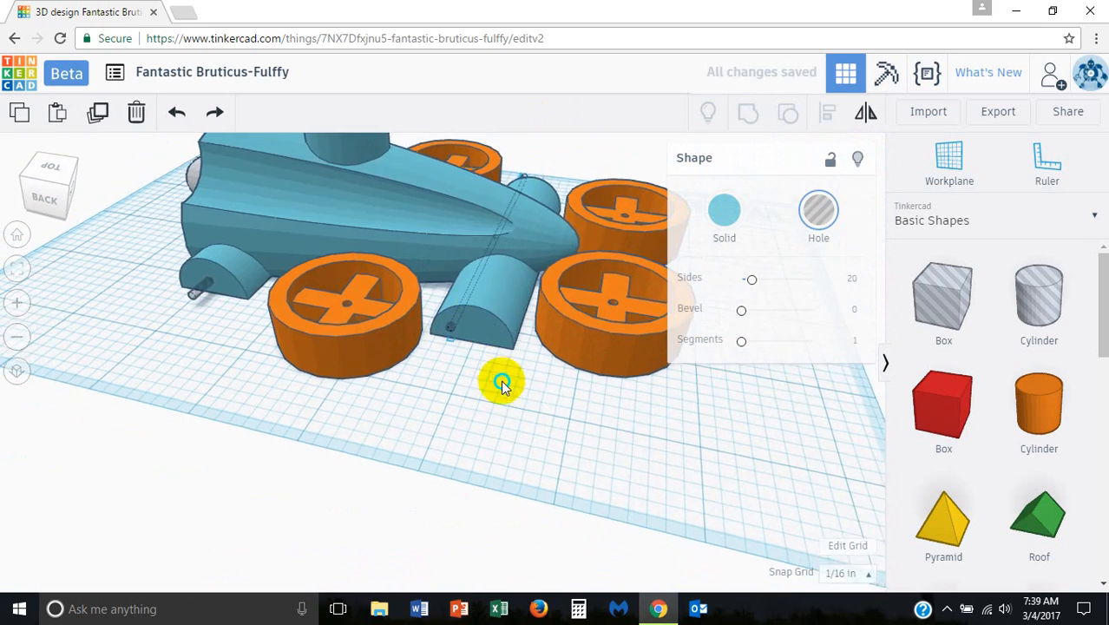
Step: Undo the accidental move of the car body and slide the copied hole cylinder toward the middle of the front wheel support
left_click_drag(472, 285, 484, 292)
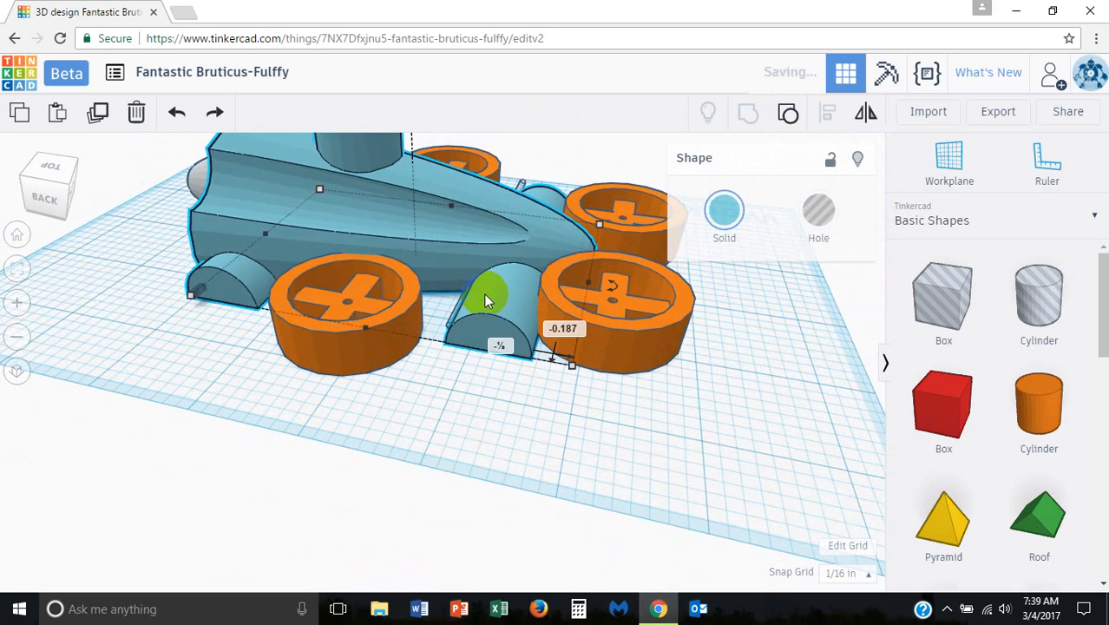
key("ctrl+z")
scroll(533, 328, "up", 1)
scroll(534, 328, "up", 5)
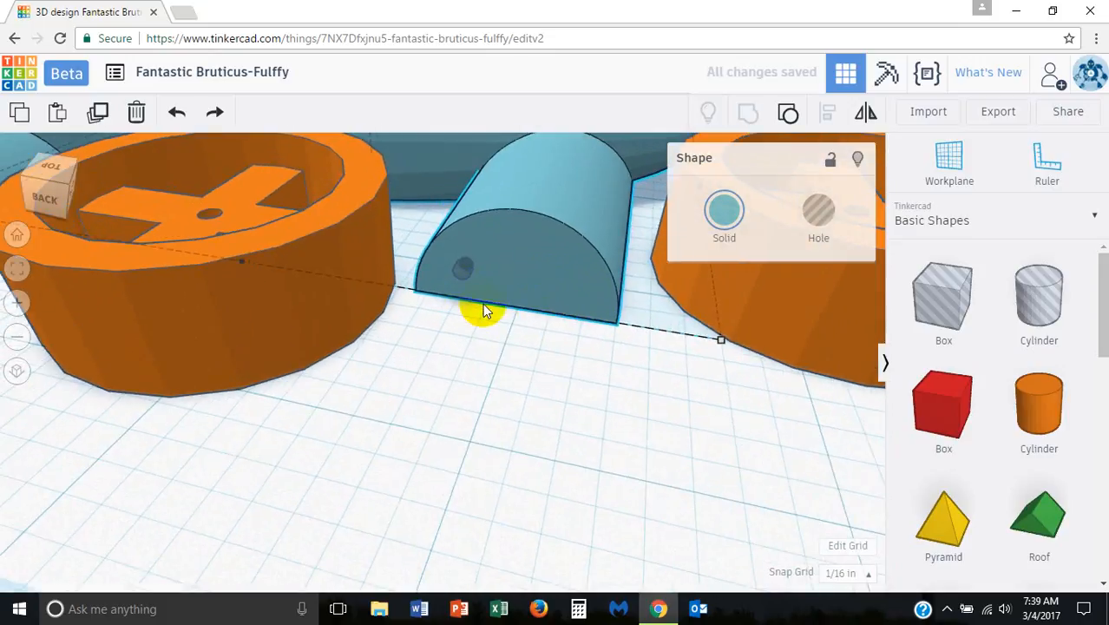
left_click_drag(465, 265, 490, 273)
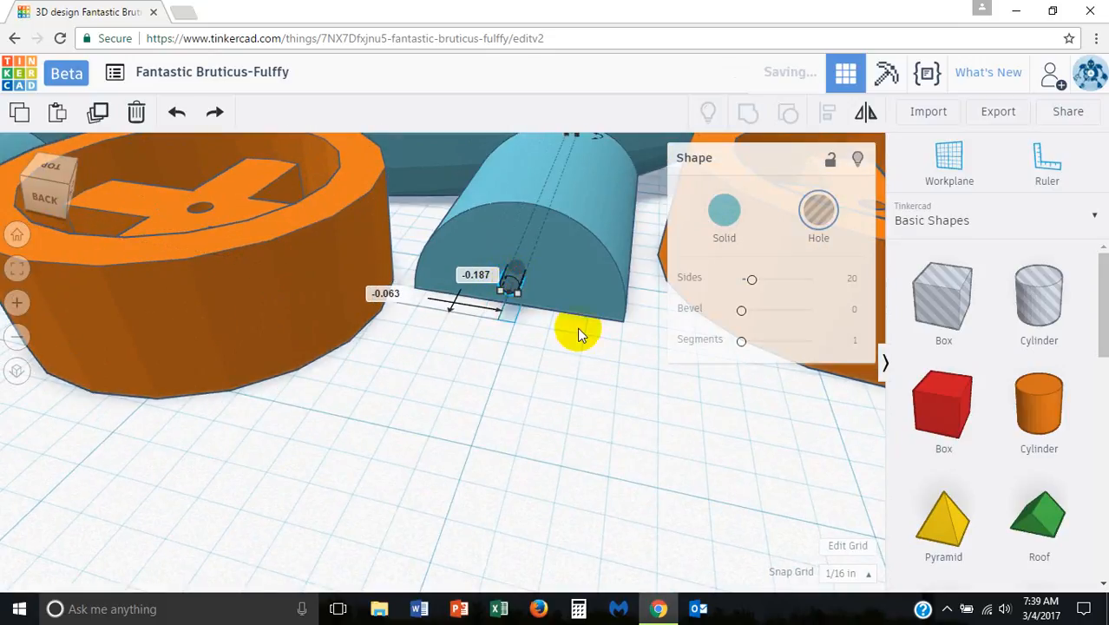
right_click_drag(574, 329, 636, 319)
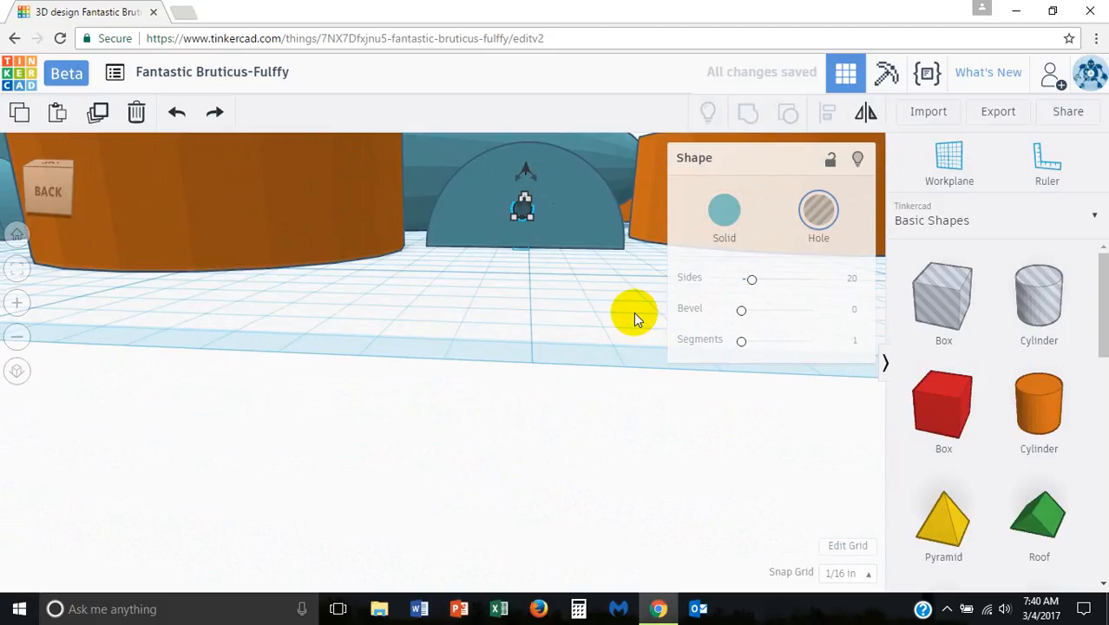
Step: Set the snap grid to 1/32 in and nudge the front hole cylinder sideways toward the support's centre
left_click(844, 572)
left_click(849, 457)
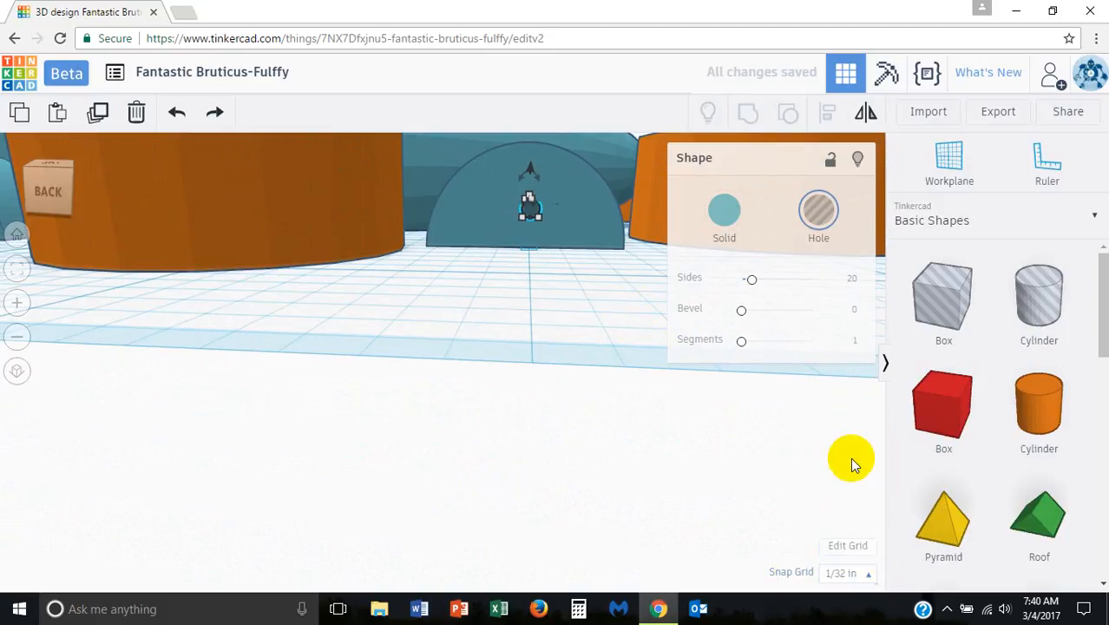
left_click(553, 294)
Step: Set the snap grid to 1/64 in and nudge the front hole cylinder one step back to centre it in the support
scroll(572, 259, "up", 3)
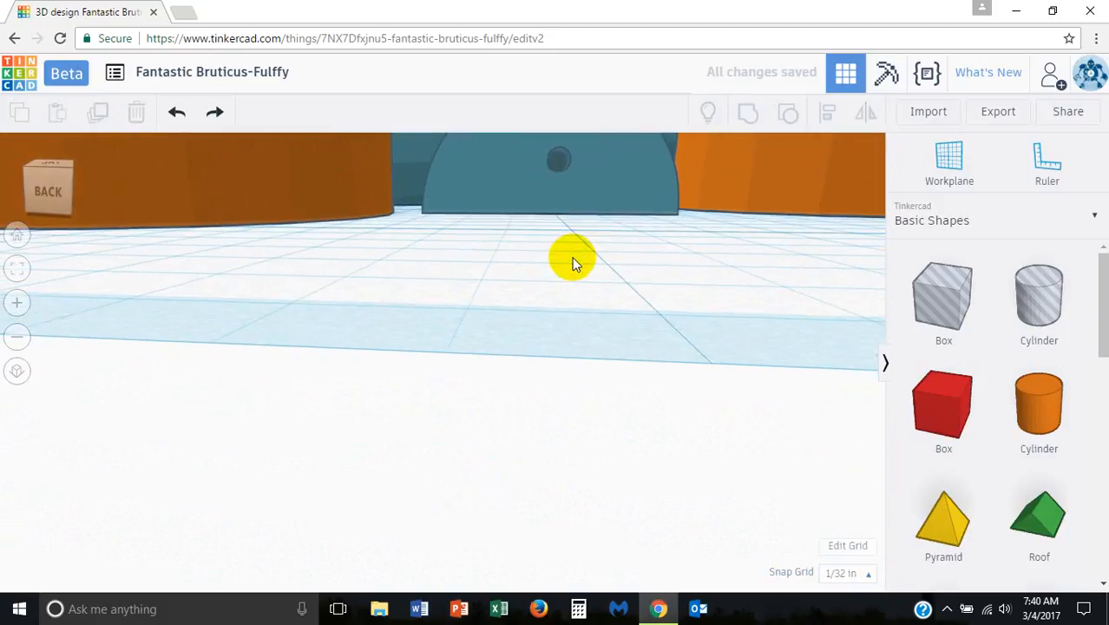
middle_click_drag(602, 237, 548, 292)
right_click_drag(627, 303, 643, 281)
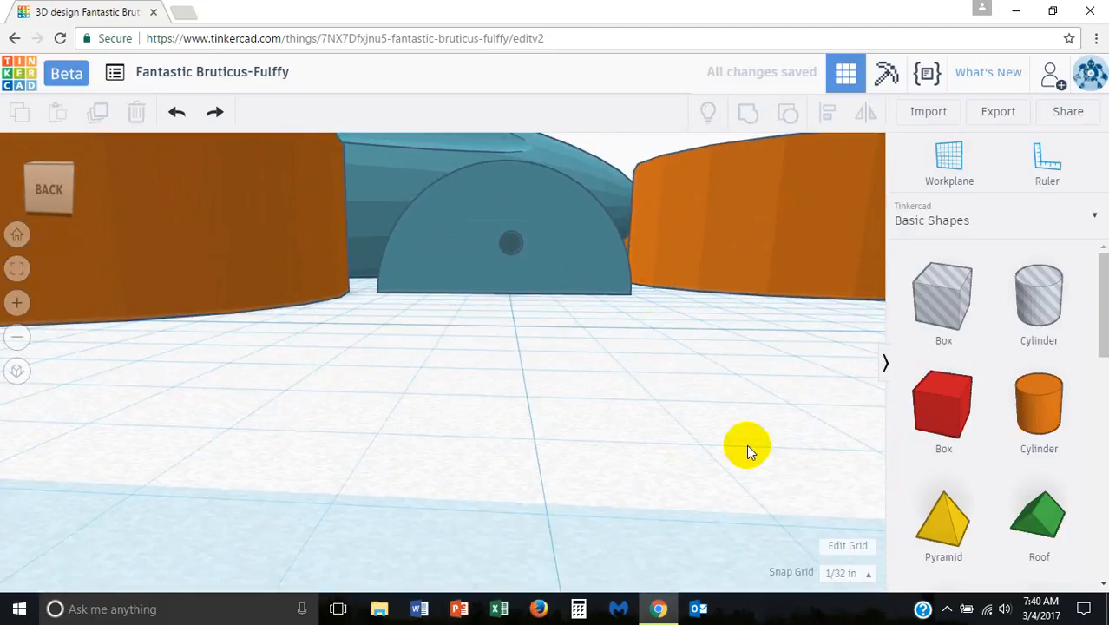
left_click(843, 573)
left_click(853, 433)
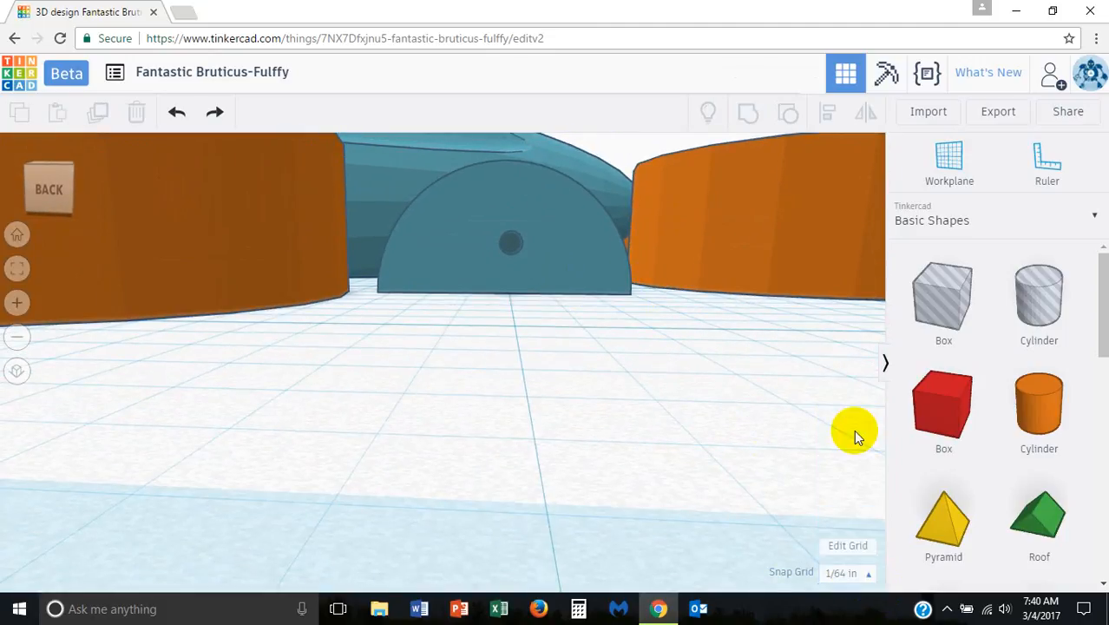
left_click(509, 250)
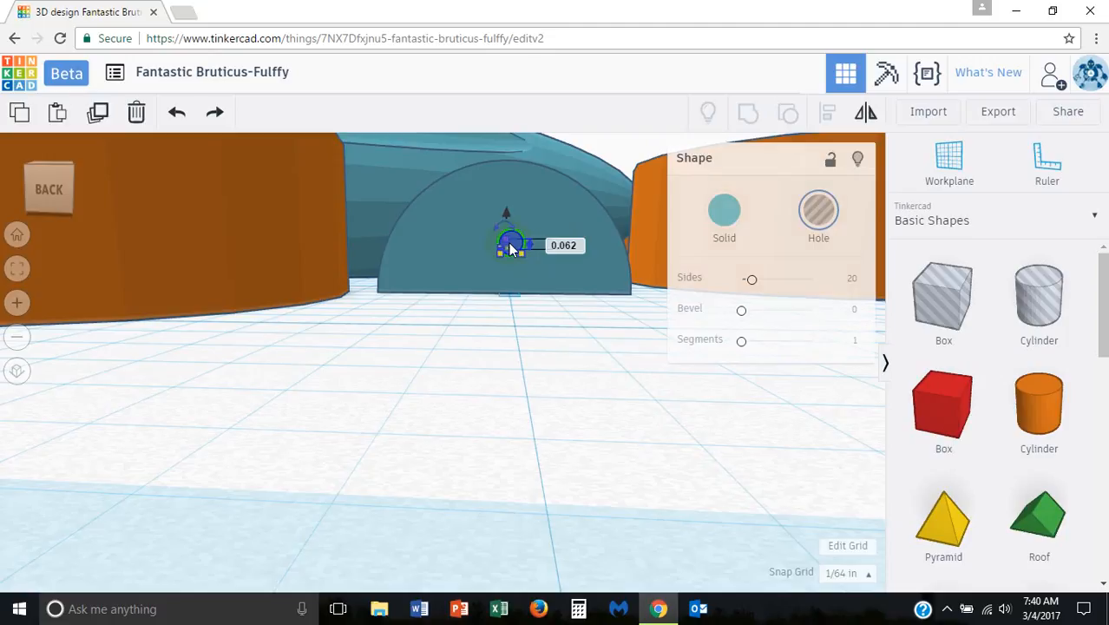
key("Left")
left_click(569, 395)
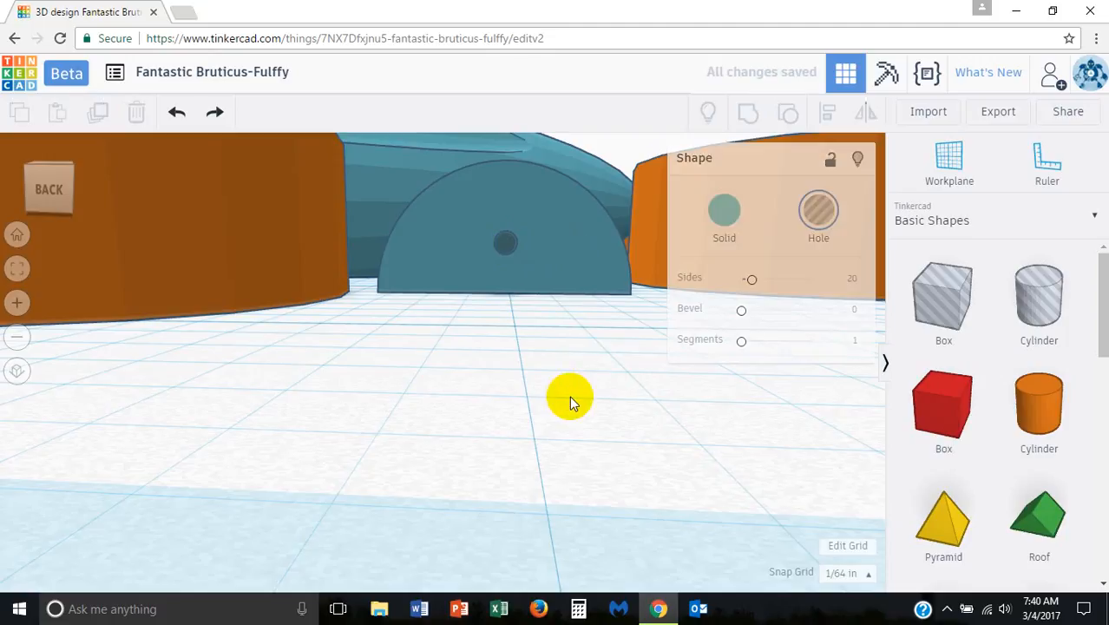
Step: Set the snap grid to 1/8 in
right_click_drag(569, 395, 841, 549)
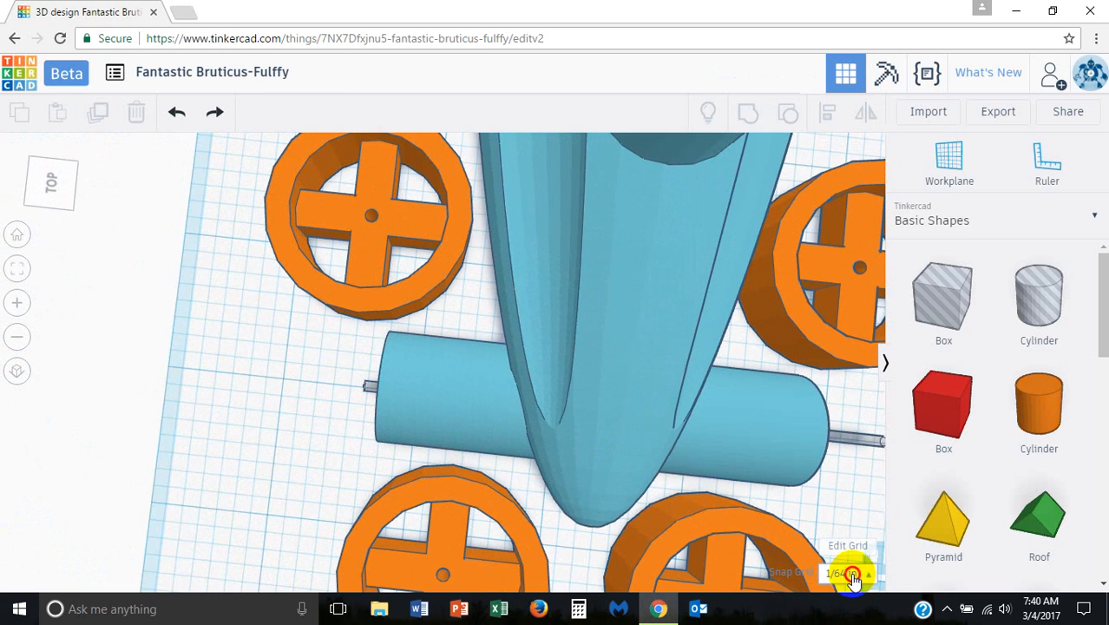
left_click(842, 572)
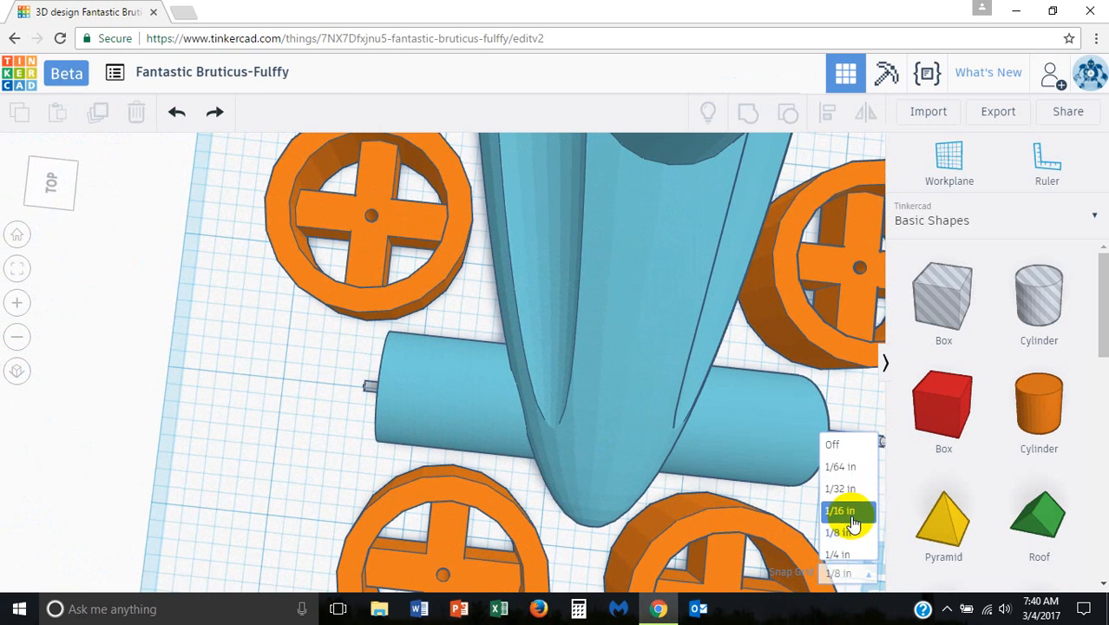
left_click(846, 501)
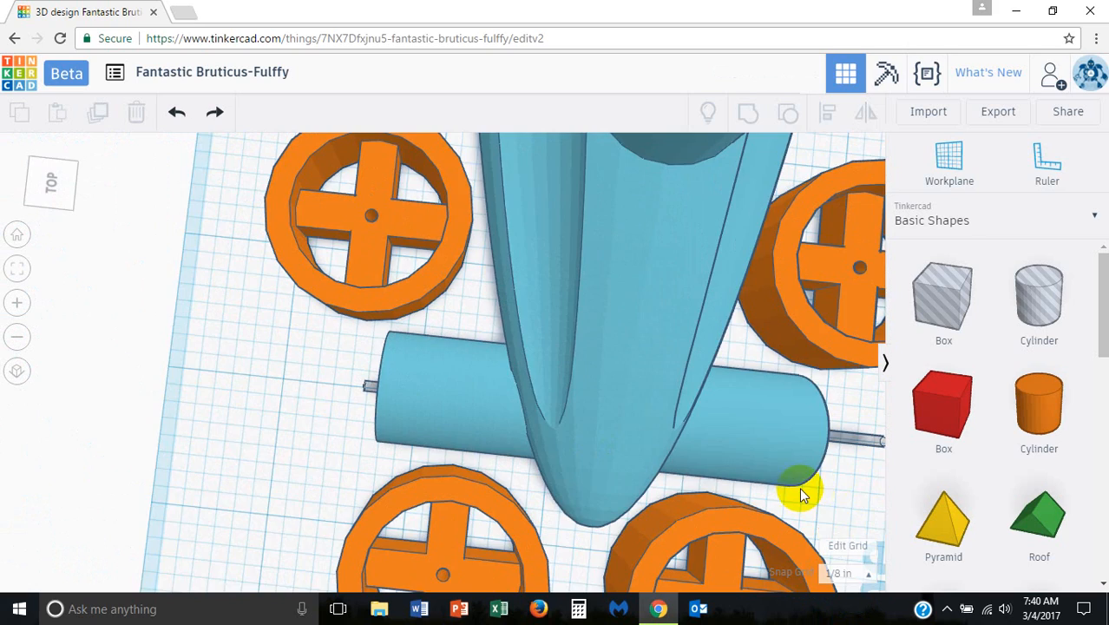
Step: Group both axle hole cylinders with the car body to cut the front and rear axle holes
scroll(799, 487, "down", 5)
right_click_drag(815, 484, 753, 489)
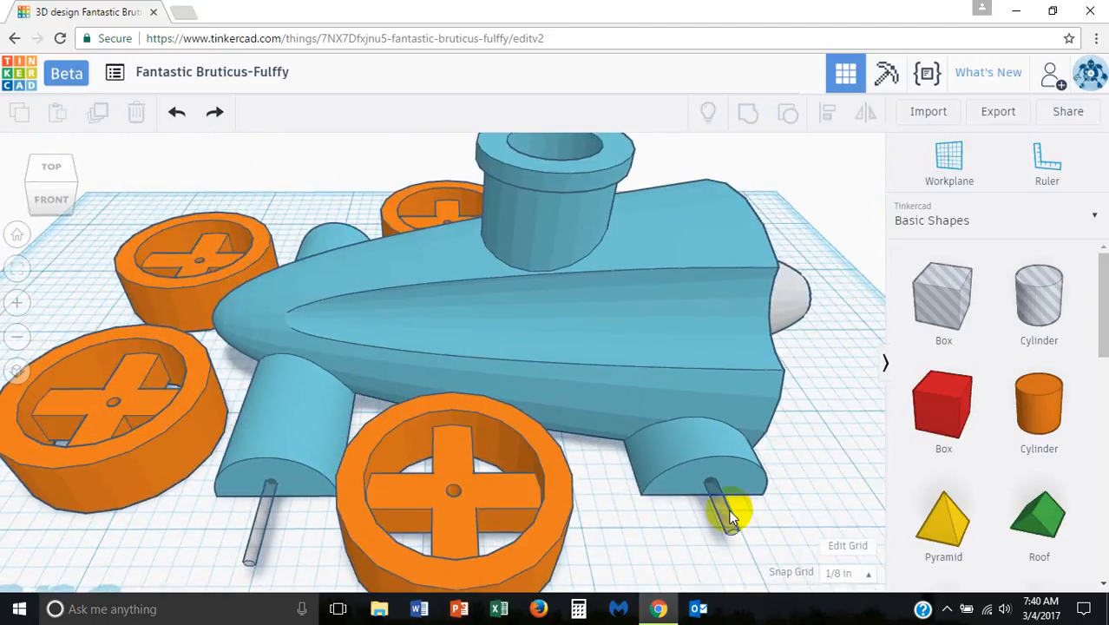
left_click(725, 517)
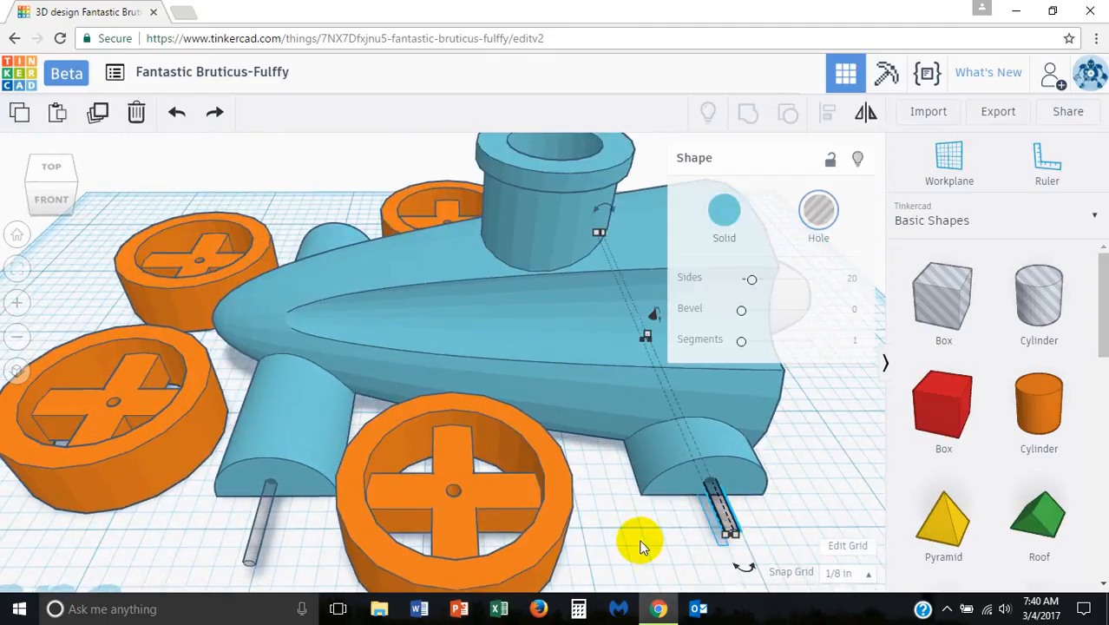
left_click(260, 524, "shift")
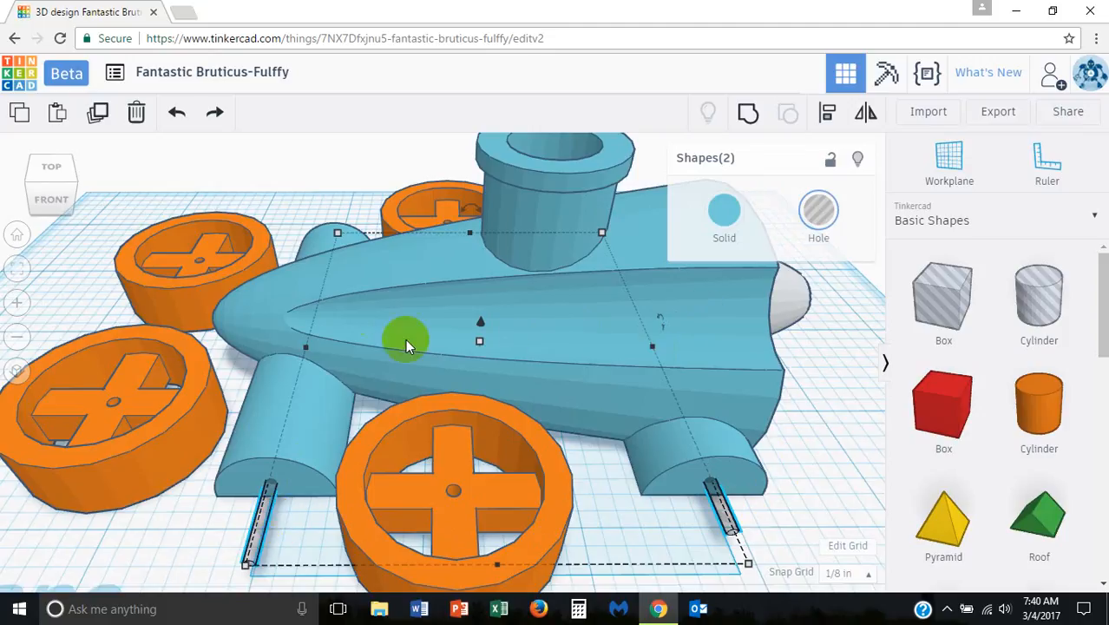
left_click(293, 302, "shift")
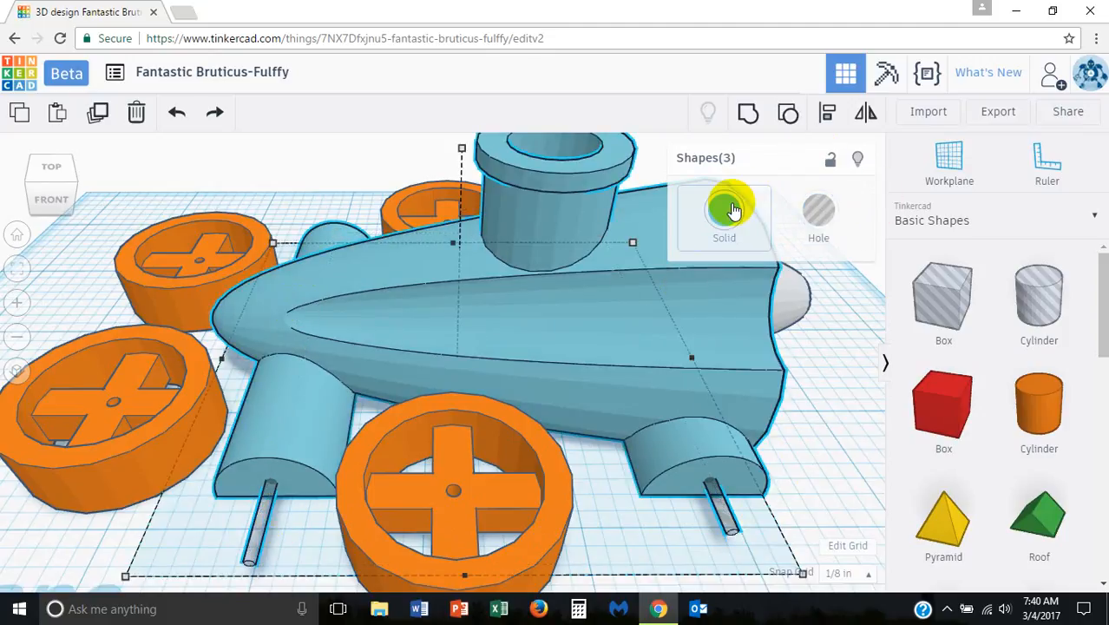
left_click(748, 113)
left_click(767, 262)
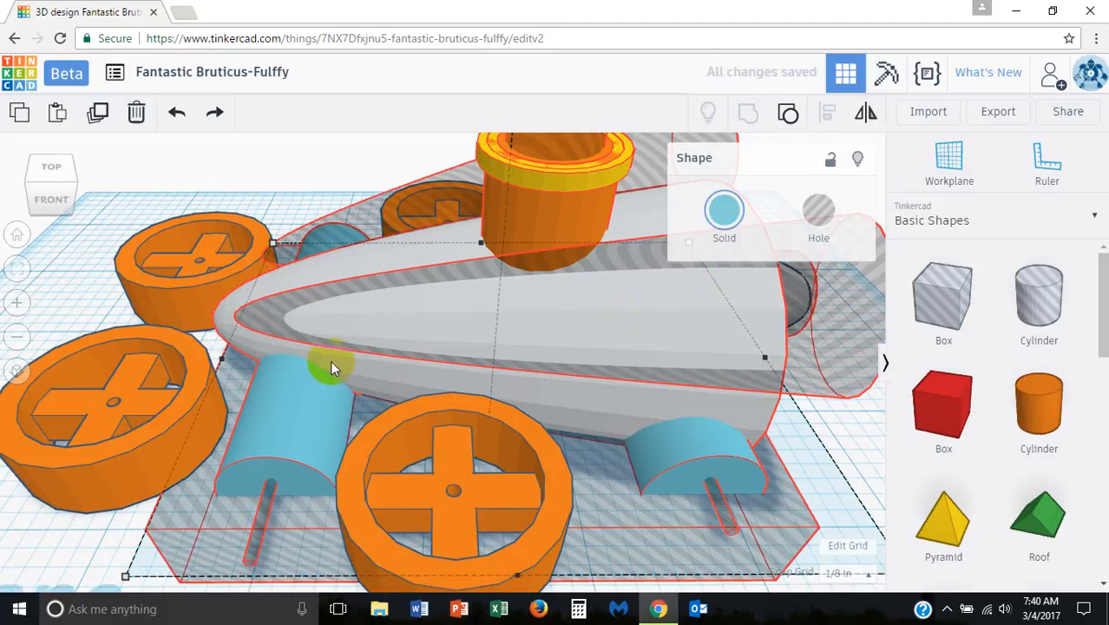
left_click(232, 534)
Step: Select the two front wheels together and reduce their height to 3/8 in
right_click_drag(399, 529, 636, 460)
left_click(637, 443)
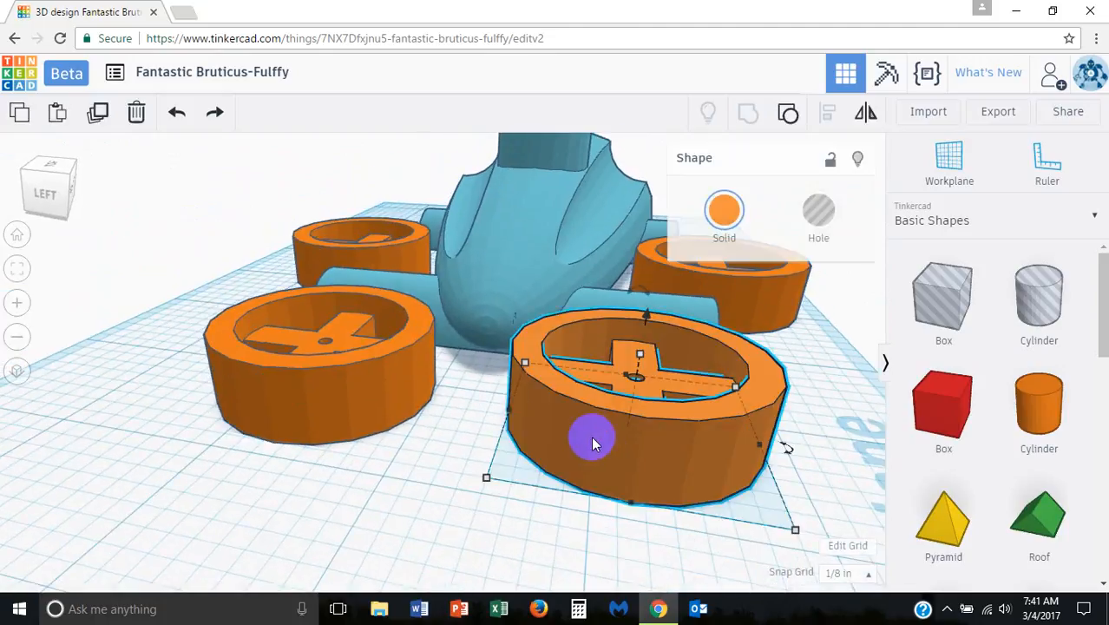
left_click(389, 392, "shift")
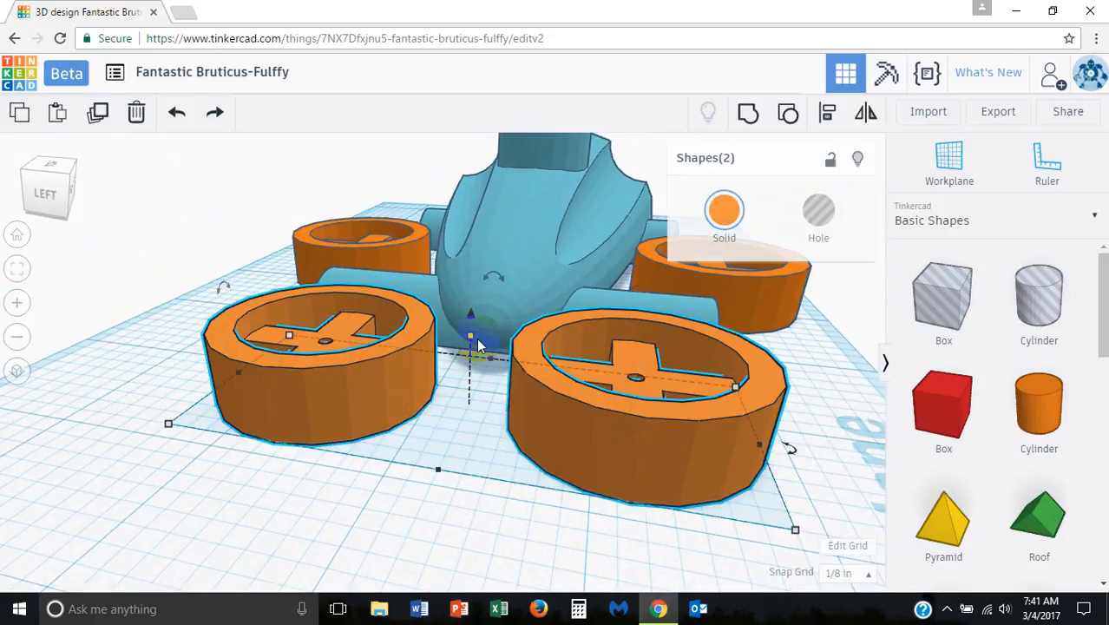
left_click_drag(478, 344, 472, 348)
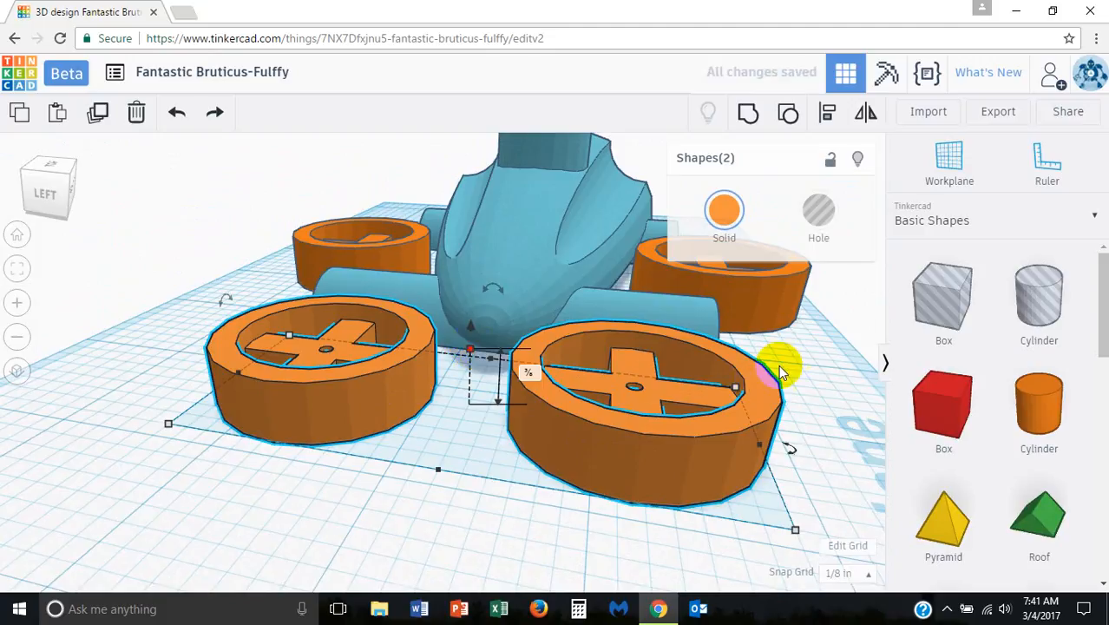
Step: Select the two rear wheels together and slightly reduce their height to make them thinner
right_click_drag(824, 361, 664, 381)
left_click(665, 387)
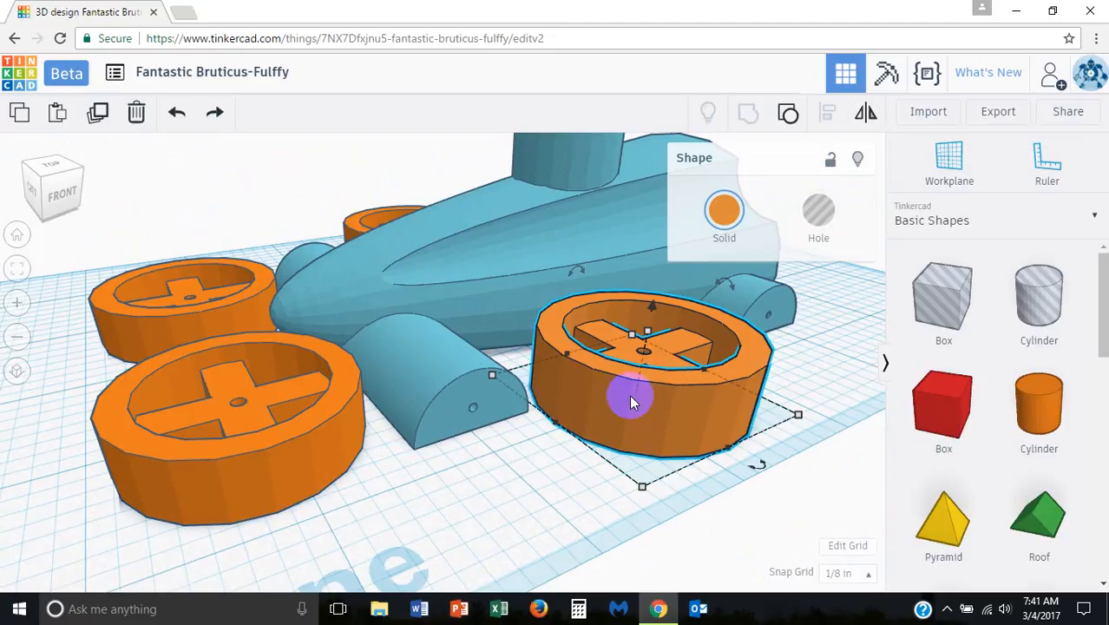
left_click(532, 476)
right_click_drag(532, 475, 601, 482)
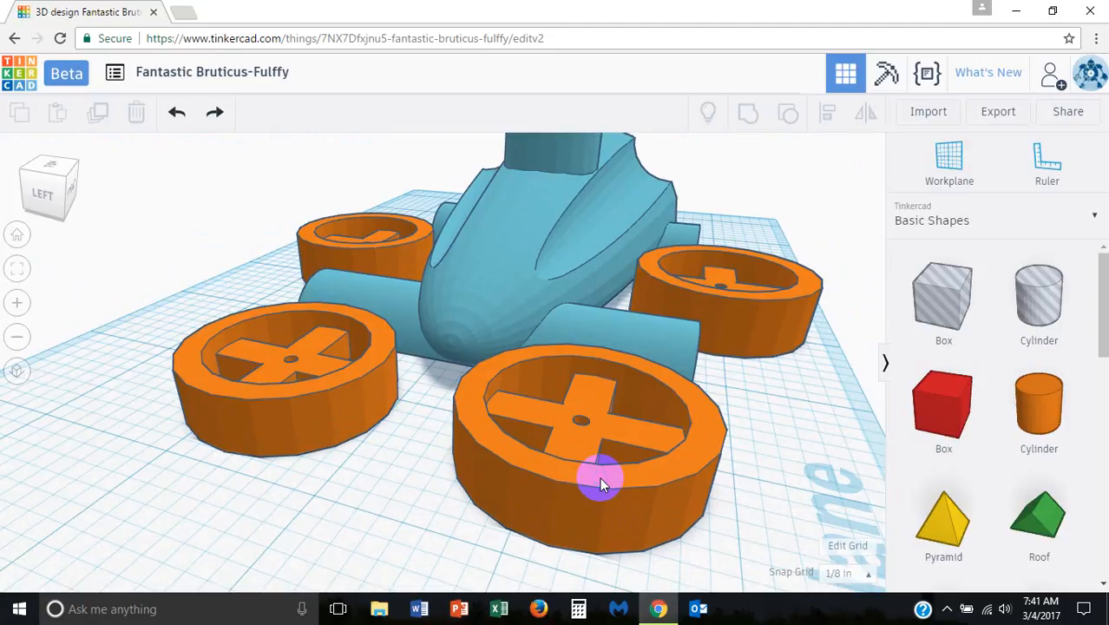
left_click(733, 295)
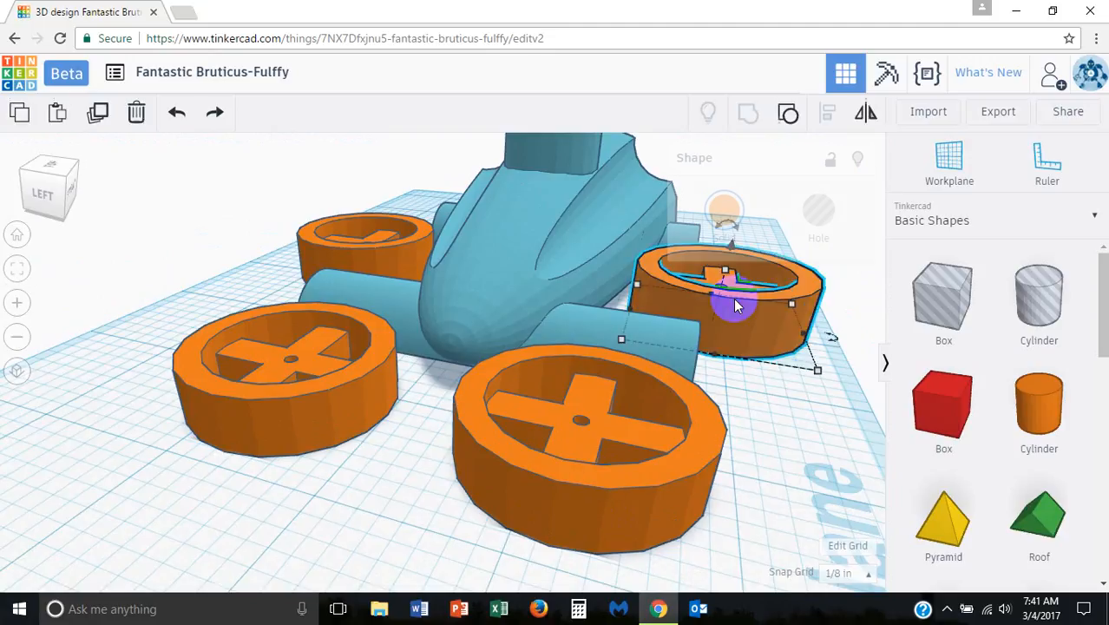
left_click(401, 260, "shift")
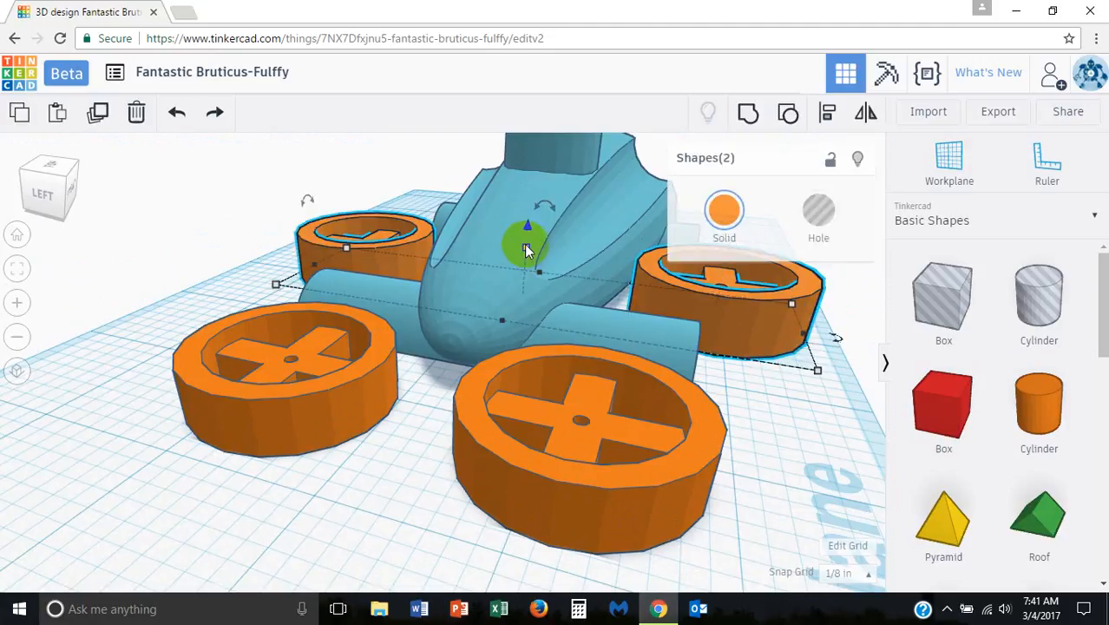
left_click_drag(526, 250, 526, 260)
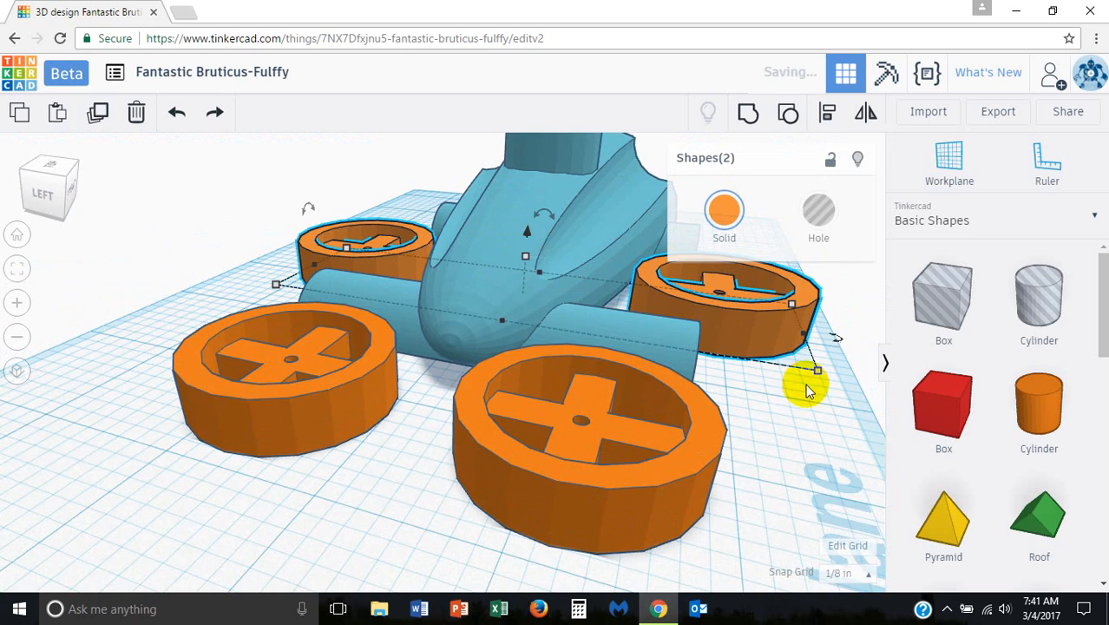
right_click_drag(805, 383, 717, 434)
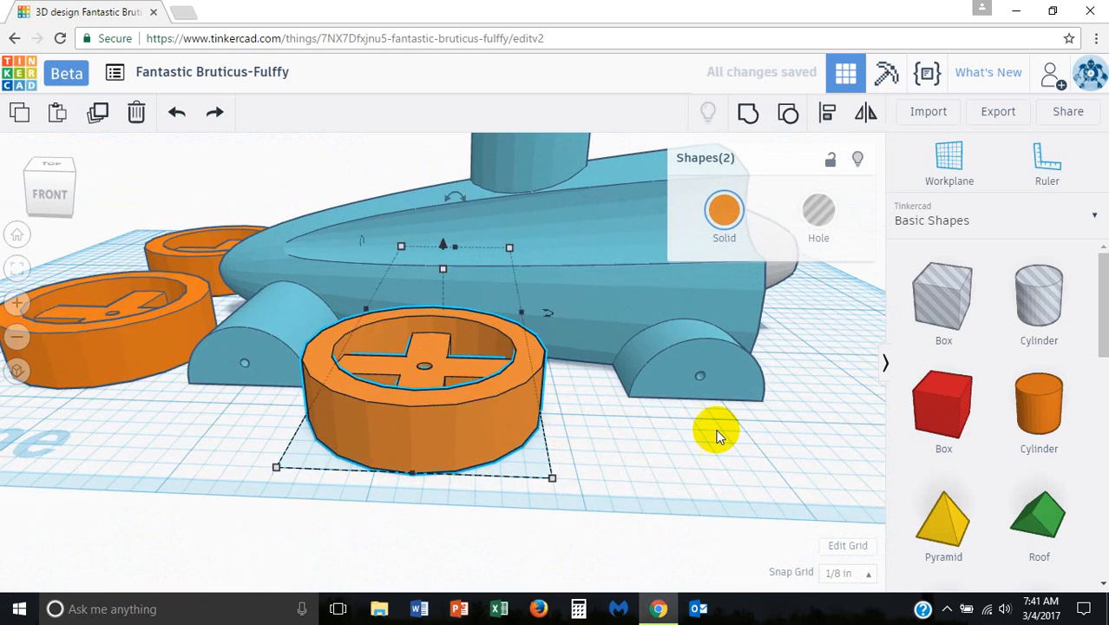
left_click(720, 430)
scroll(721, 428, "down", 4)
right_click_drag(753, 294, 438, 357)
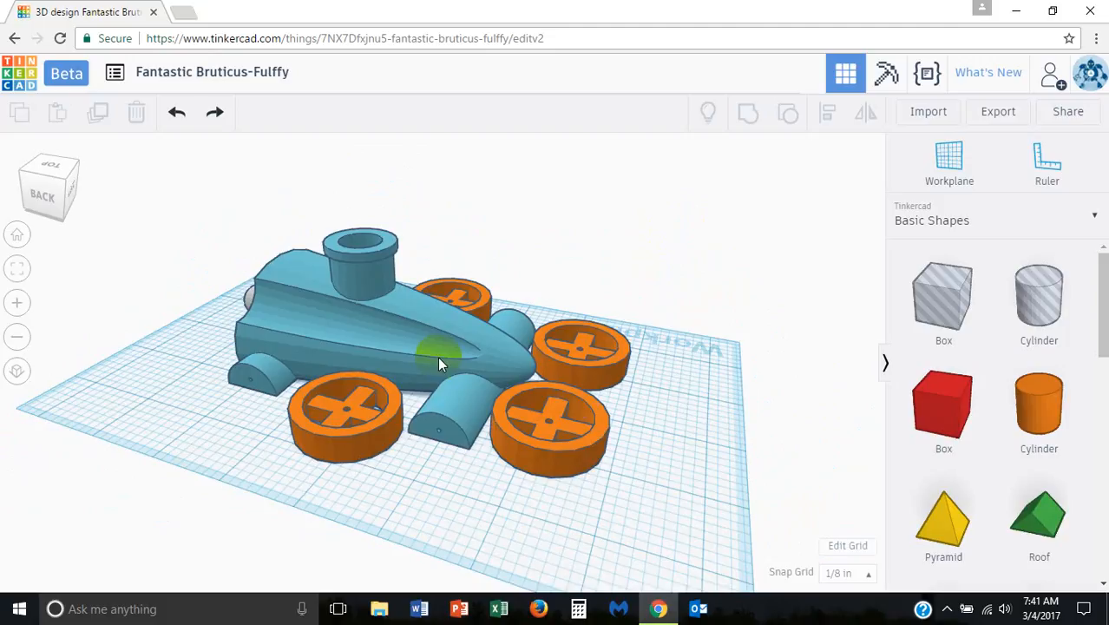